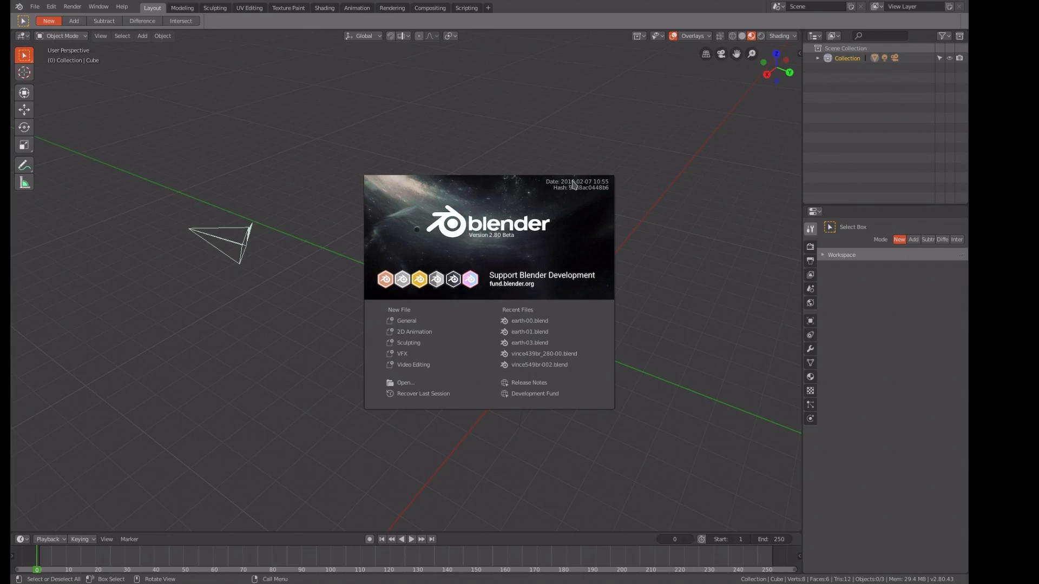
- Dismiss the splash screen and delete the default cube from the scene
left_click(572, 185)
left_click(537, 327)
key("x")
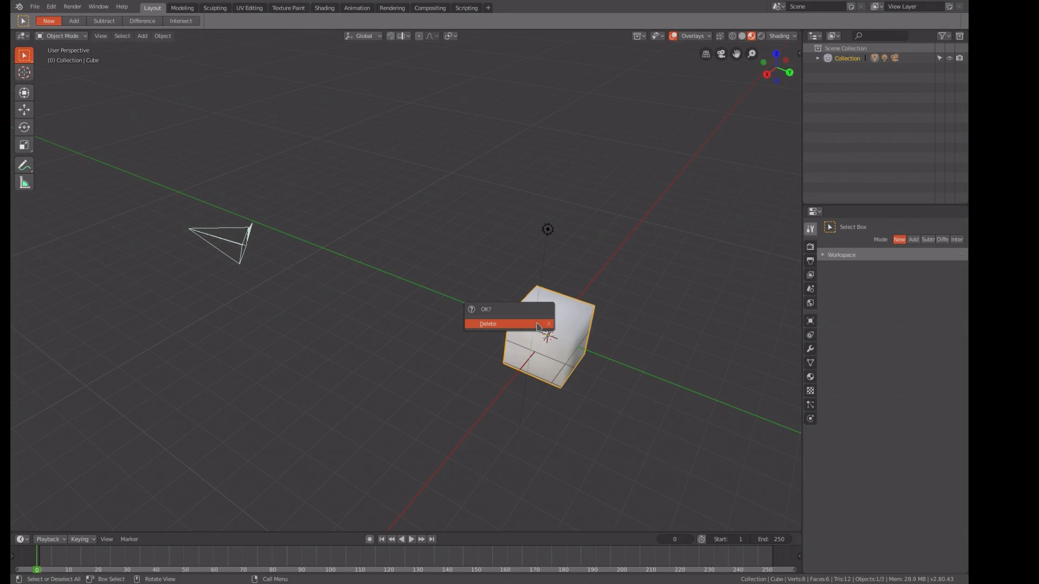
left_click(537, 325)
middle_click_drag(547, 333, 420, 269)
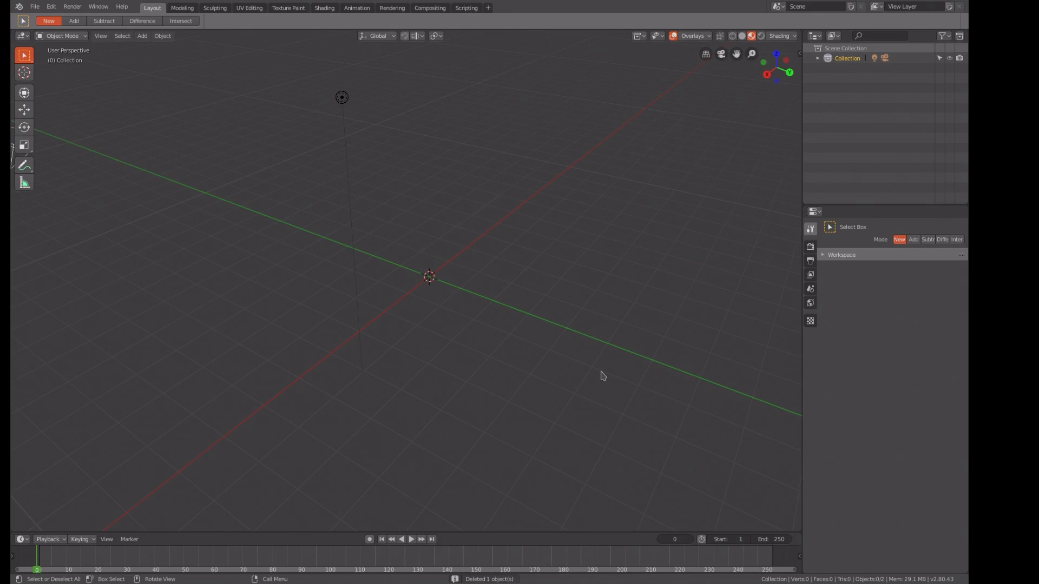
- Add a plane mesh at the world origin
key("shift+a")
mouse_move(602, 373)
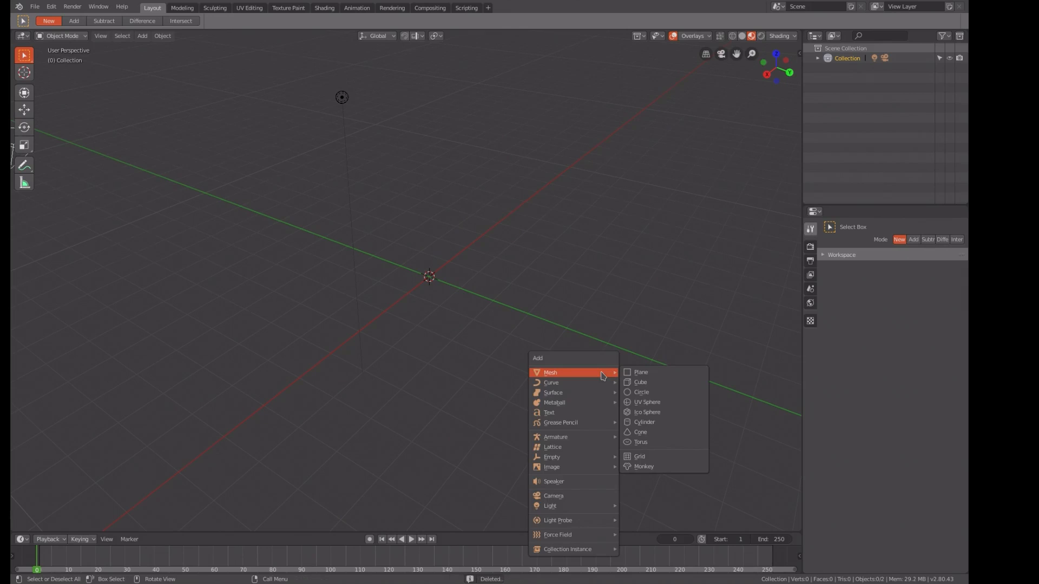
left_click(638, 376)
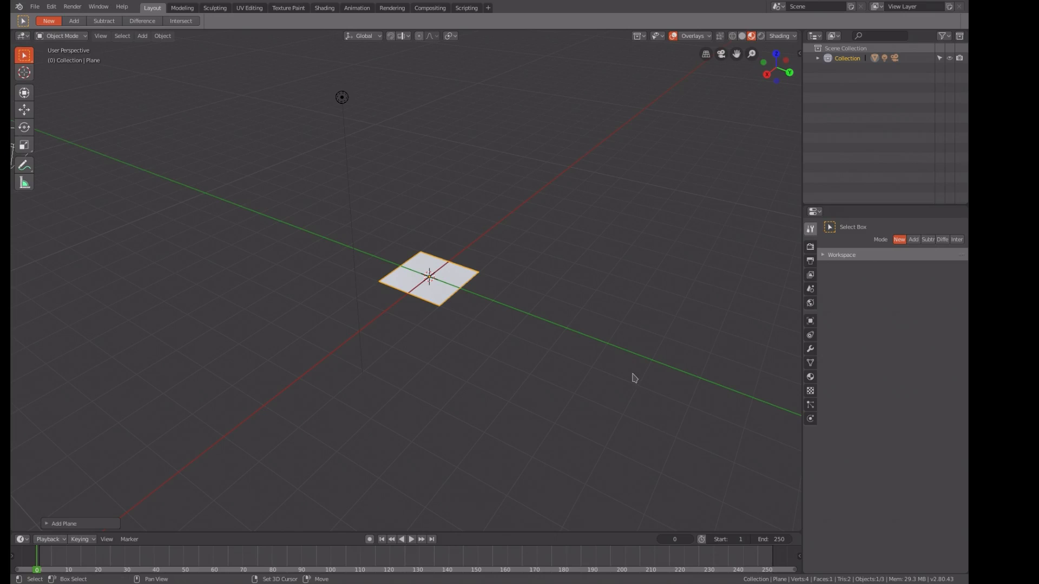
- Add an empty of type Image at the world origin
key("shift+a")
mouse_move(634, 377)
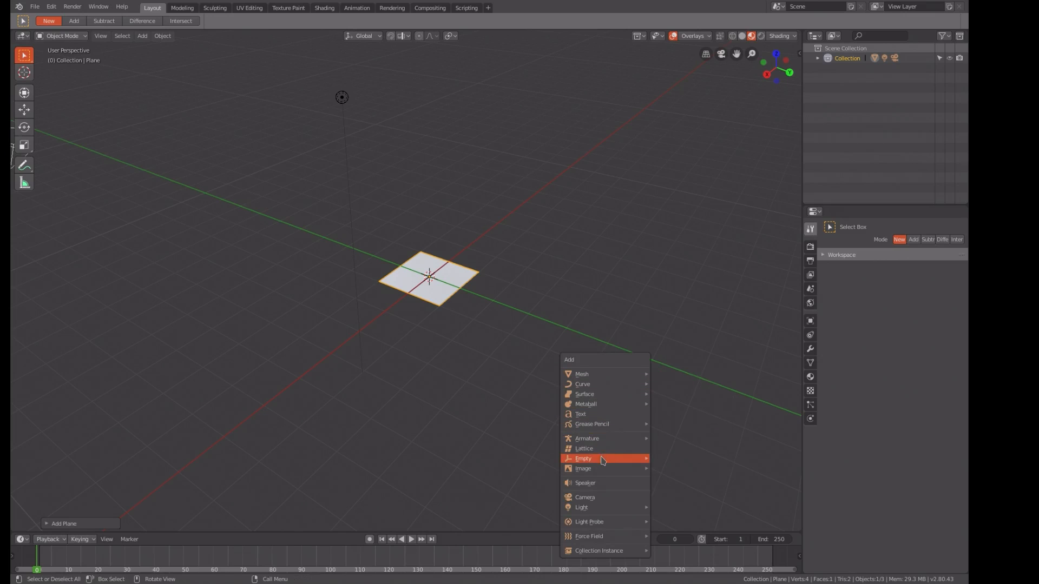
mouse_move(604, 459)
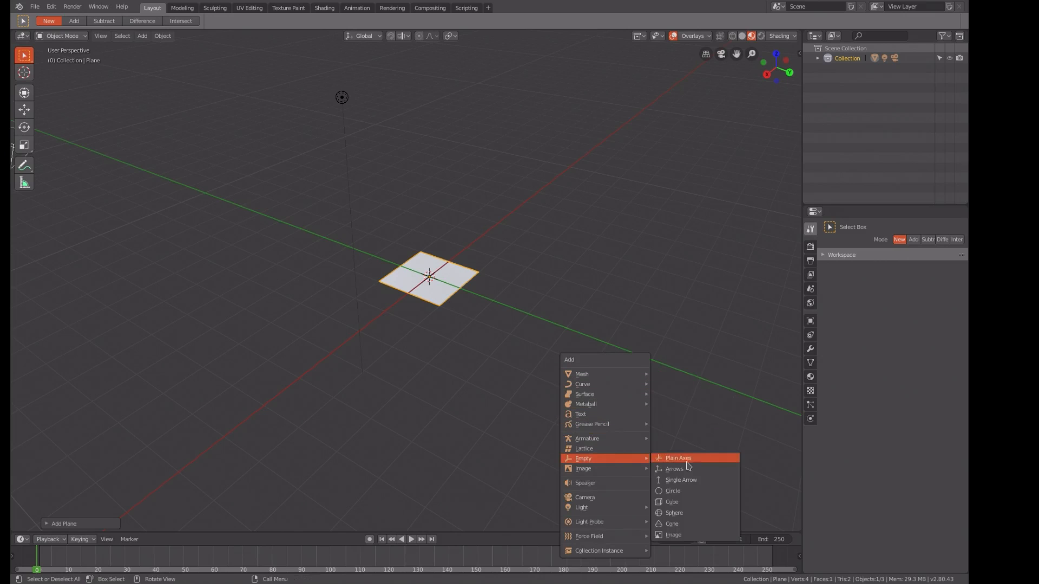
left_click(672, 534)
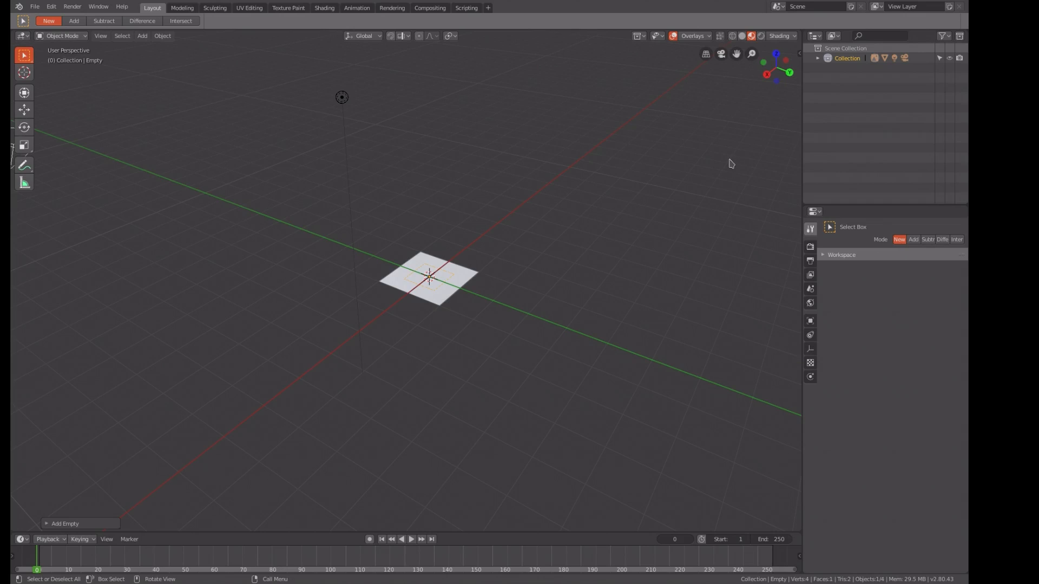
- Start the Shortcut VUr on-screen key display in the 3D viewport
key("n")
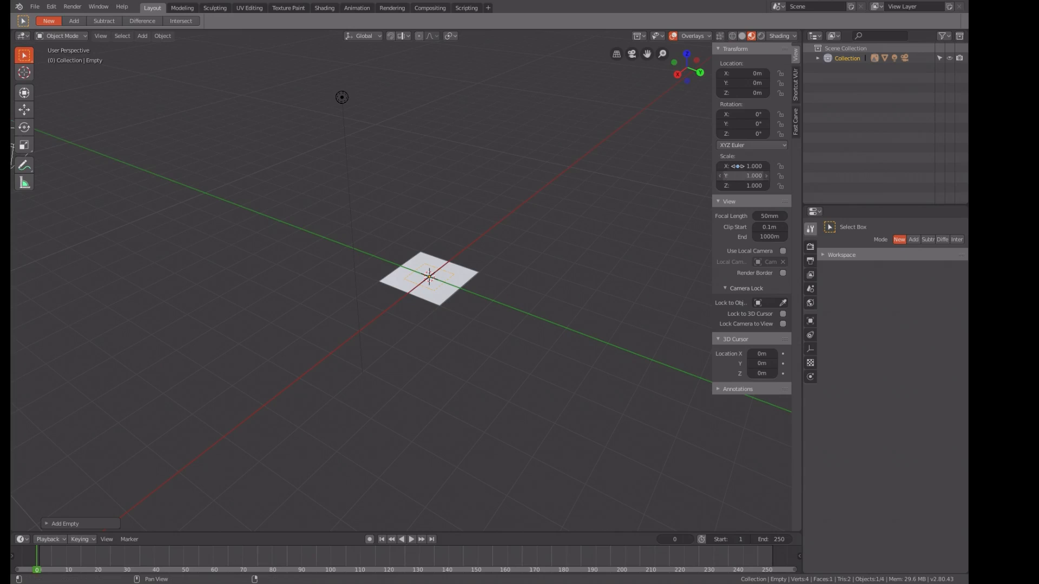
left_click(796, 87)
left_click(723, 64)
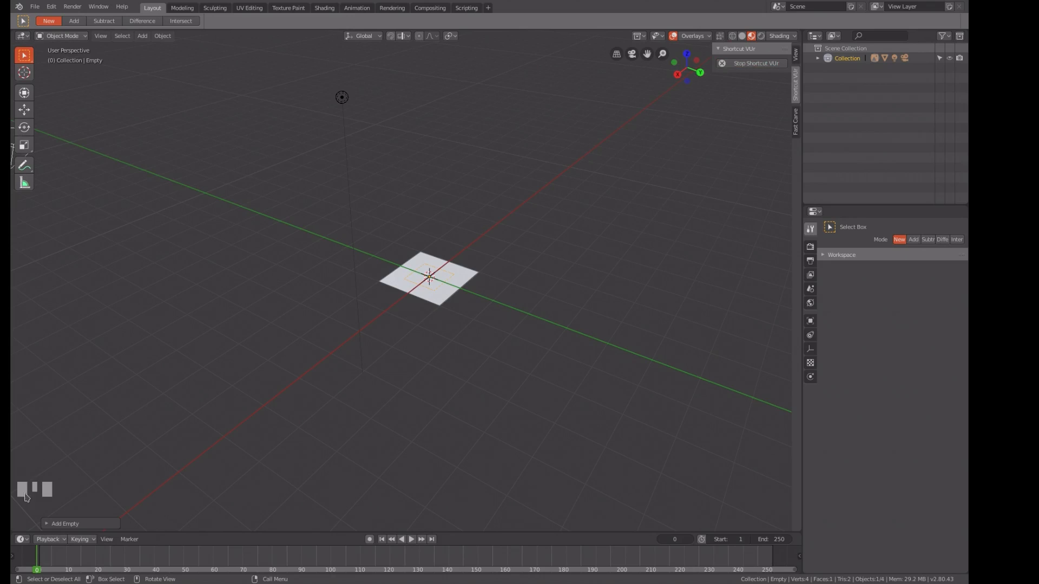
left_click(87, 451)
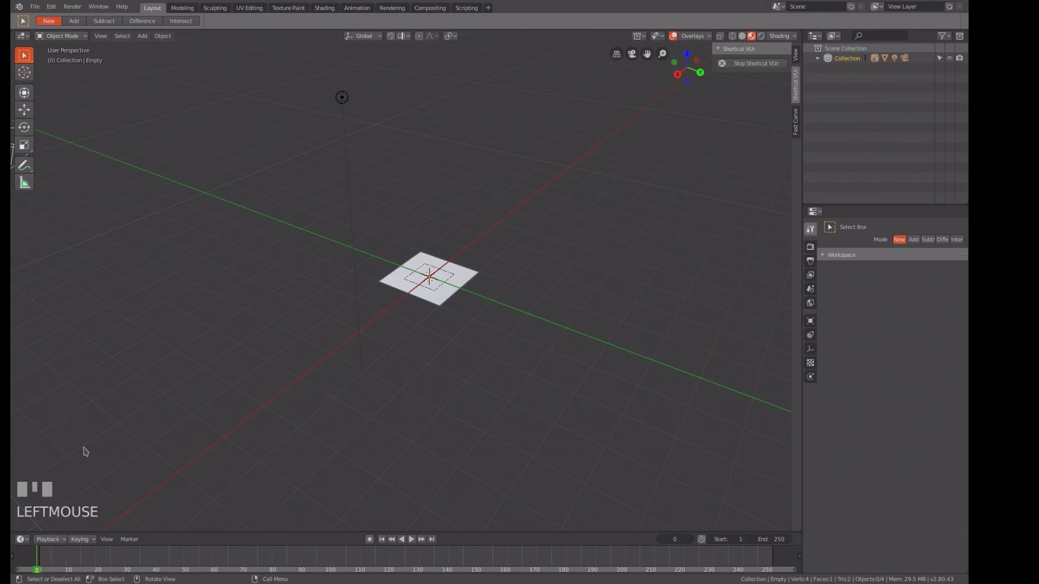
right_click(103, 451)
left_click(102, 451)
- Load Love_Heart_SVG.svg.png from the heart folder as the image empty's reference picture
left_click(810, 349)
left_click(905, 265)
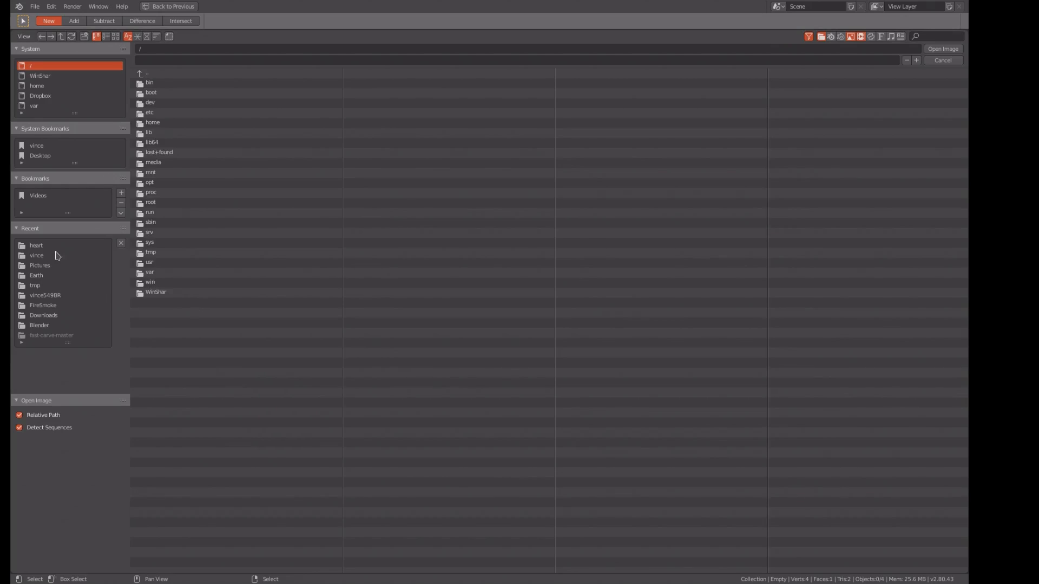
left_click(45, 246)
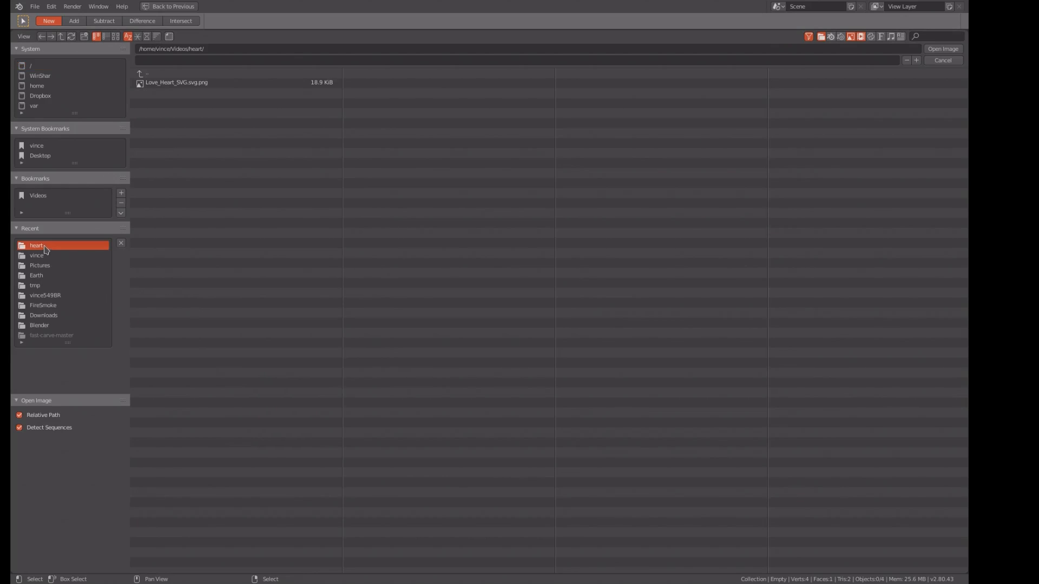
double_click(195, 85)
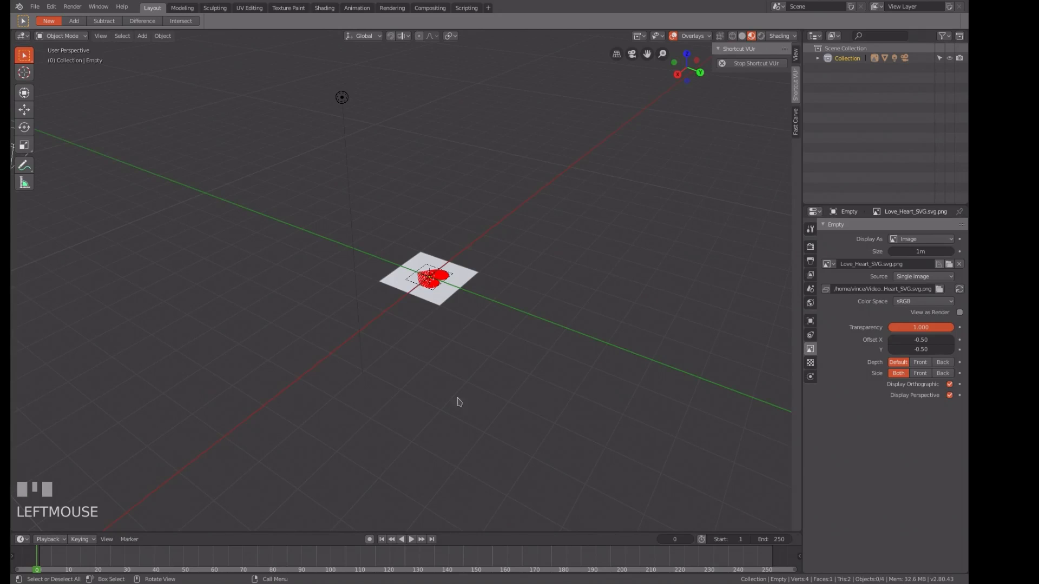
- Switch to the top orthographic view, select the plane and enter Edit Mode on it
key("KP_7")
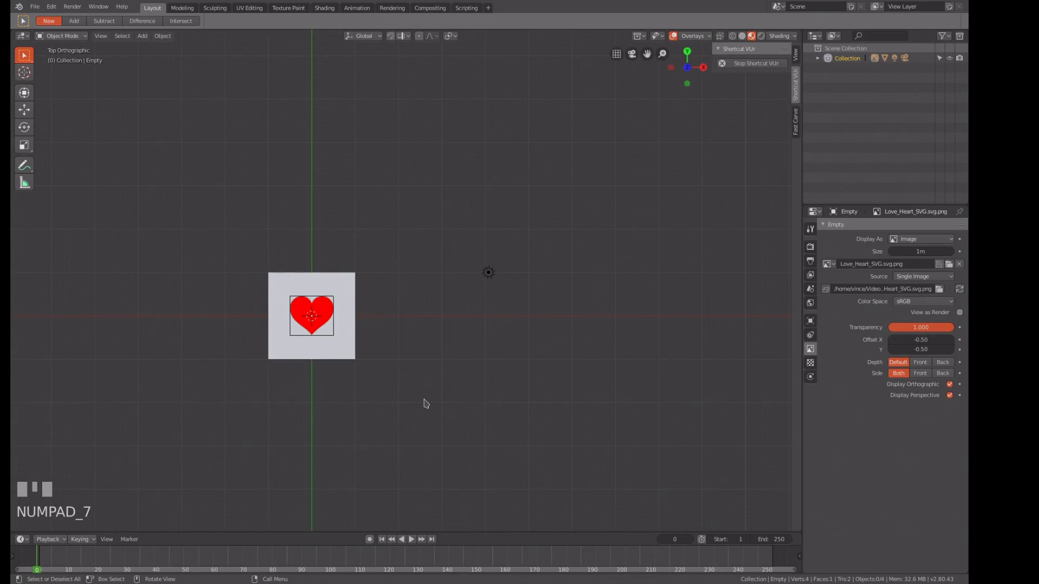
middle_click_drag(424, 403, 541, 390, "shift")
scroll(541, 395, "up", 2)
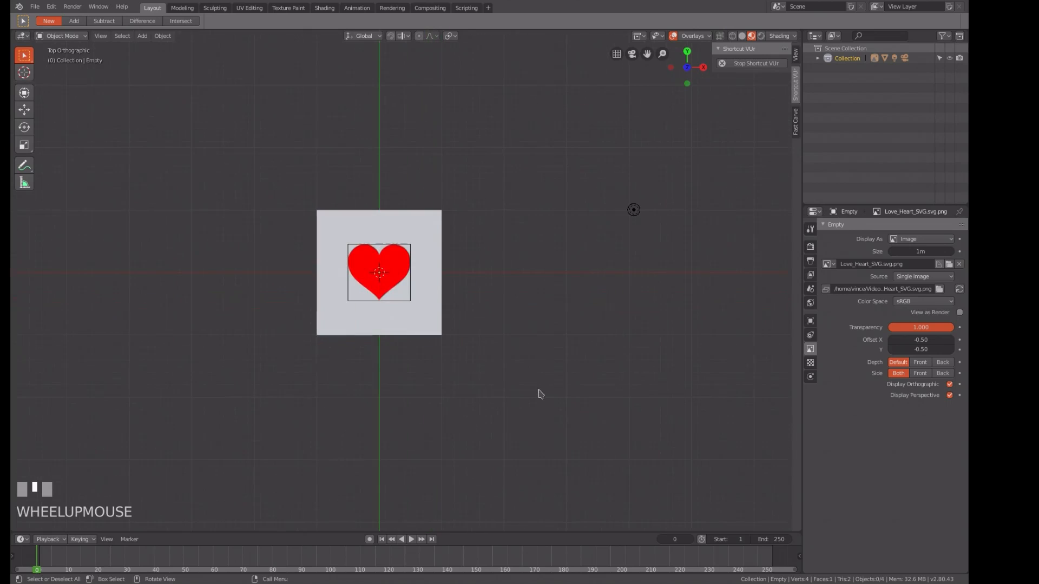
middle_click_drag(485, 369, 543, 401, "shift")
scroll(543, 401, "up", 2)
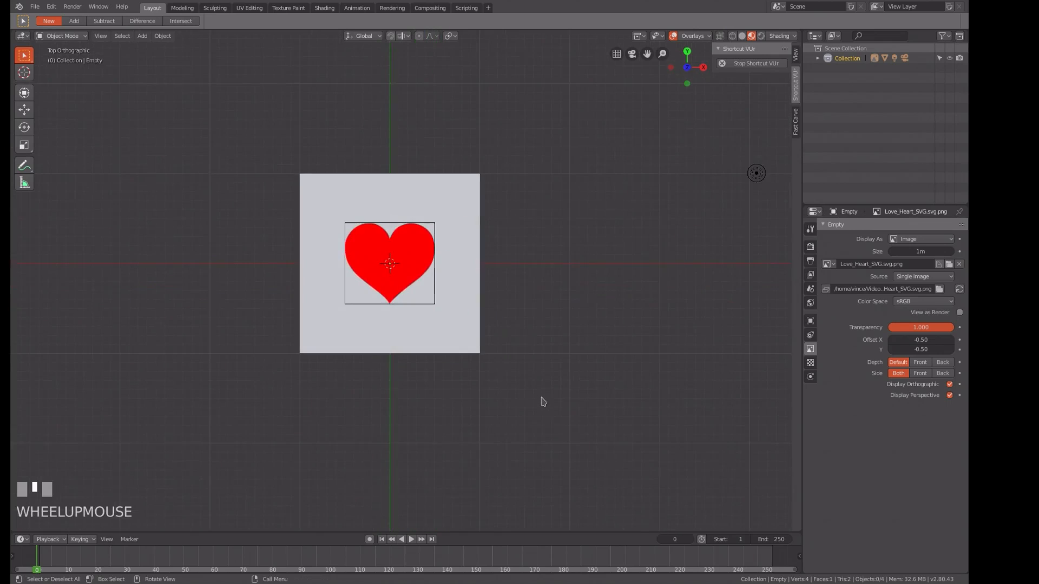
scroll(544, 401, "down", 1)
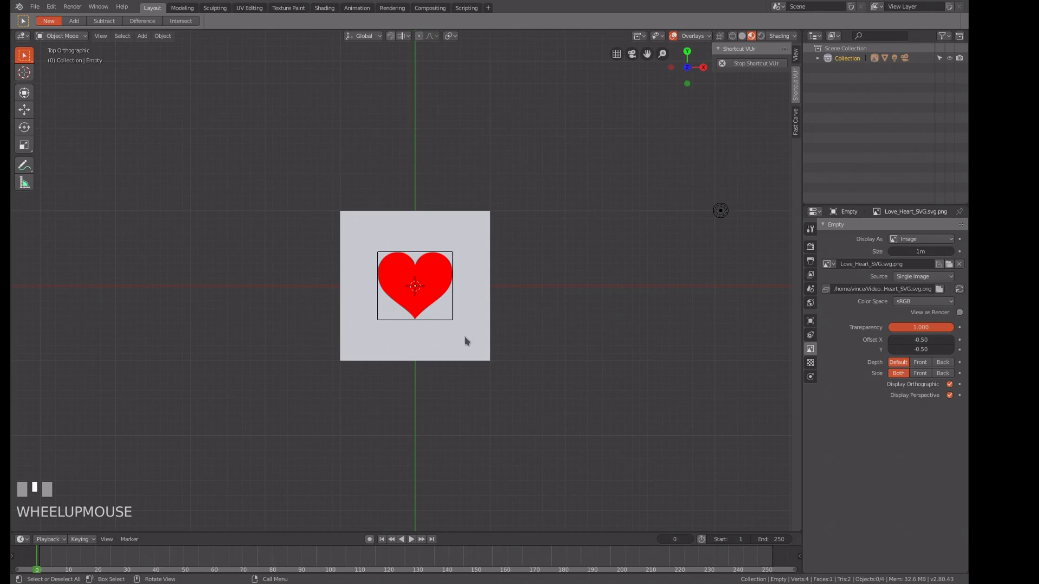
left_click(452, 320)
left_click(437, 320)
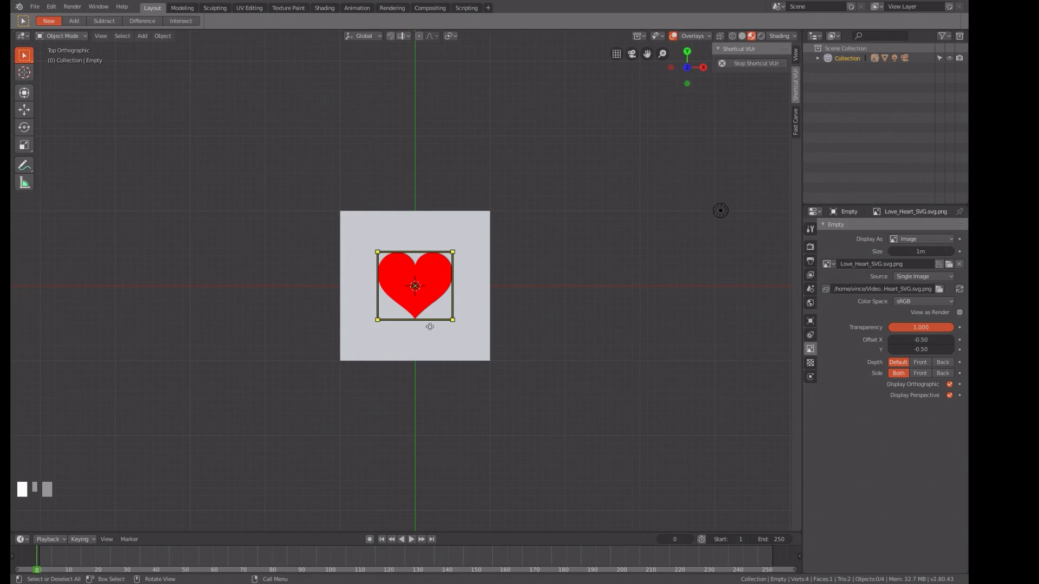
left_click(428, 329)
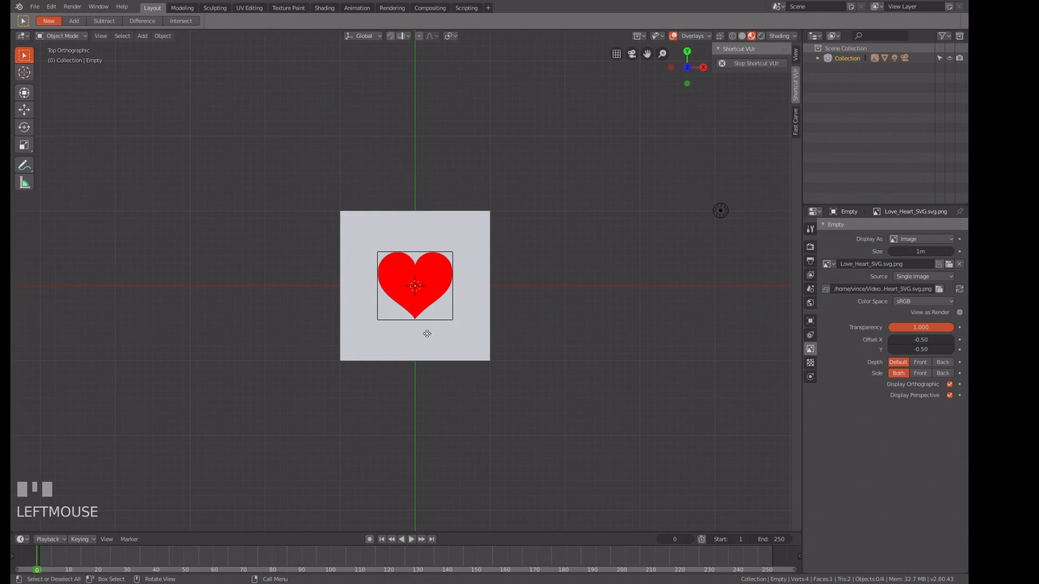
left_click(440, 361)
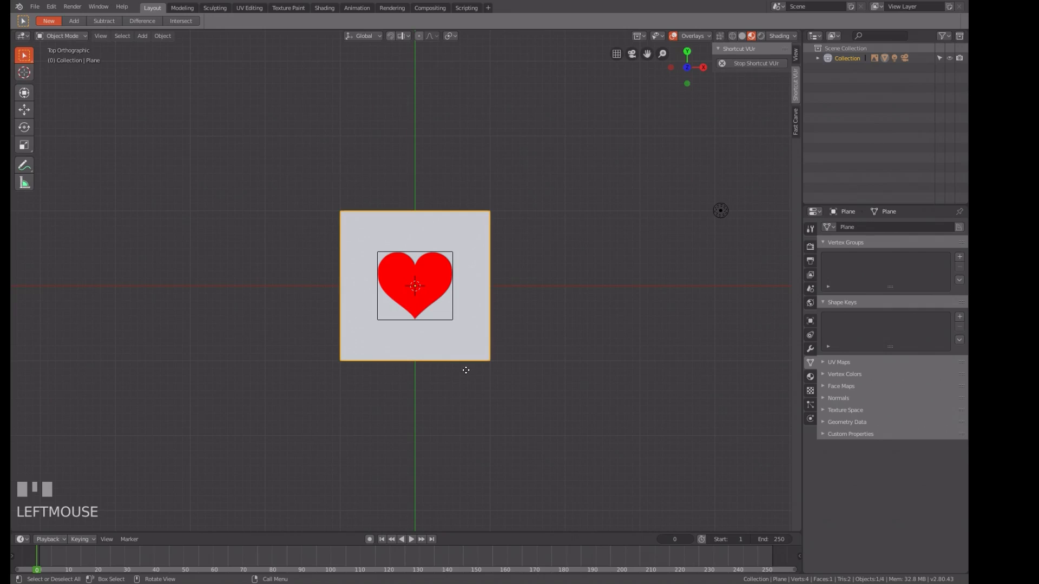
key("Tab")
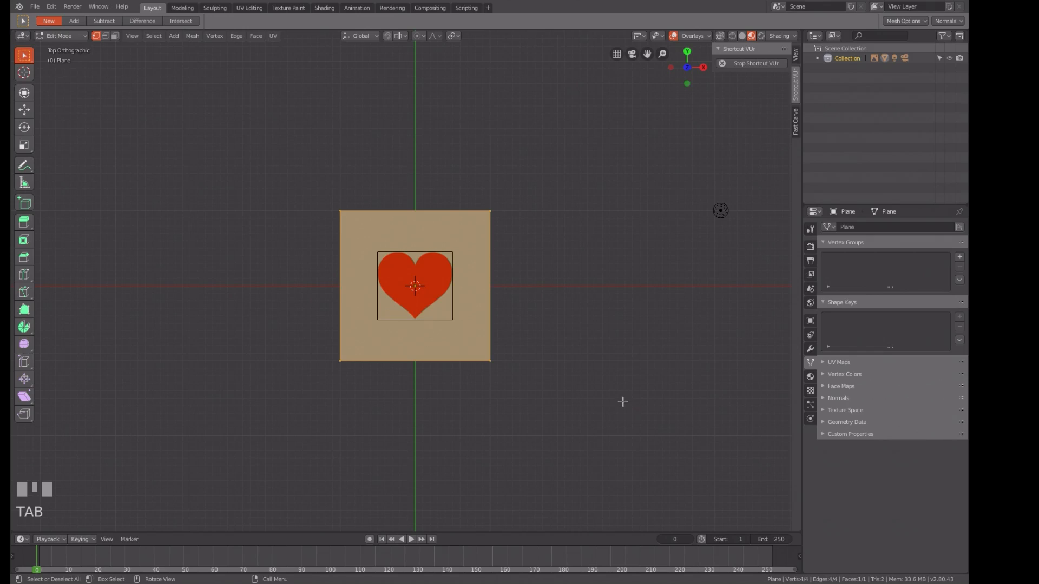
- Collapse the plane into a vertical line by scaling it to 0 along X and remove the double vertices
key("s")
type("x")
type("0")
key("Return")
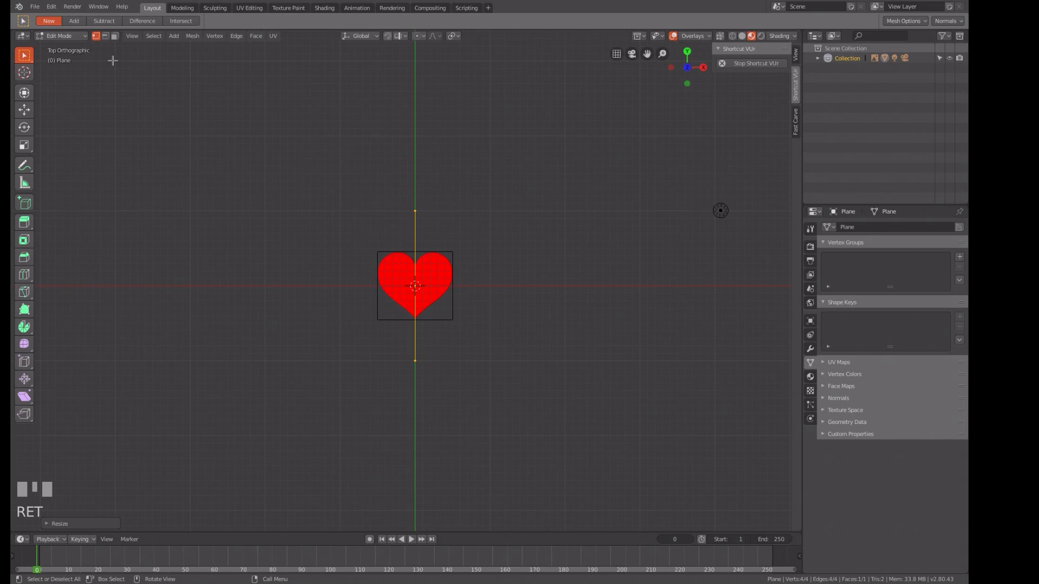
left_click(214, 36)
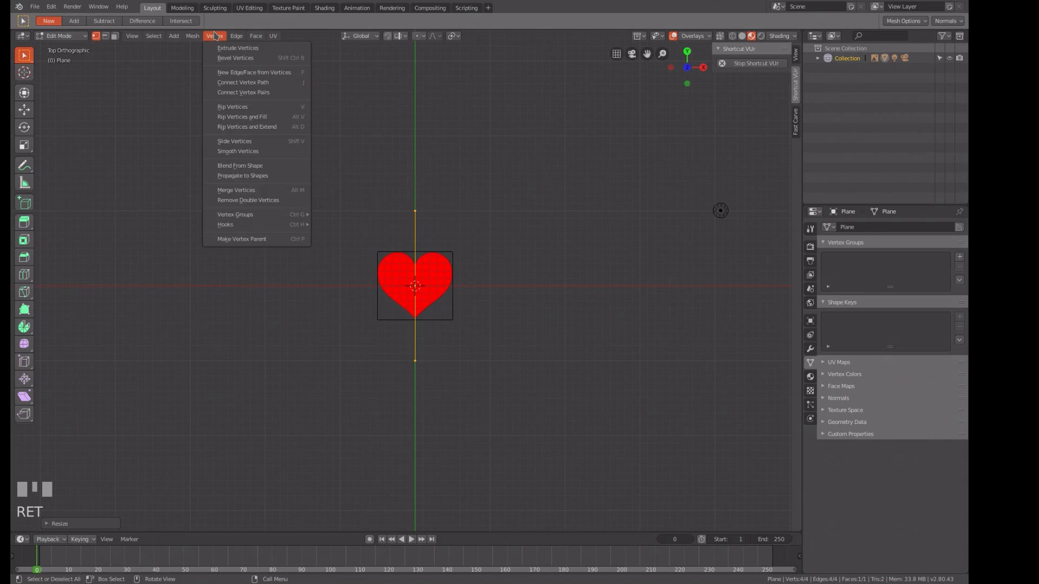
left_click(222, 199)
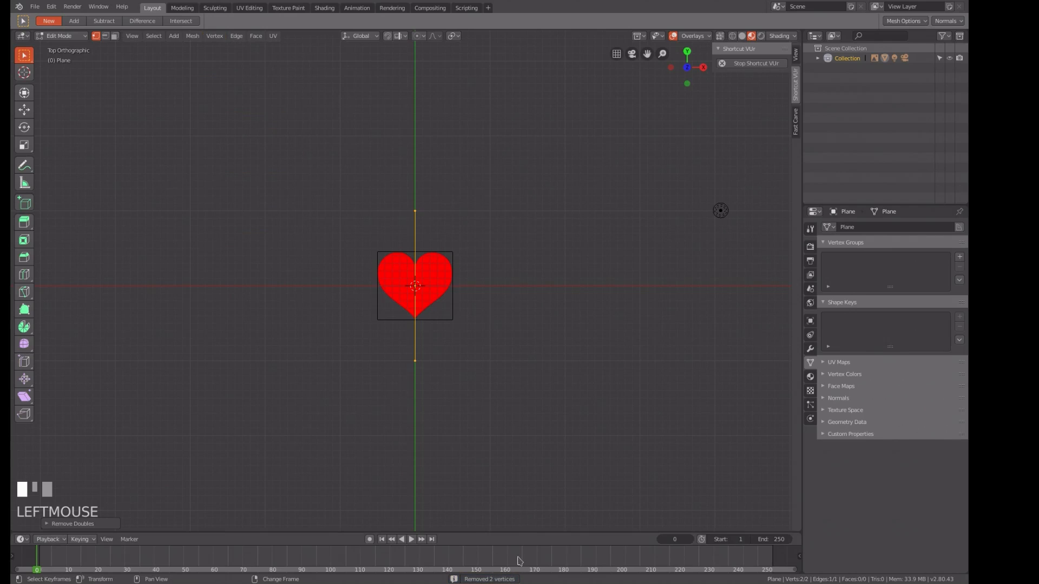
- Move the line's lower vertex up along the Y axis onto the heart's bottom tip
scroll(487, 380, "up", 1)
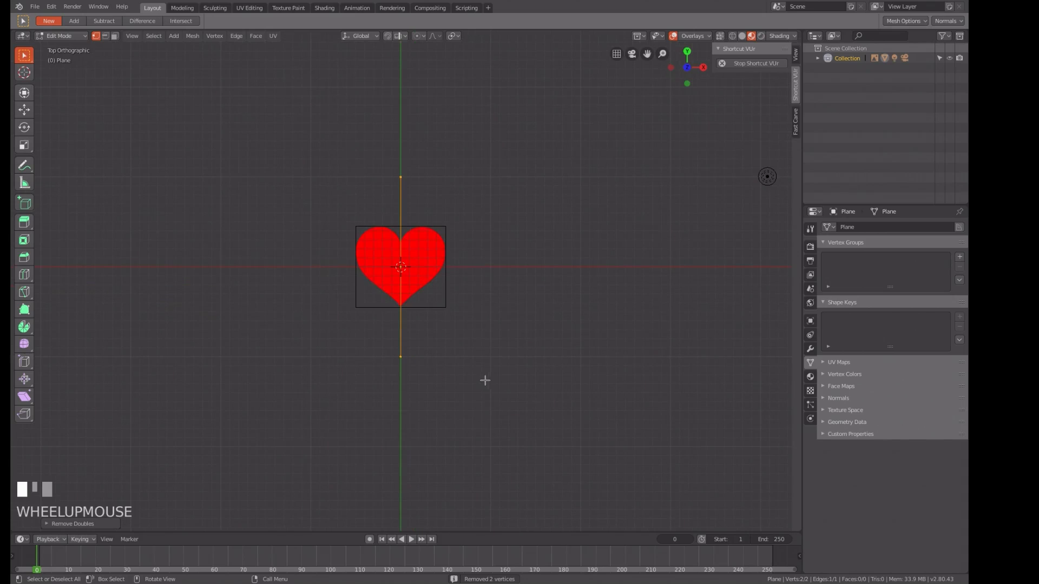
middle_click_drag(475, 366, 531, 371, "shift")
scroll(532, 371, "up", 2)
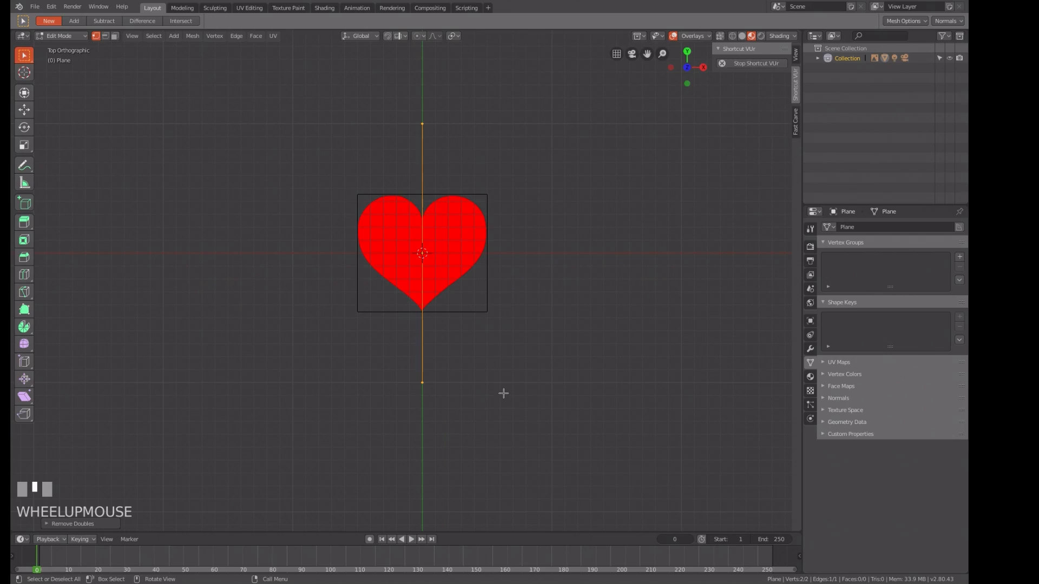
key("alt+a")
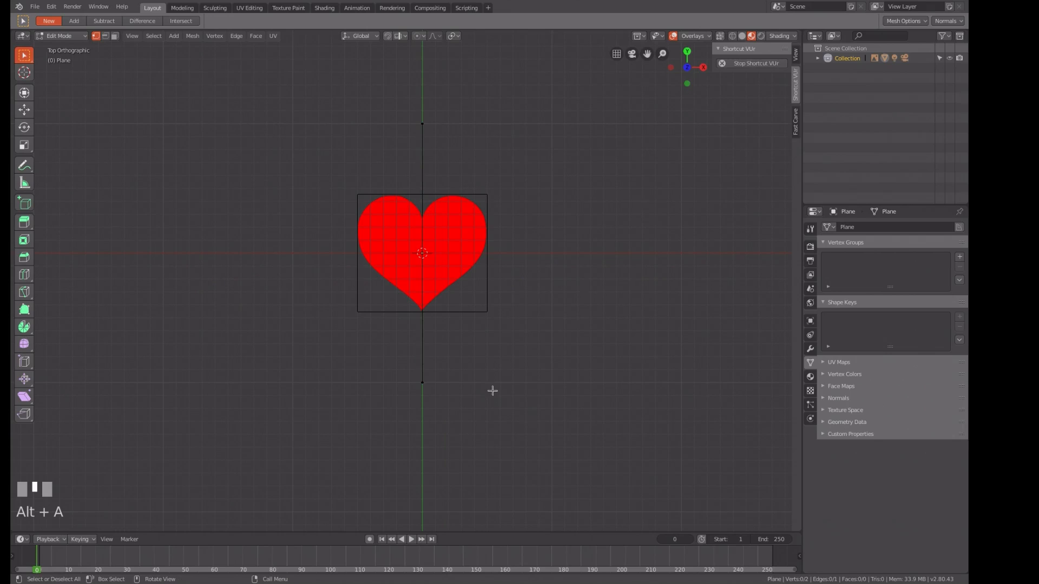
left_click(421, 381)
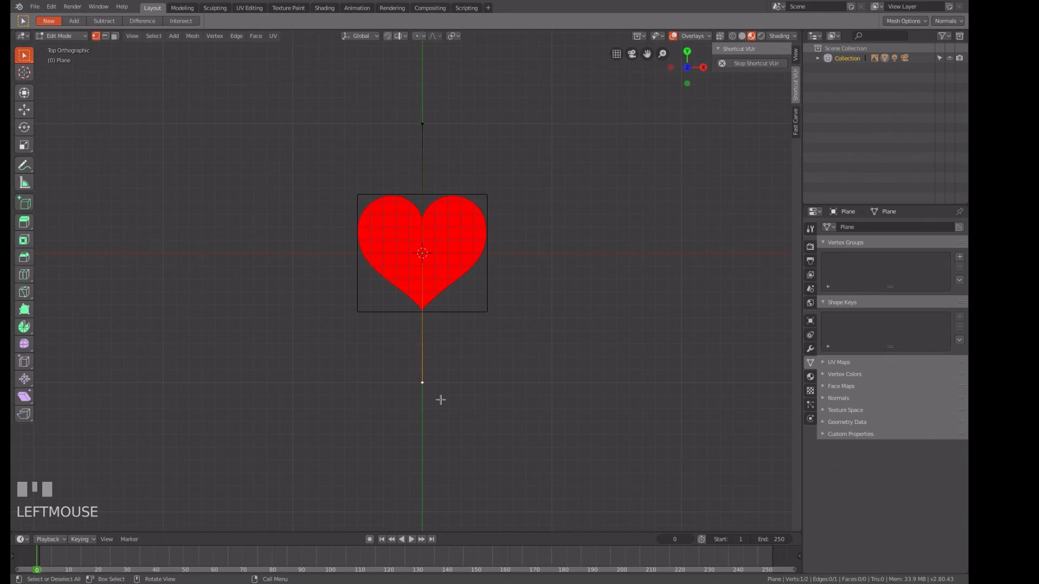
key("g")
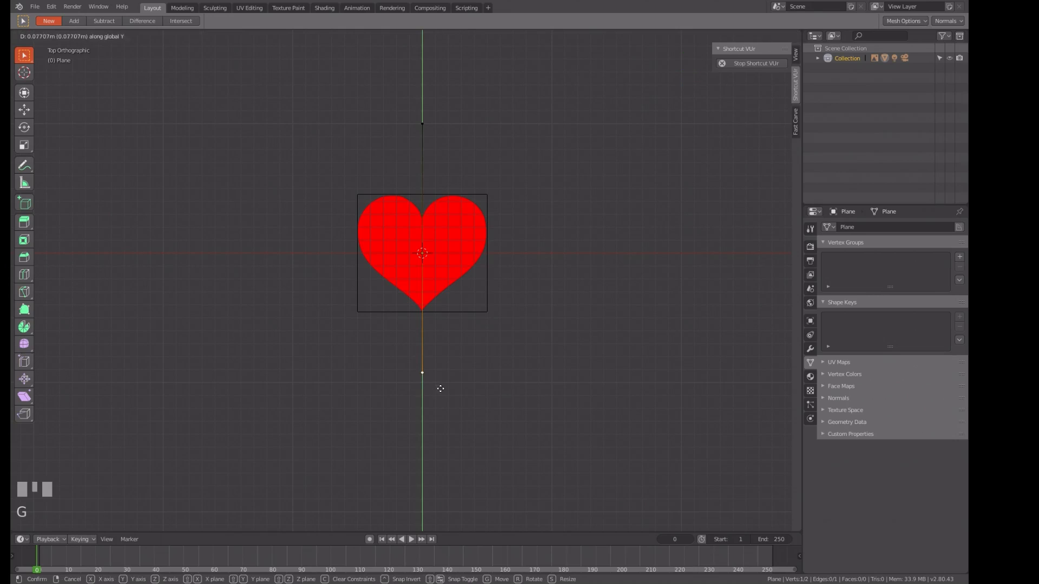
left_click(445, 330)
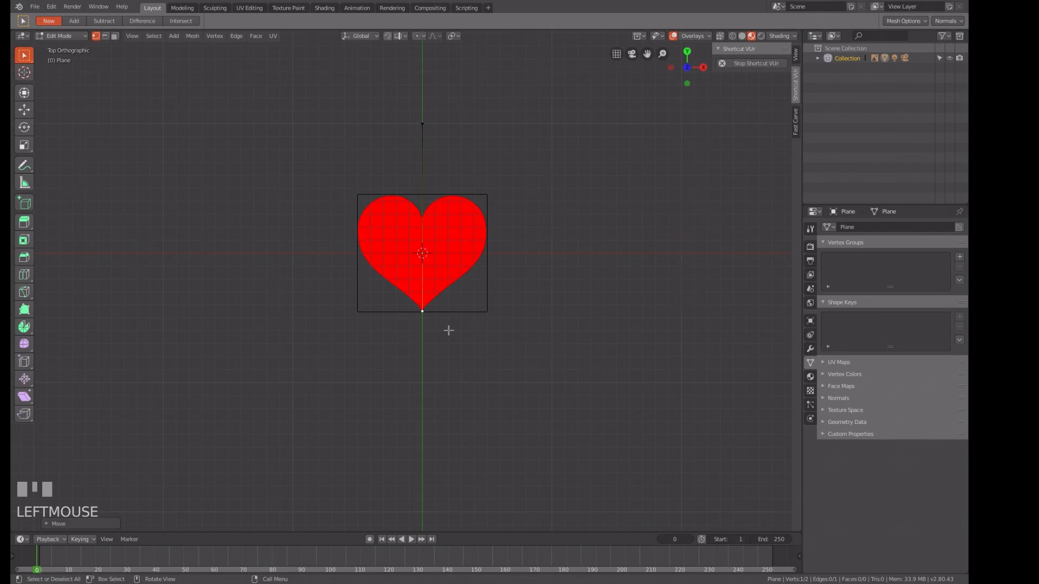
- Move the line's upper vertex down along the Y axis to the notch between the heart's two lobes
scroll(447, 329, "up", 4)
scroll(450, 312, "up", 1)
middle_click_drag(450, 307, 510, 427, "shift")
scroll(512, 425, "down", 5)
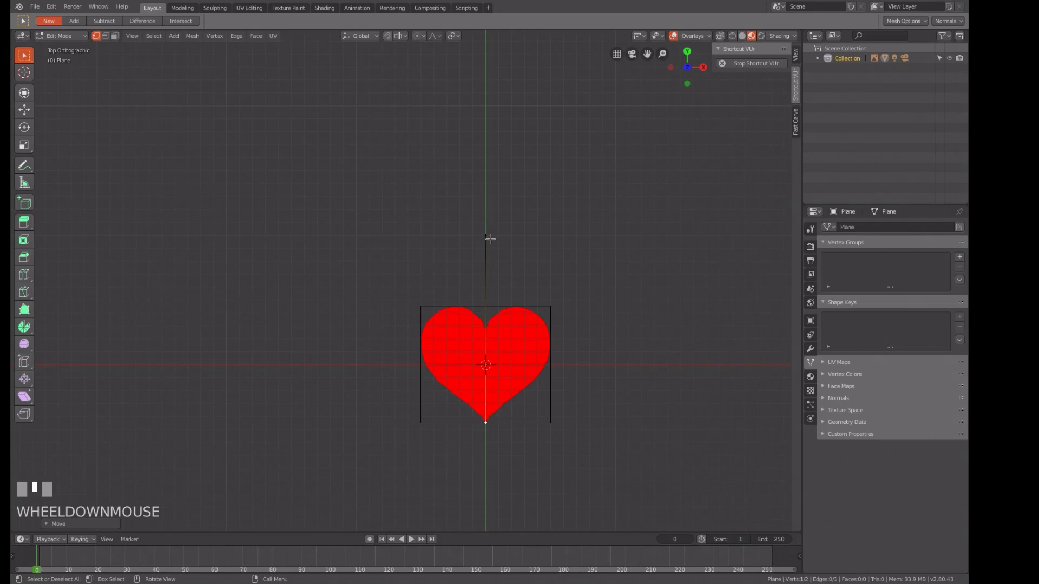
key("alt+a")
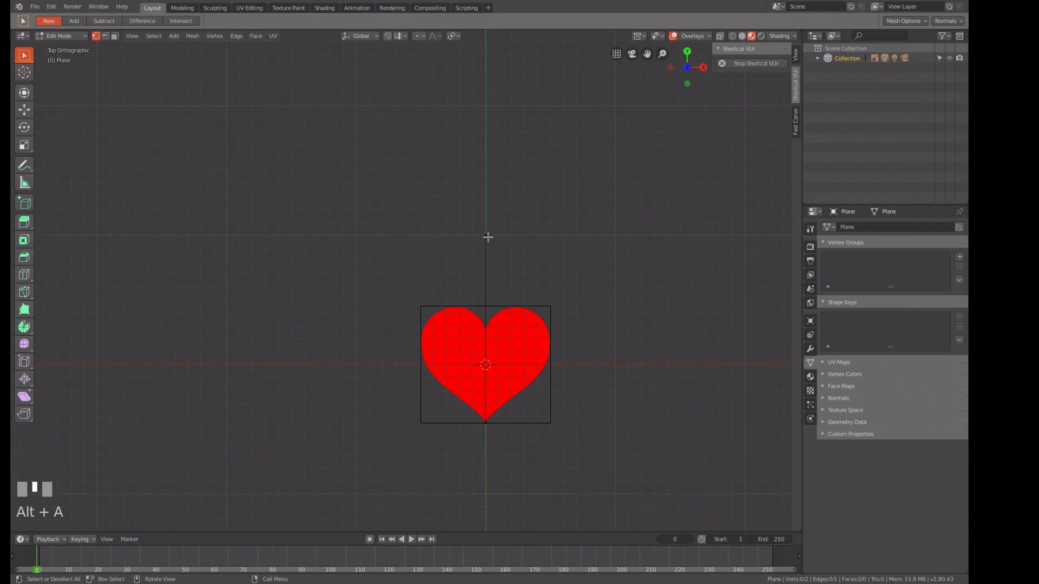
left_click(486, 235)
key("g")
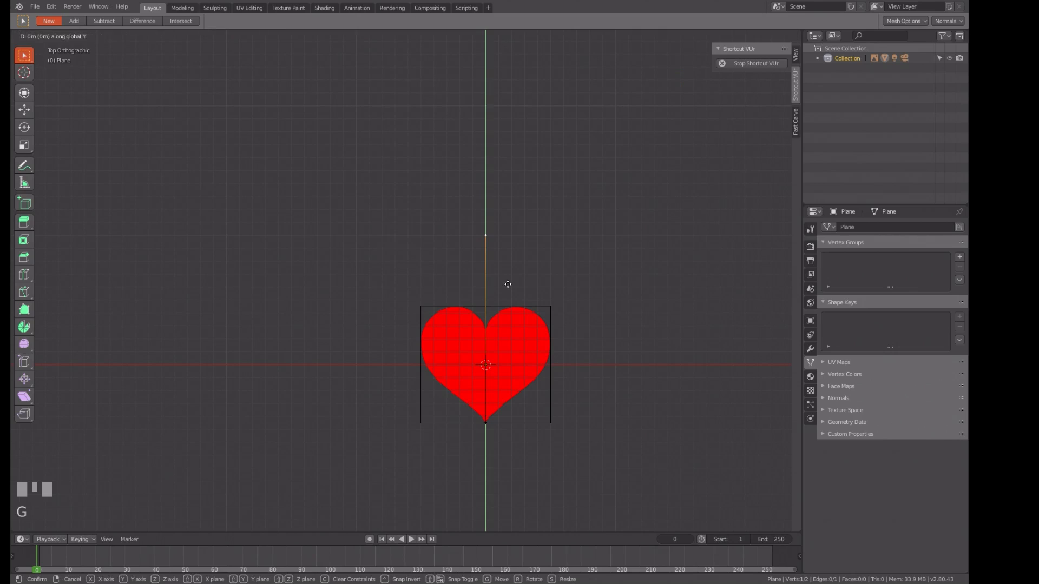
left_click(506, 376)
scroll(509, 373, "up", 4)
scroll(512, 372, "up", 3)
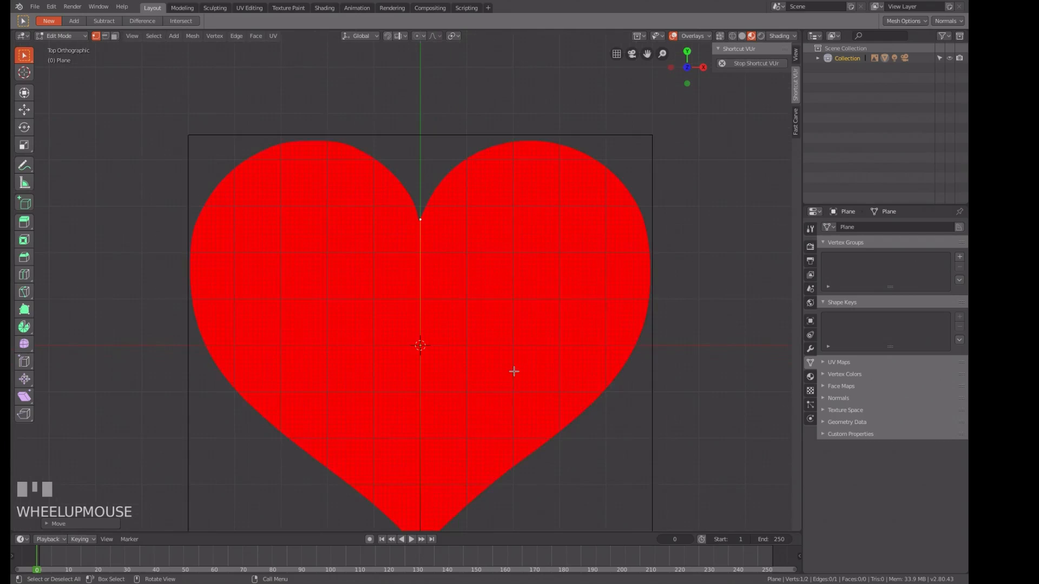
scroll(514, 371, "down", 2)
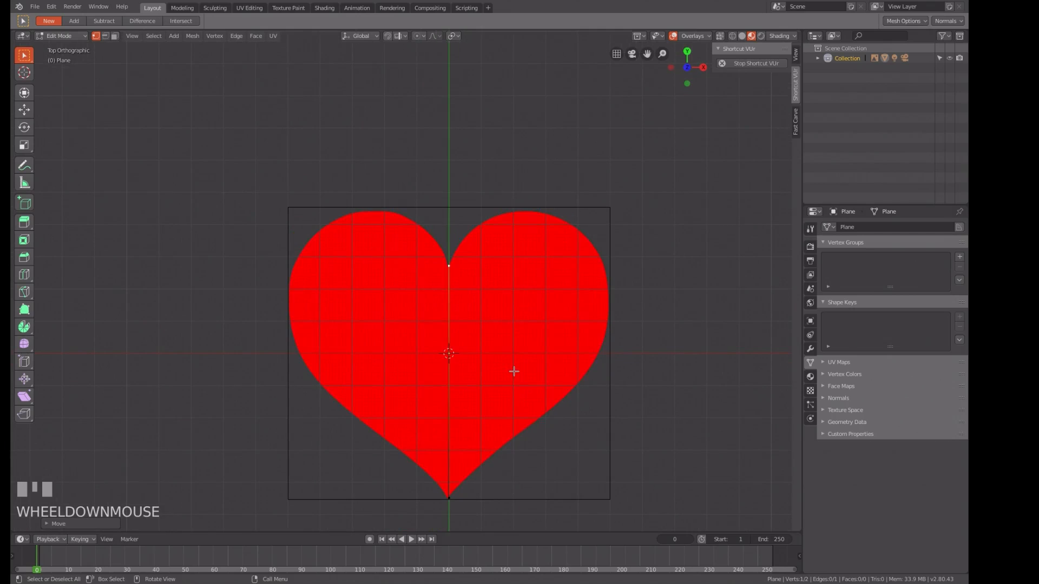
- Select the vertex at the heart's bottom tip and extend three vertices from it up along the heart's lower right edge
scroll(514, 371, "up", 1)
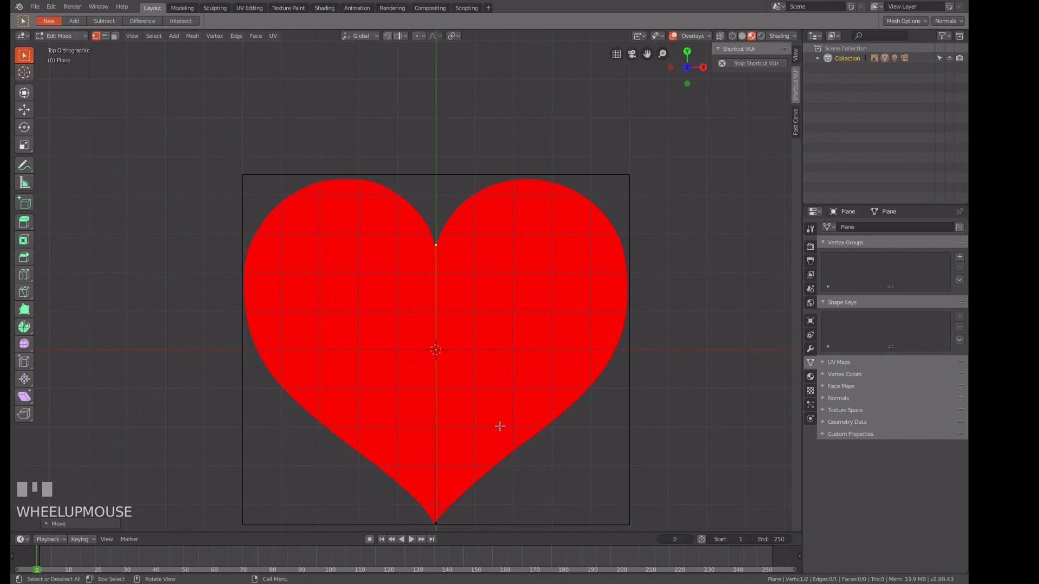
key("alt+a")
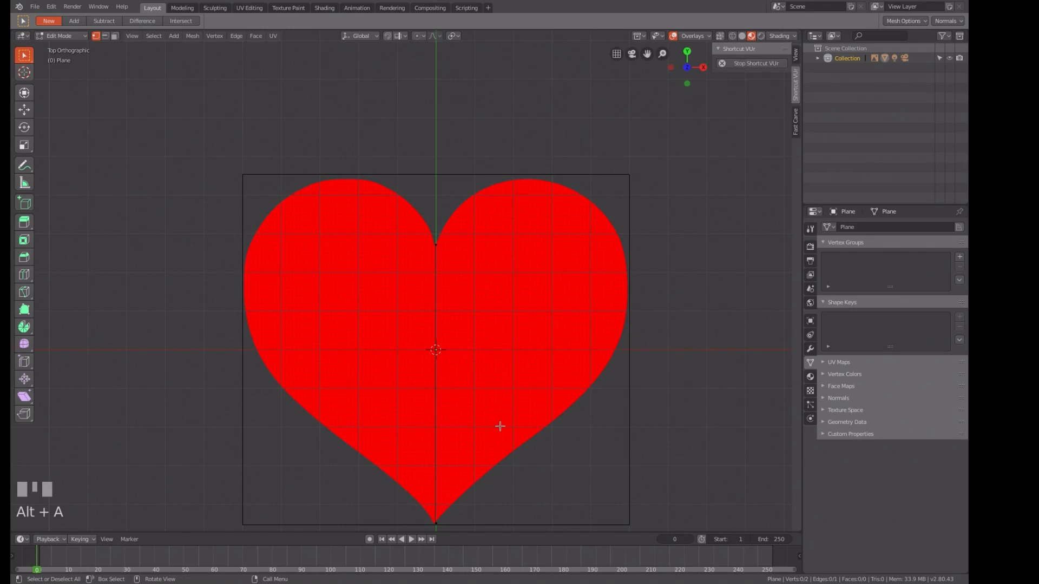
left_click(436, 522)
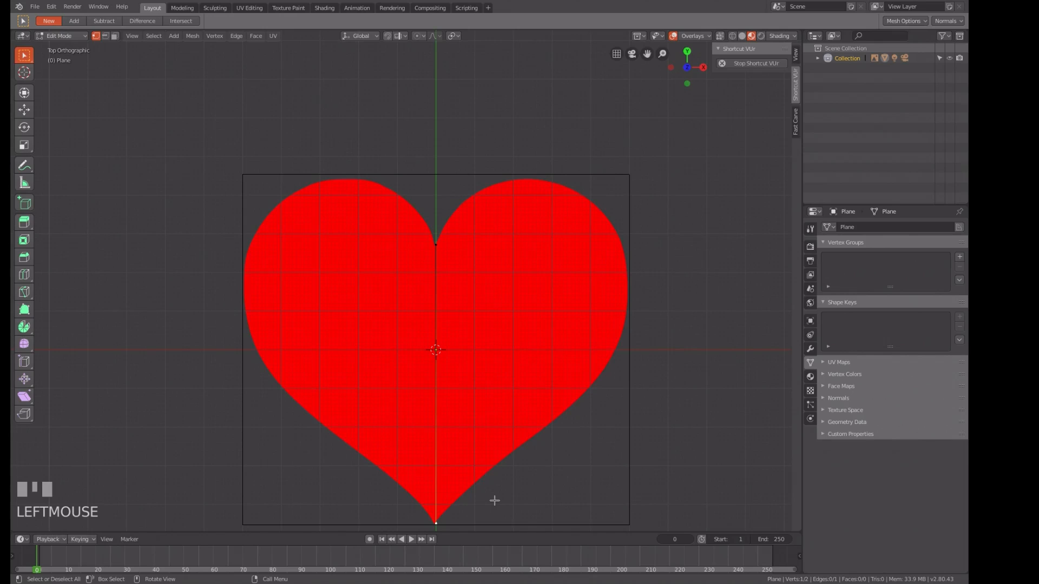
key("alt+d")
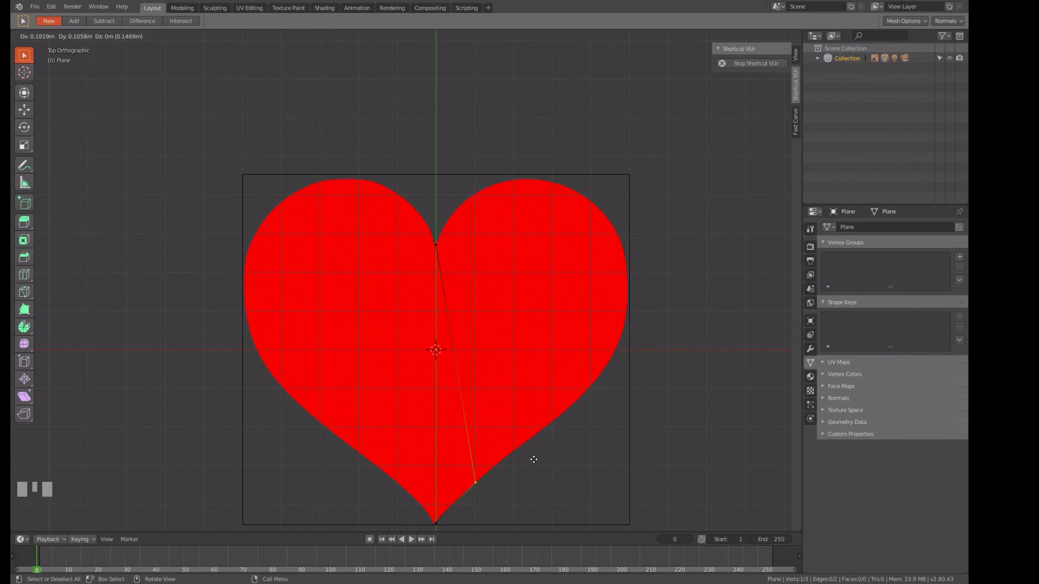
left_click(533, 459)
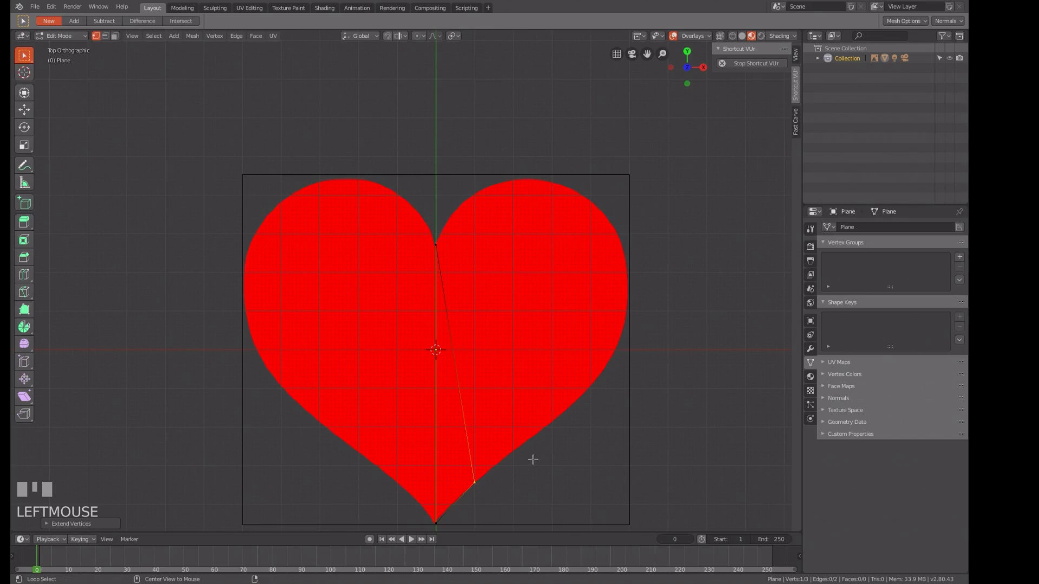
key("alt+d")
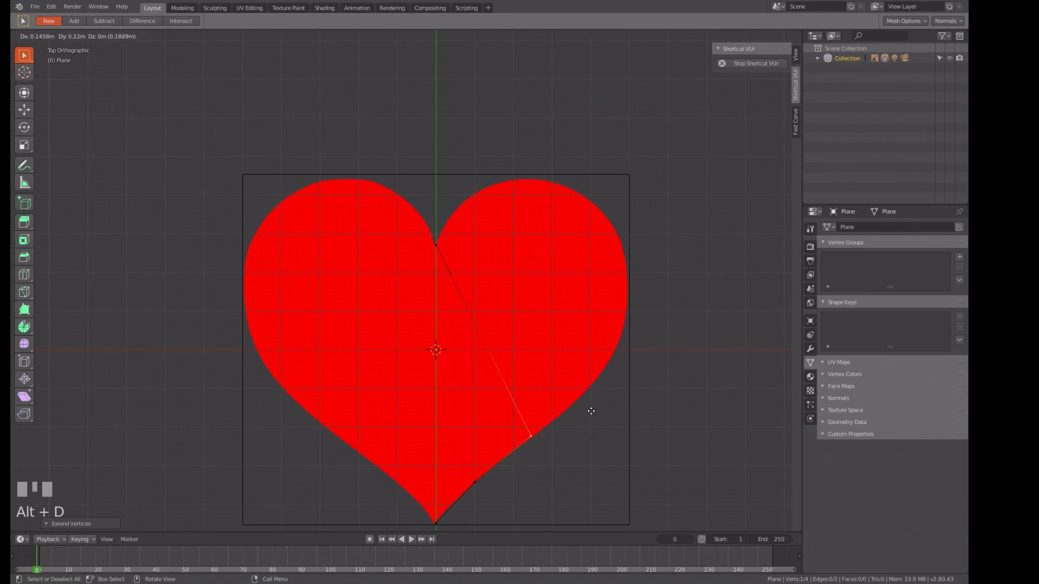
left_click(618, 391)
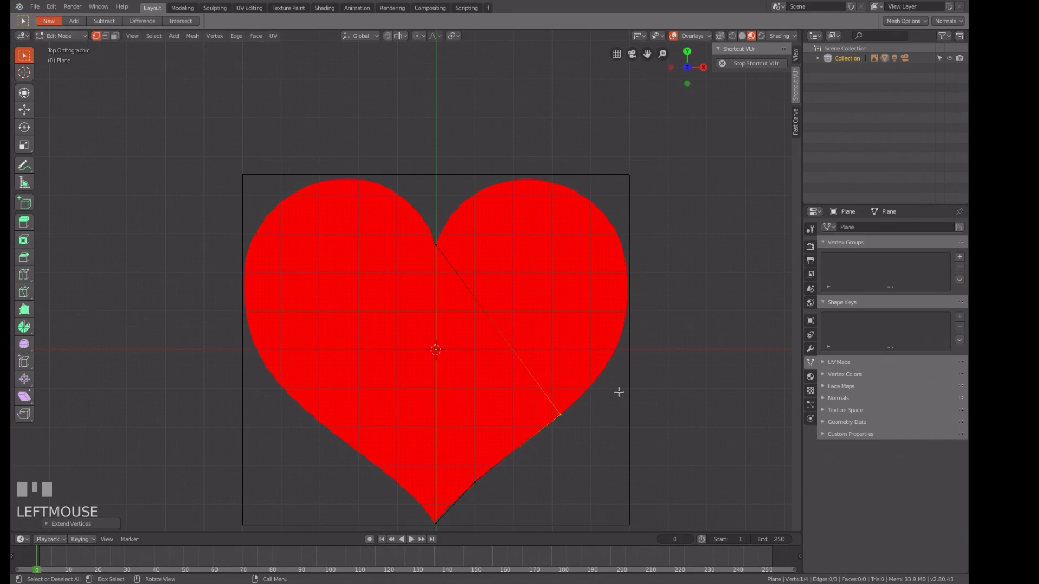
key("alt+d")
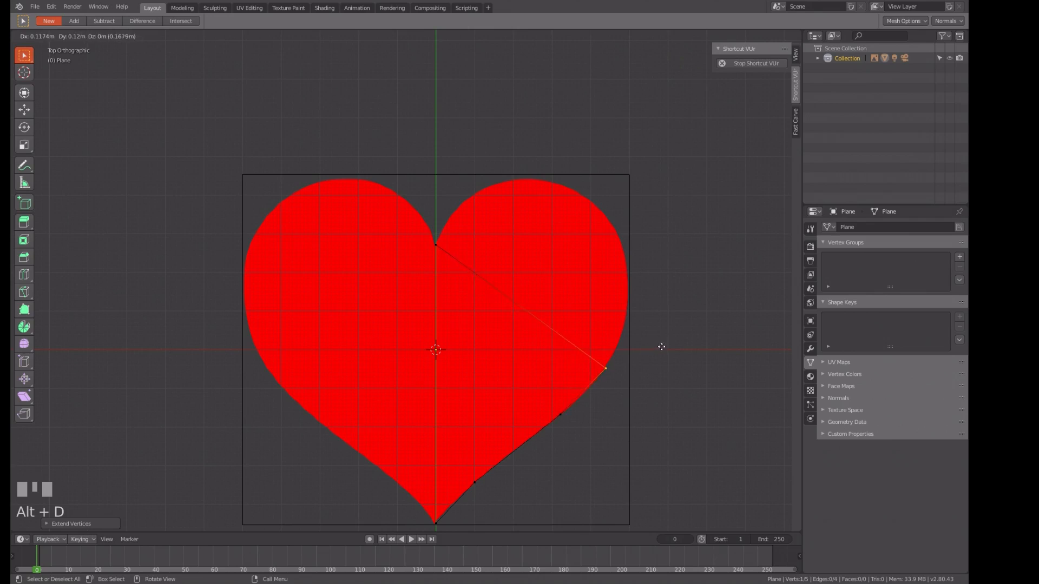
left_click(659, 350)
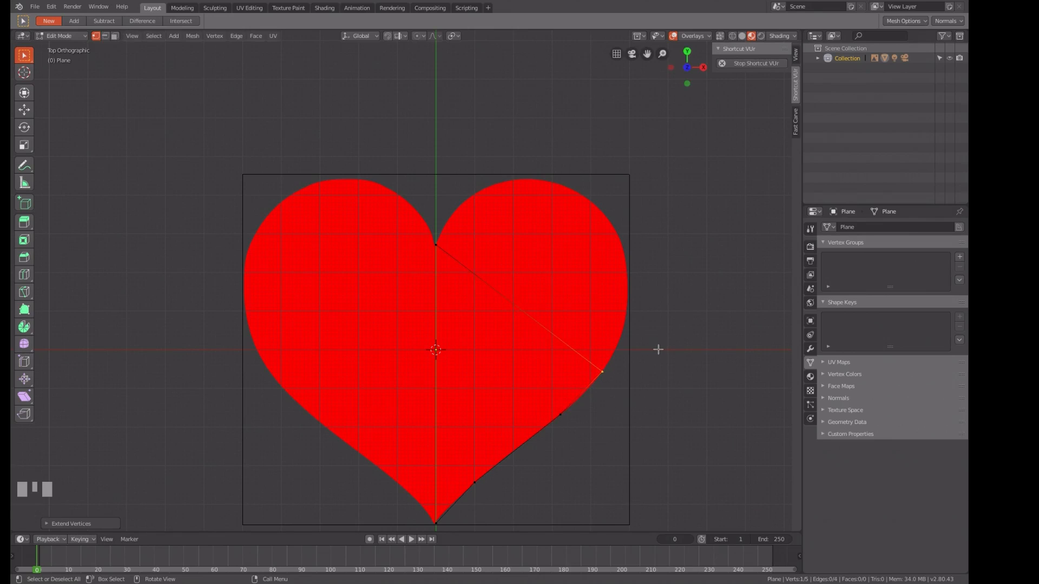
- Extend three more vertices along the heart's outer right side, up to just above its widest point
scroll(652, 349, "up", 3)
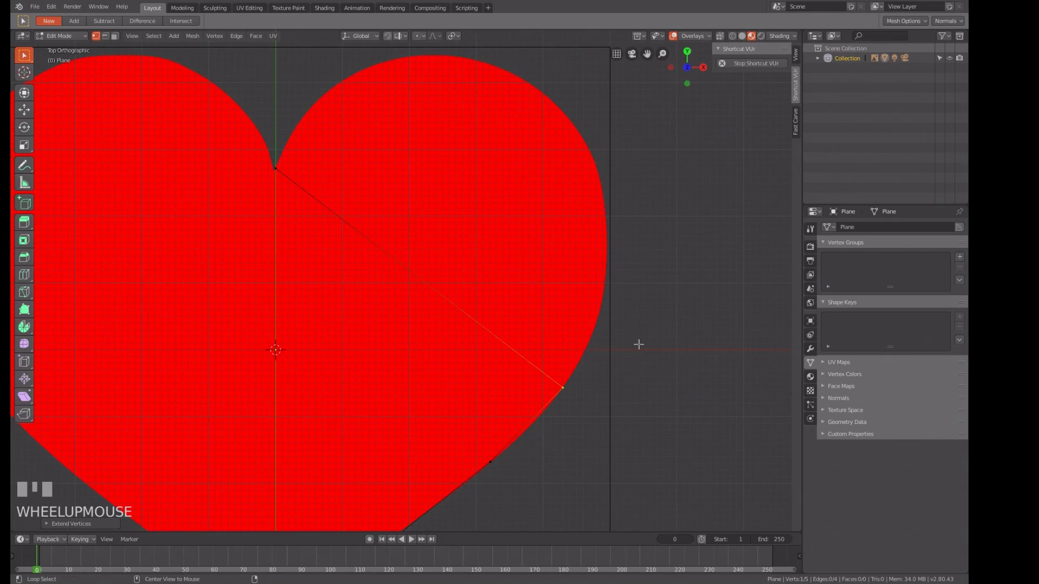
key("alt+d")
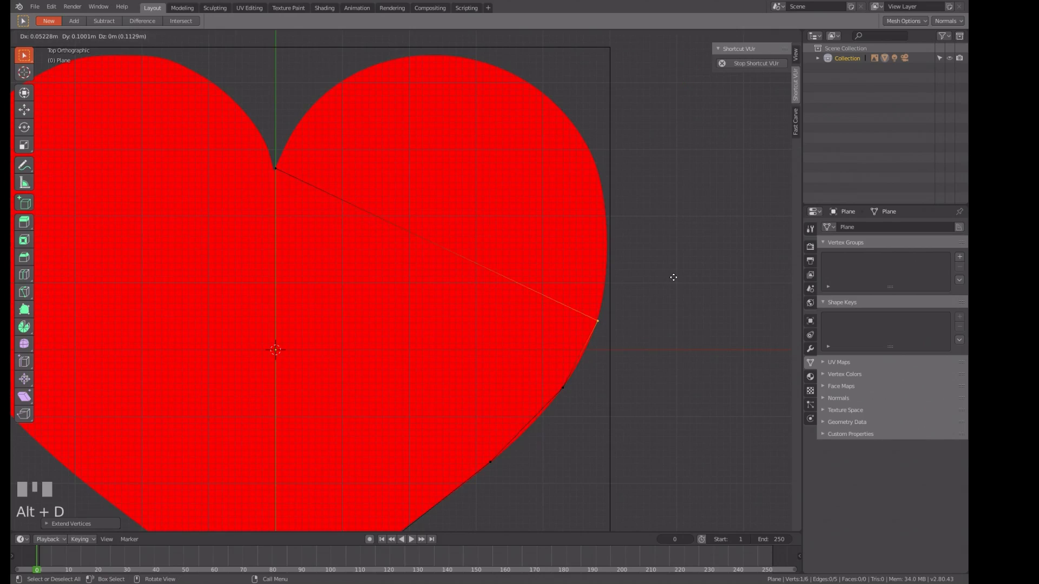
left_click(672, 277)
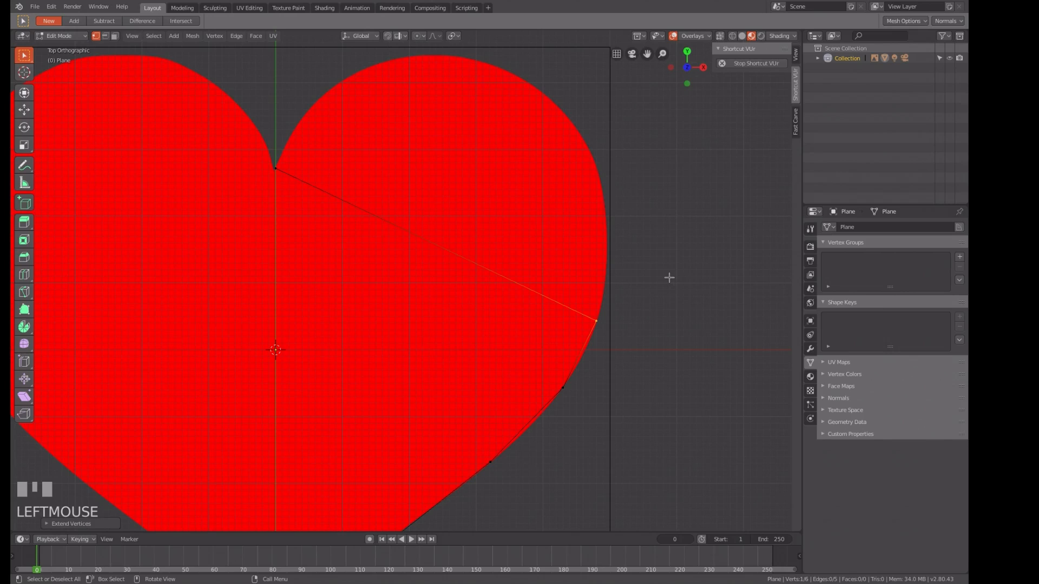
key("alt+d")
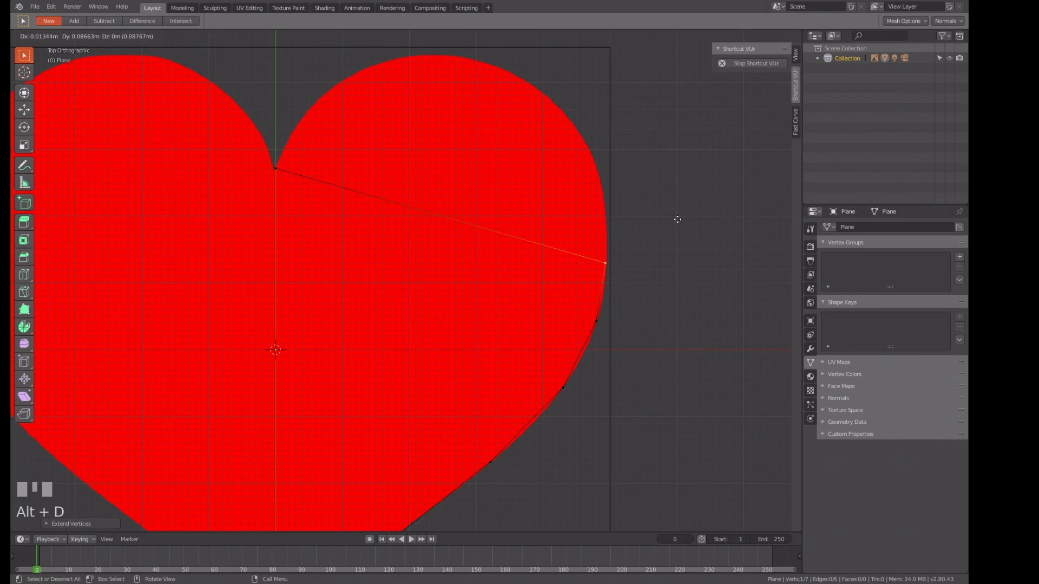
left_click(676, 219)
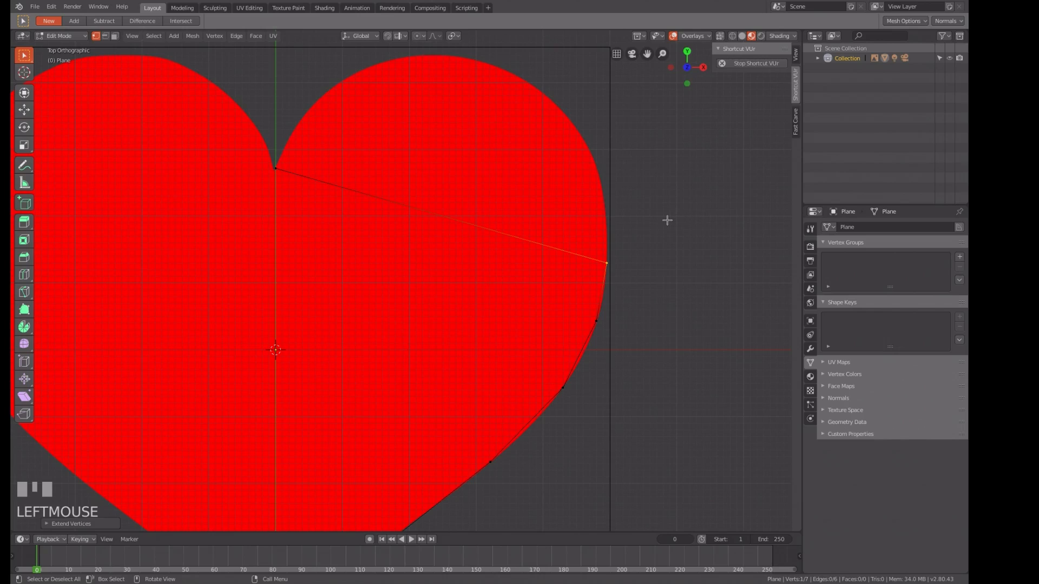
key("alt+d")
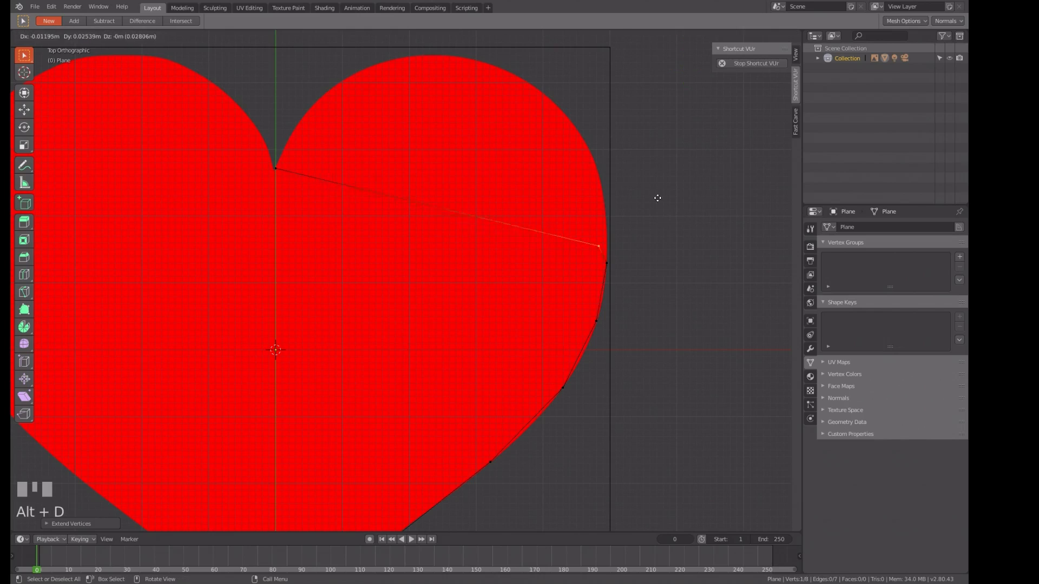
left_click(663, 161)
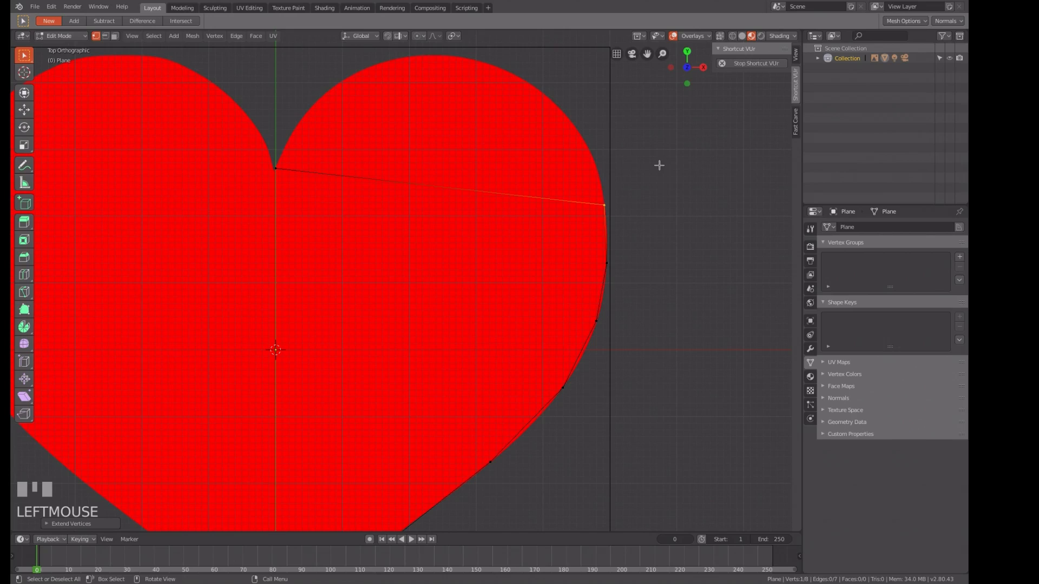
key("alt+d")
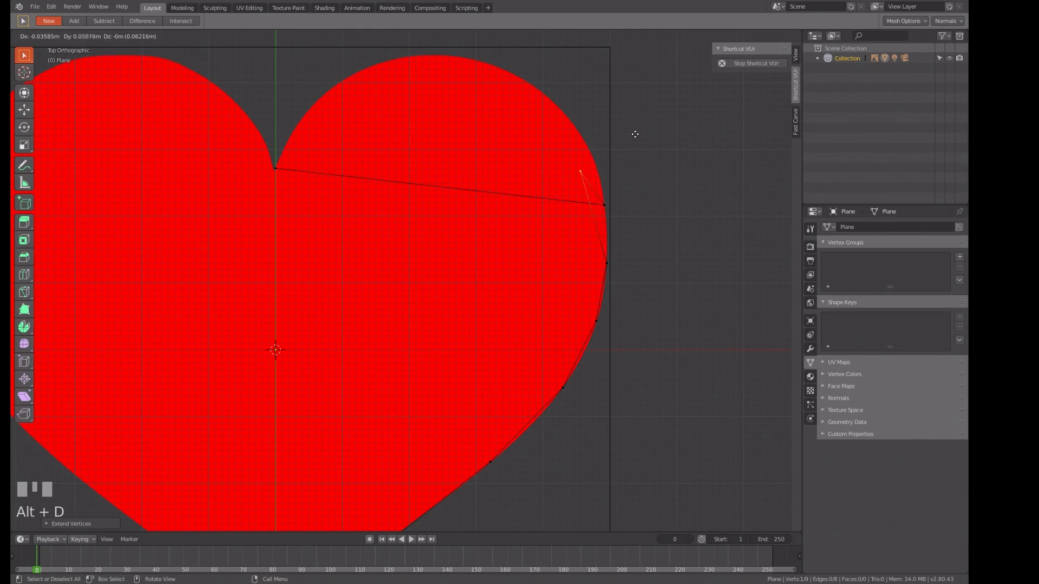
key("Escape")
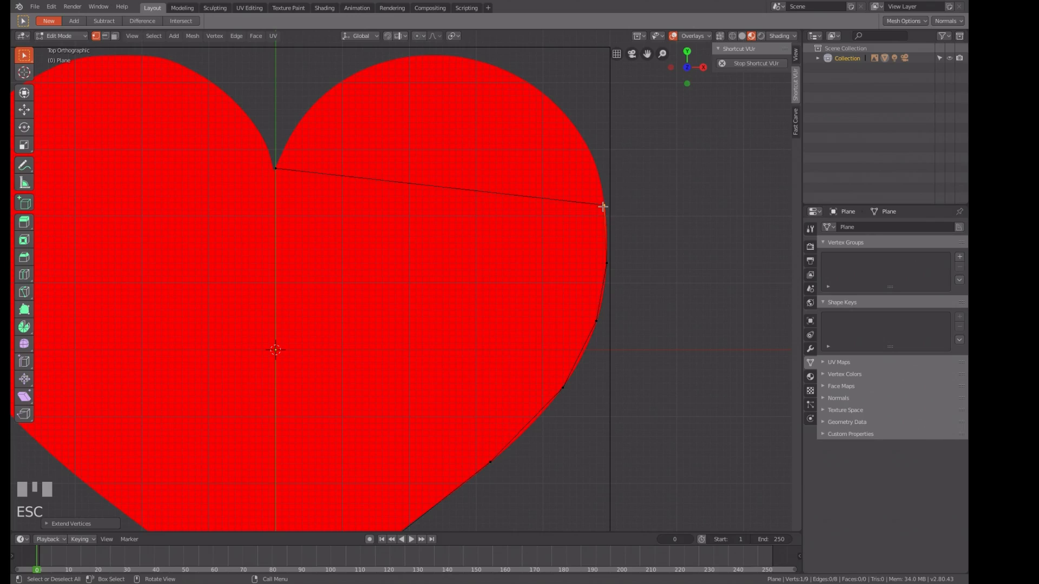
key("g")
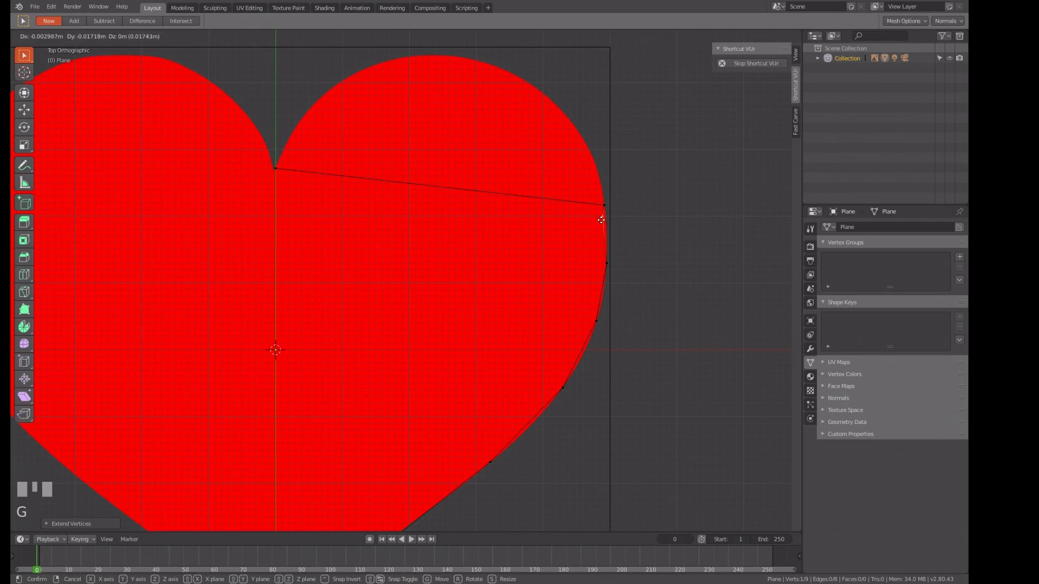
key("Escape")
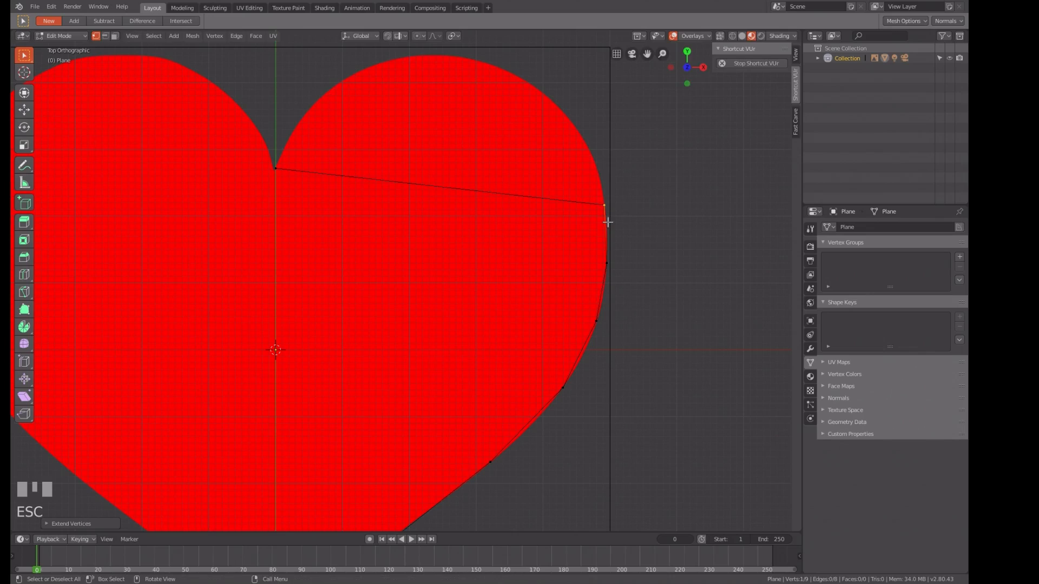
- Select all vertices of the outline and remove the double vertices
key("a")
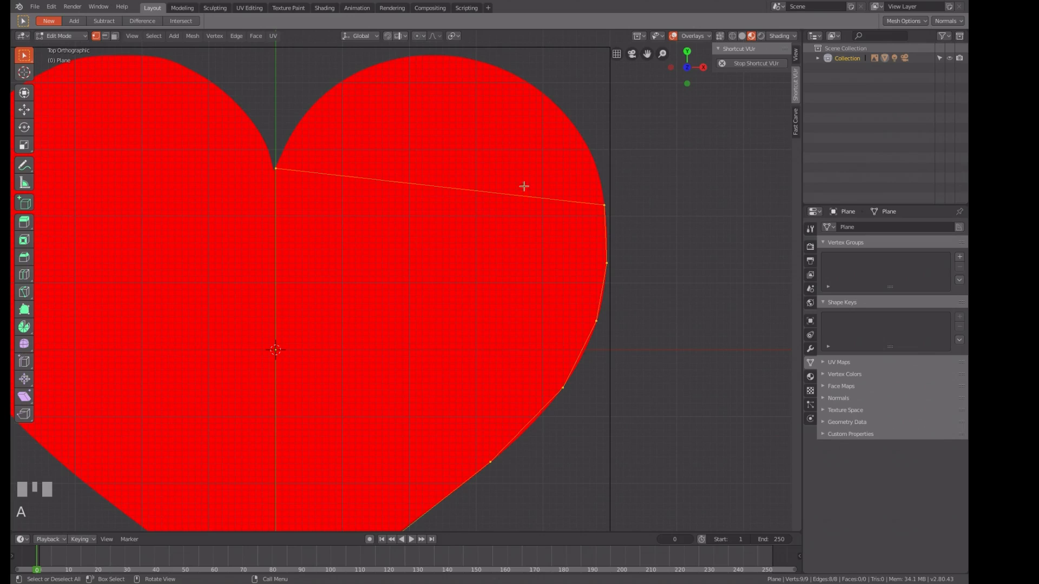
left_click(214, 36)
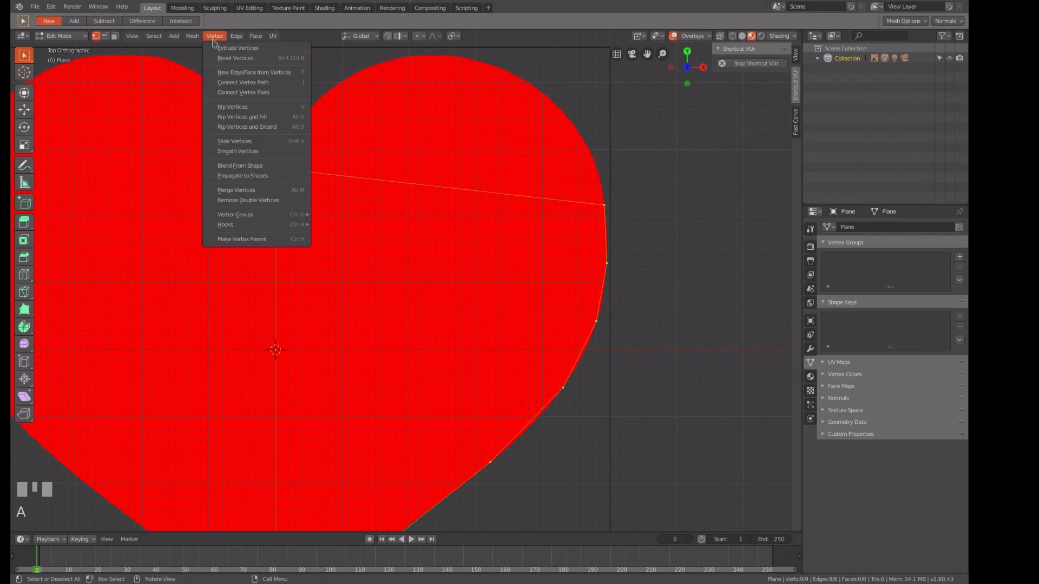
left_click(227, 200)
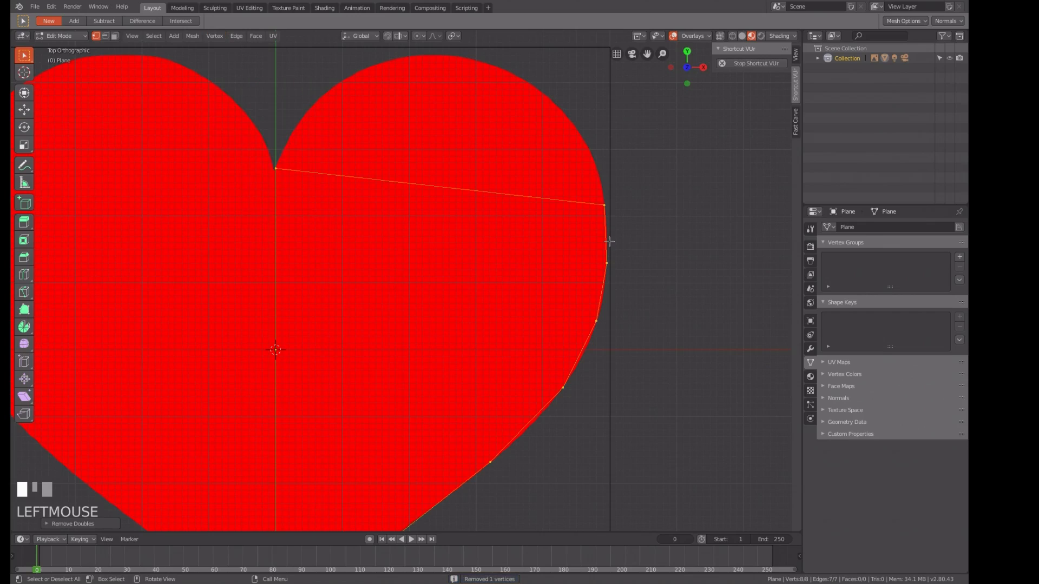
- Extend an extra vertex from the outline's end vertex on the right side and place it about 0.03 m below on the edge
key("alt+a")
left_click(603, 204)
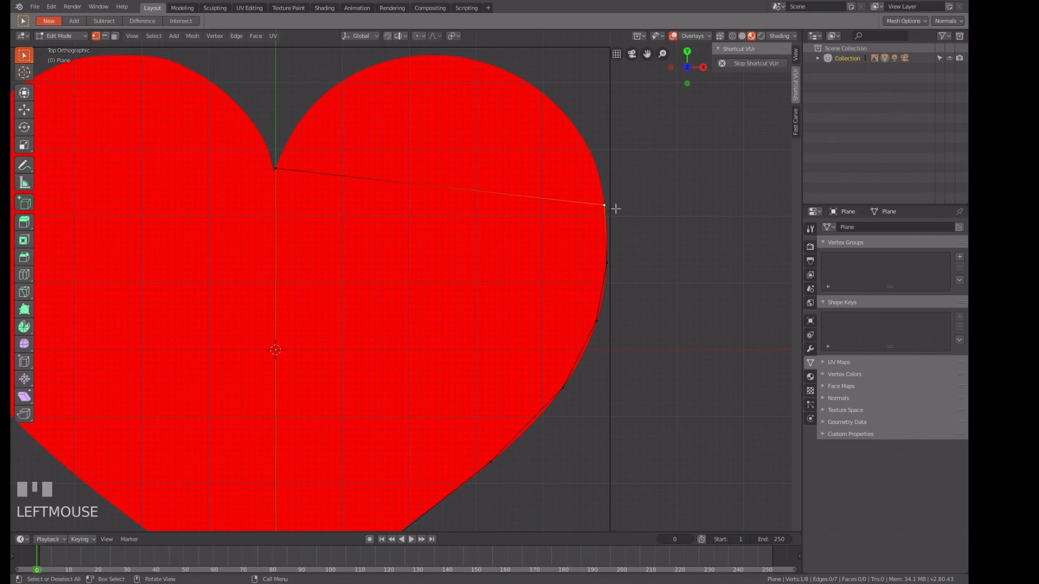
key("alt+d")
key("Escape")
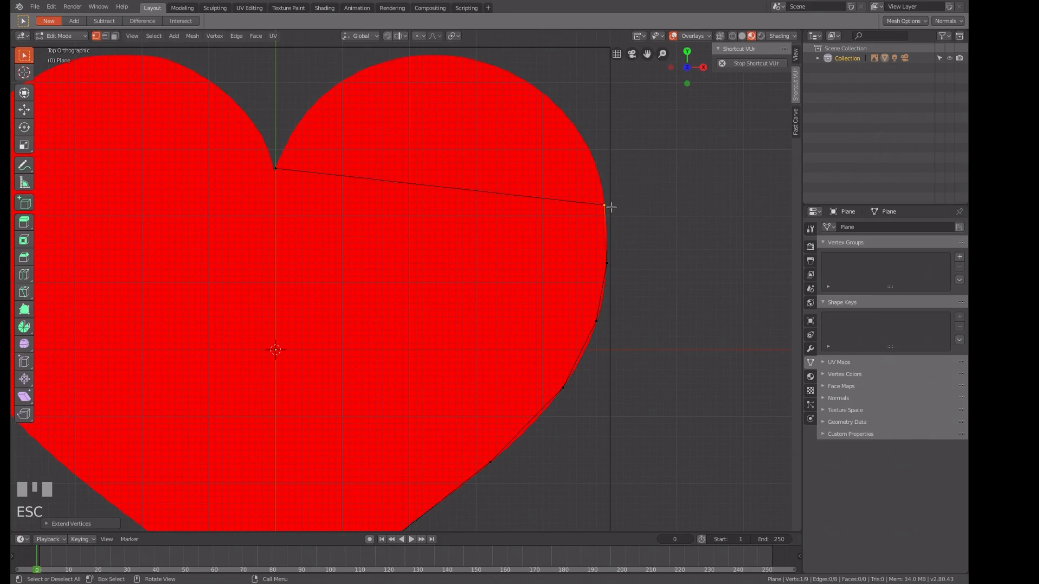
key("g")
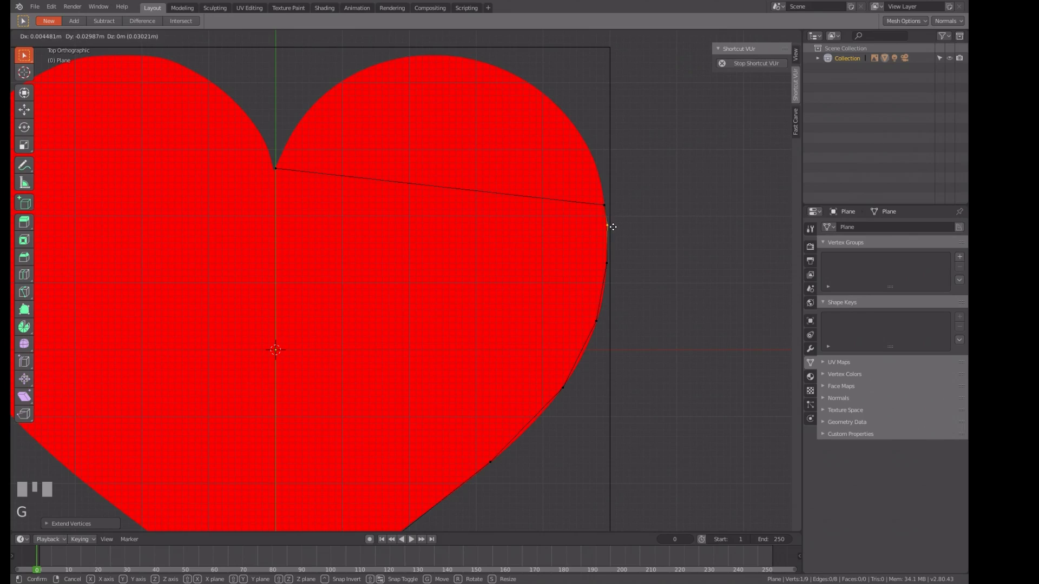
left_click(609, 224)
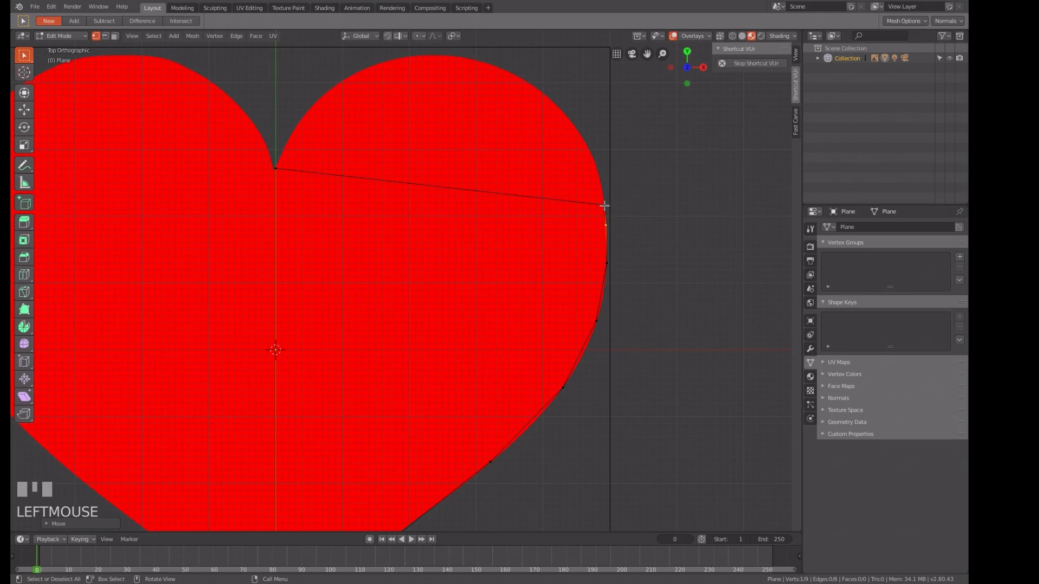
- Move the end vertex about 0.06 m up the heart's edge and extend another vertex about 0.1 m along the upper right curve
left_click(605, 205)
key("g")
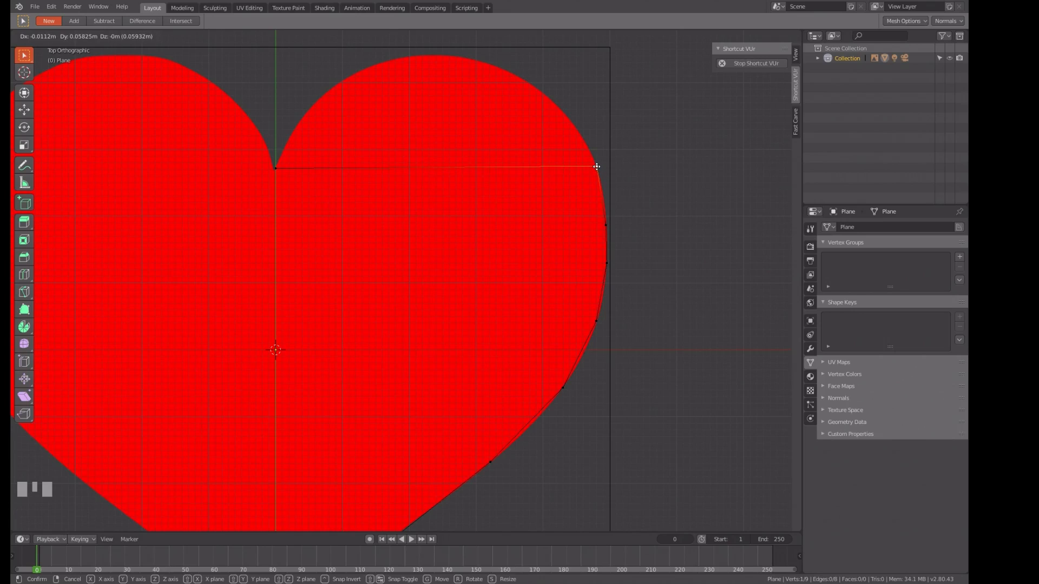
left_click(597, 166)
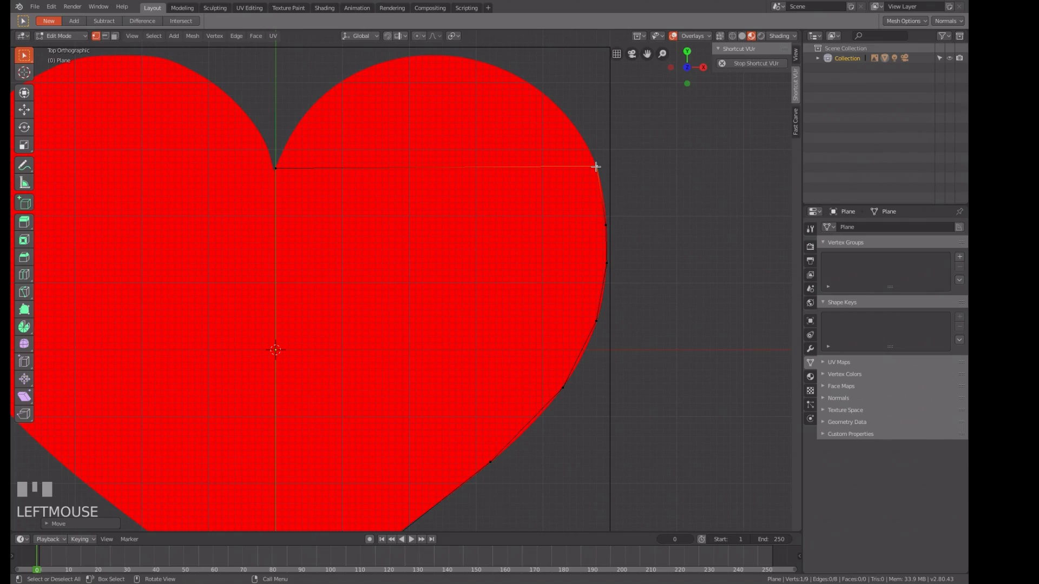
key("alt+d")
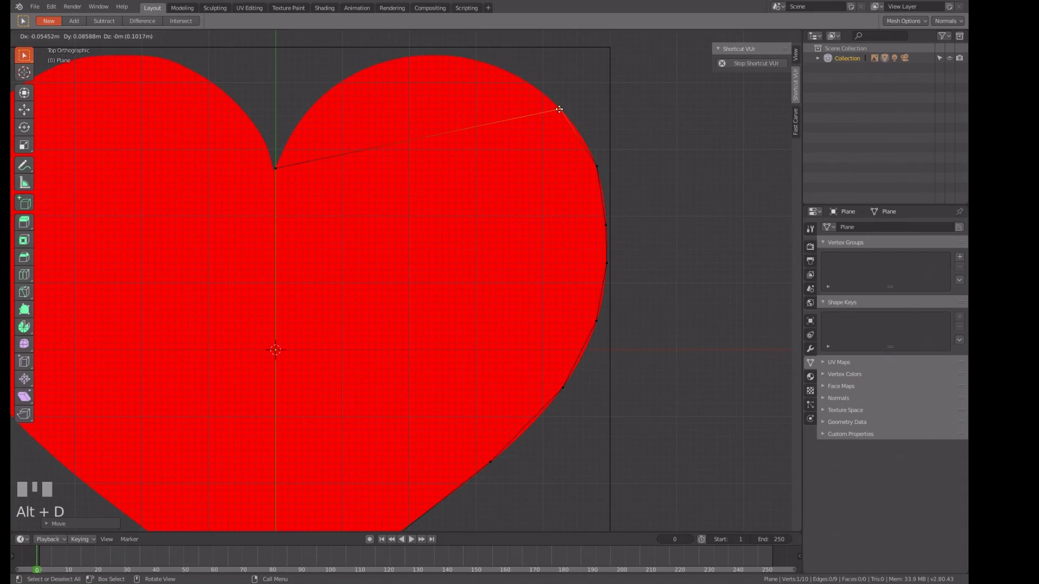
left_click(558, 109)
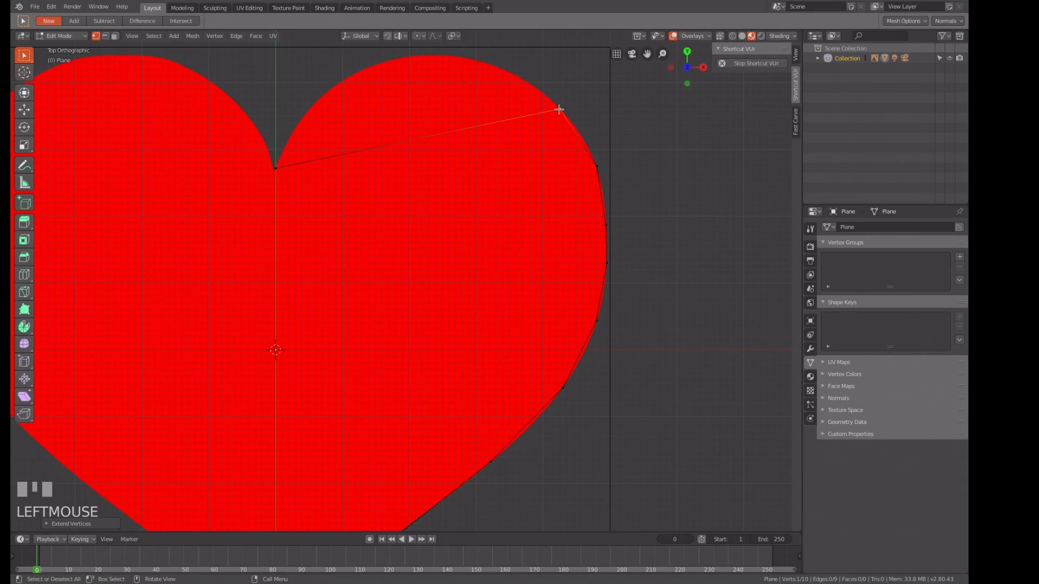
- Extend an extra vertex from the end vertex on the upper right curve and place it slightly below on the heart's edge
key("alt+d")
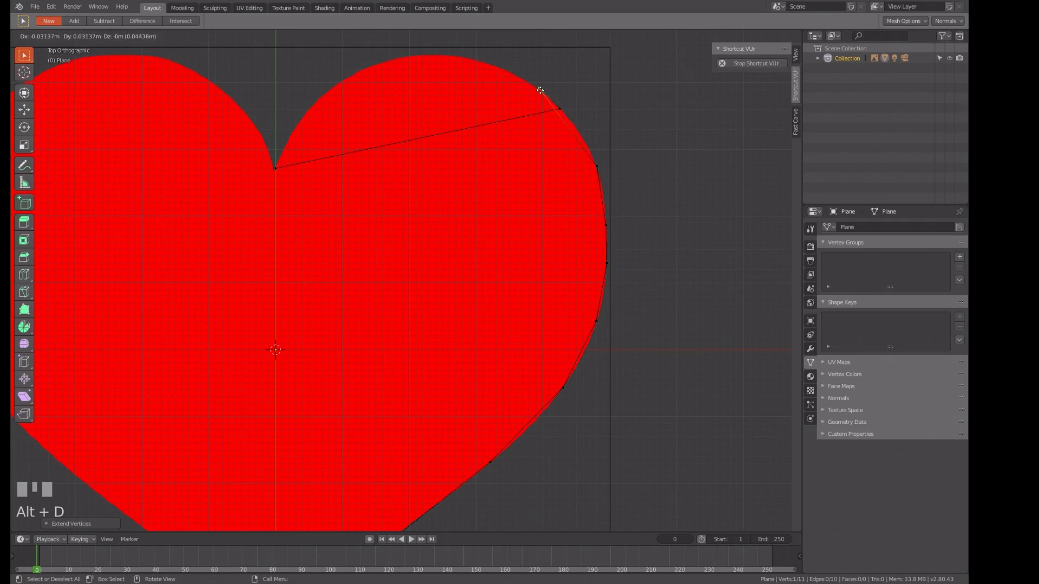
key("Escape")
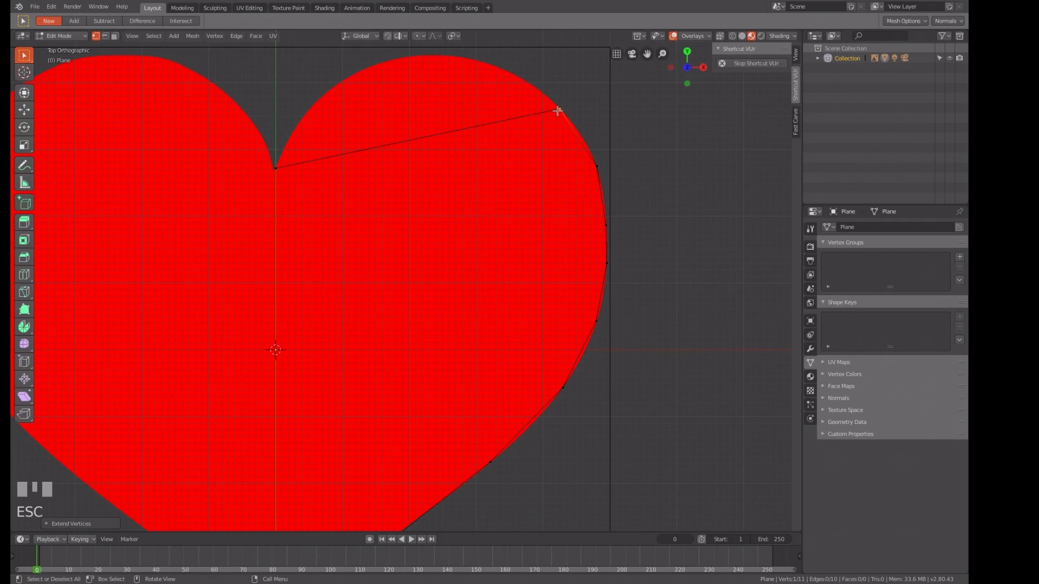
key("g")
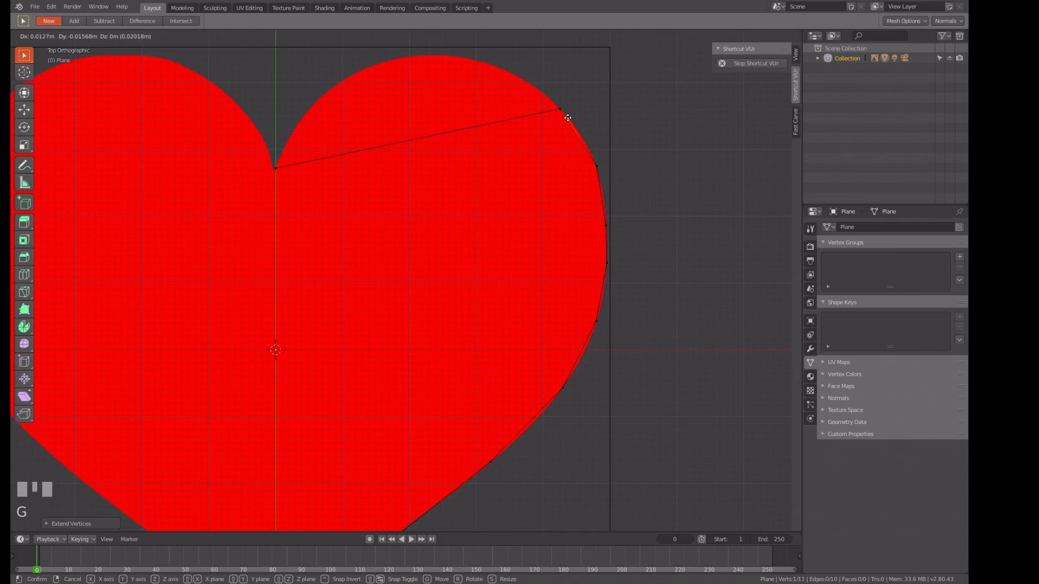
left_click(563, 115)
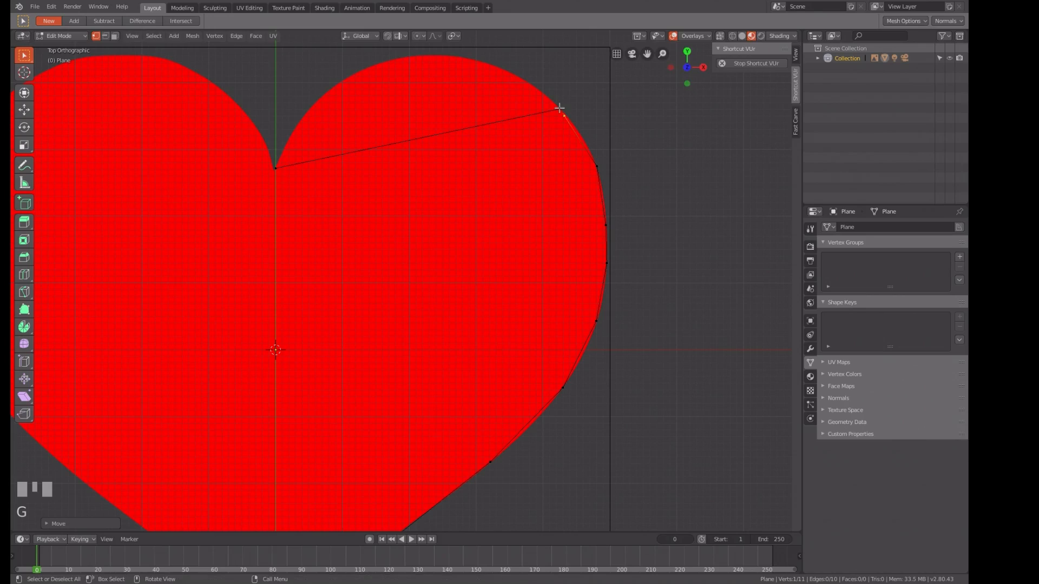
- Move the end vertex further up the heart's upper right edge and shift the neighbouring vertex slightly up onto the edge
left_click_drag(559, 108, 566, 95)
left_click(562, 109)
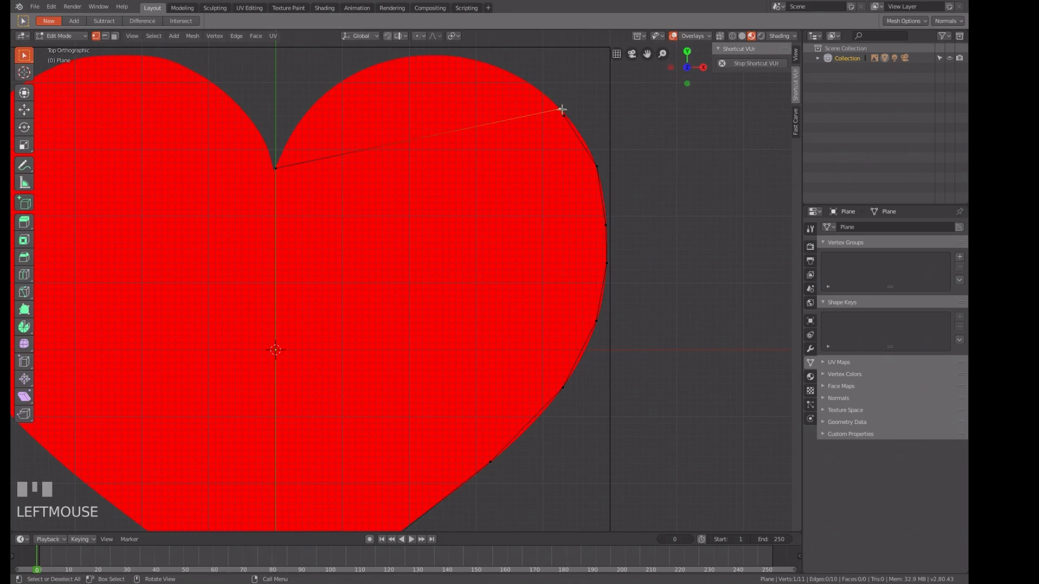
key("g")
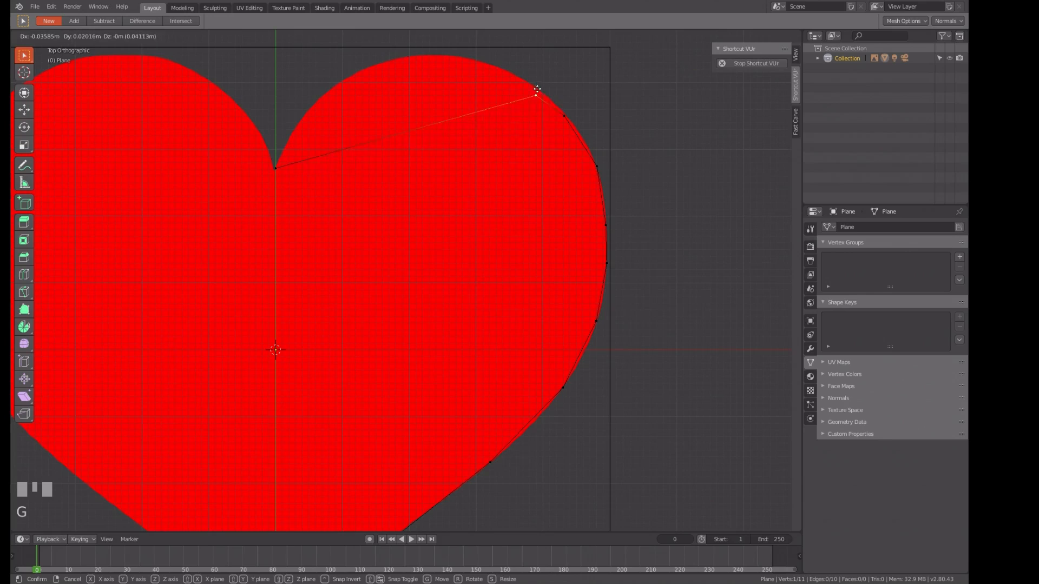
left_click(532, 79)
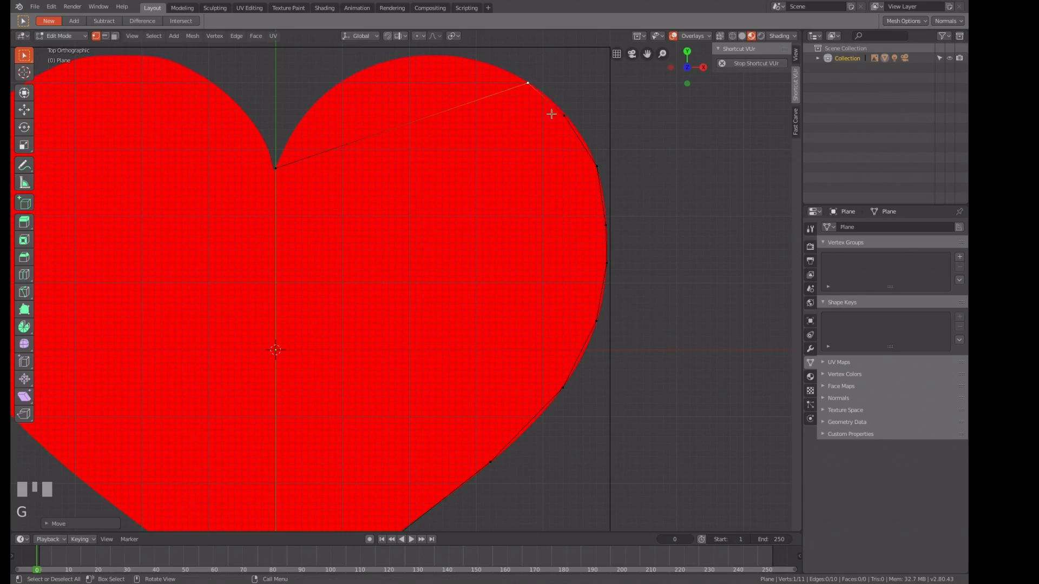
key("g")
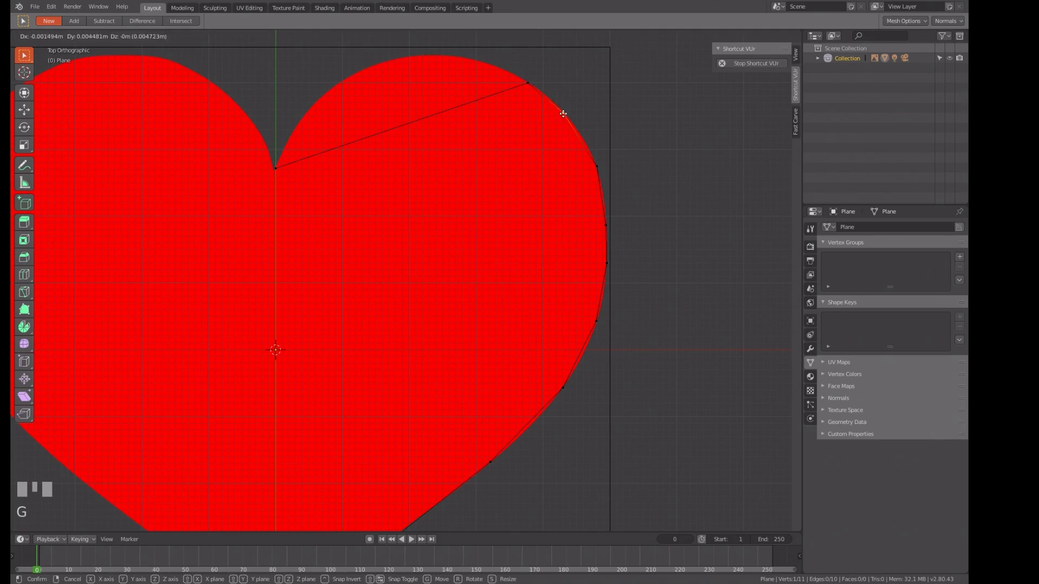
left_click(558, 107)
left_click(527, 83)
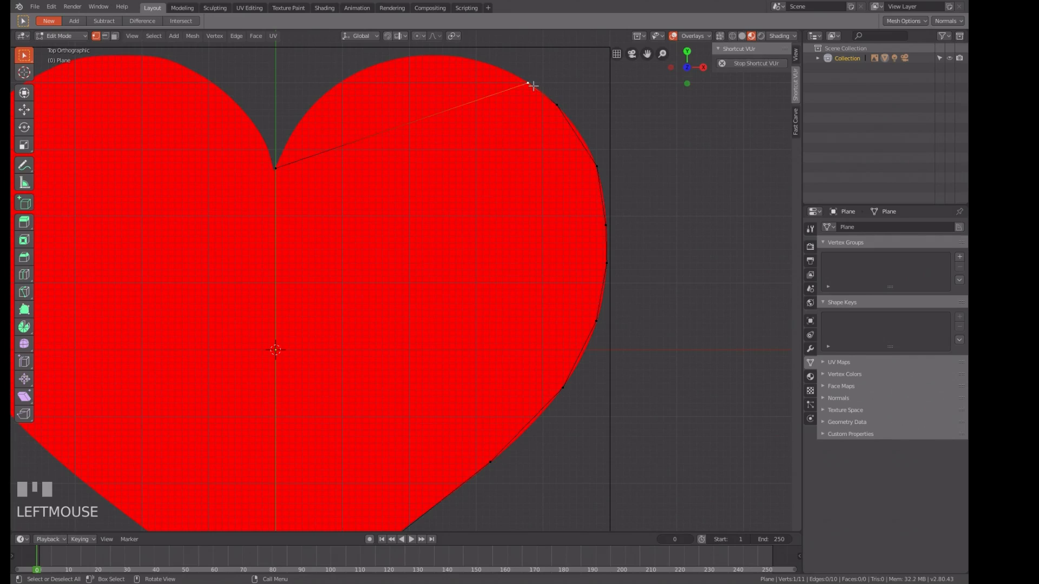
key("alt+d")
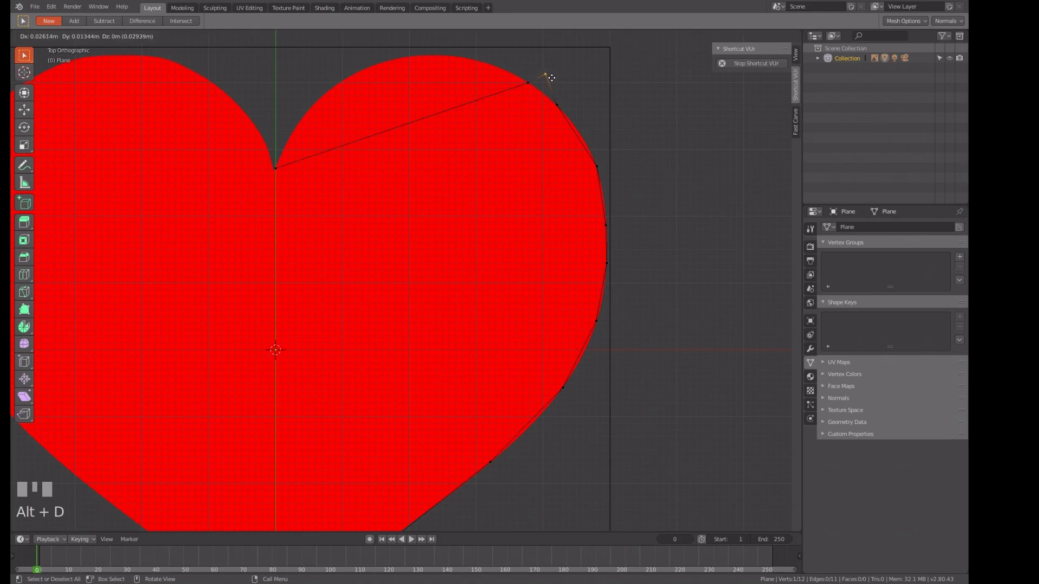
key("Escape")
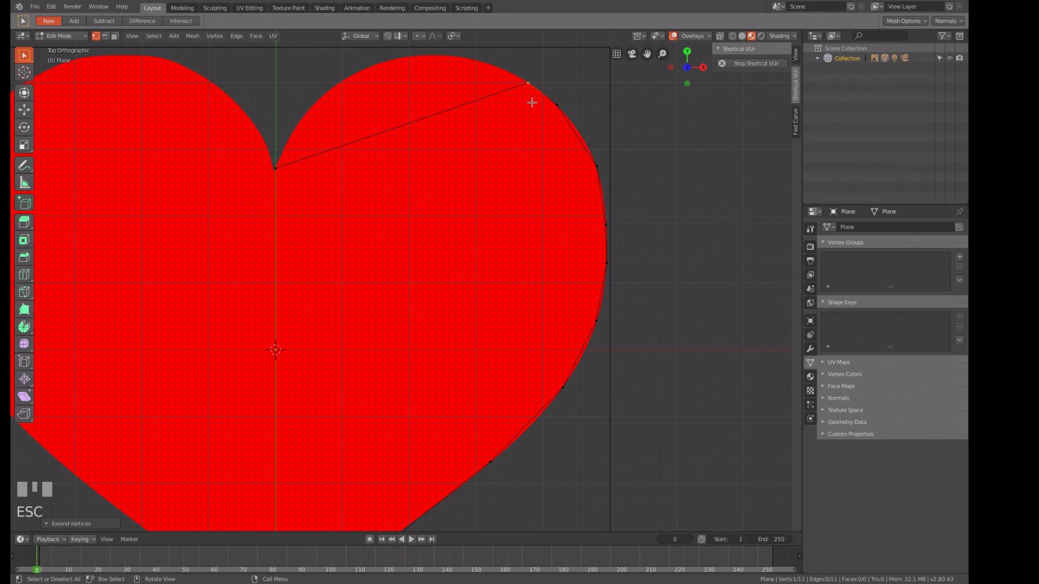
key("ctrl+z")
- Extend an extra vertex from the end vertex on the upper right curve and place it about 0.02 m below along the edge
key("alt+d")
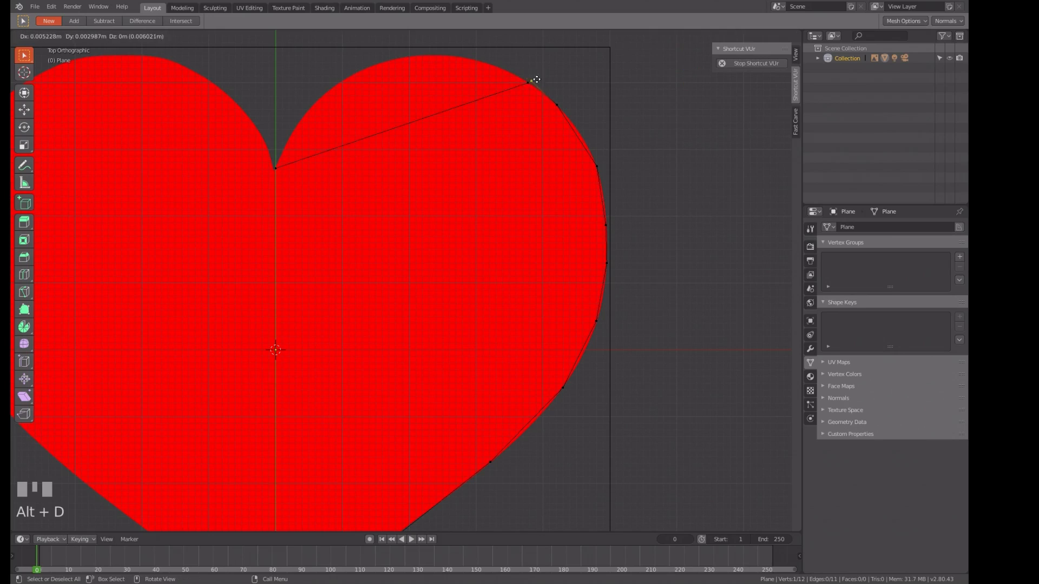
key("Escape")
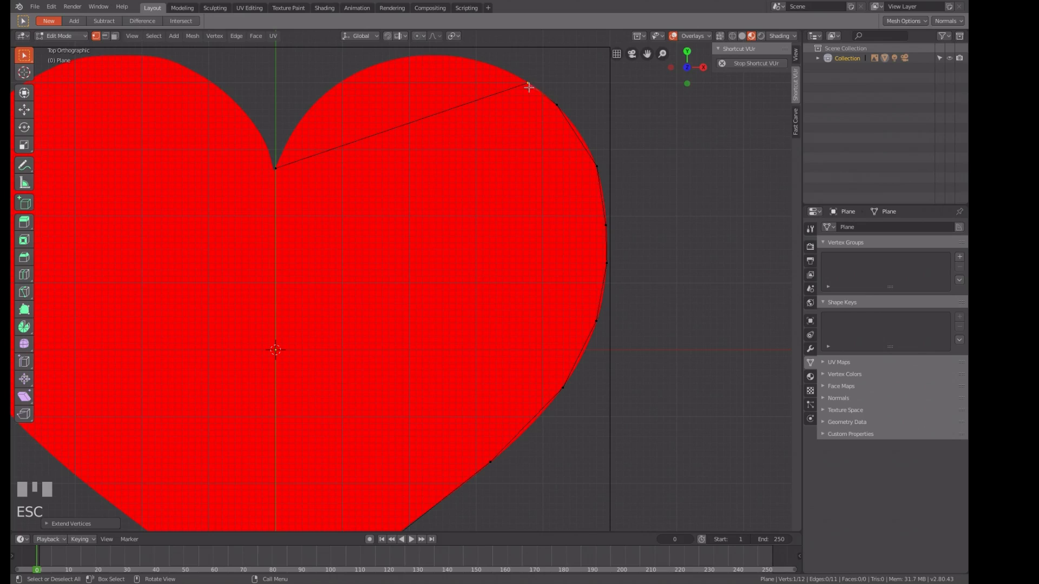
left_click(523, 83)
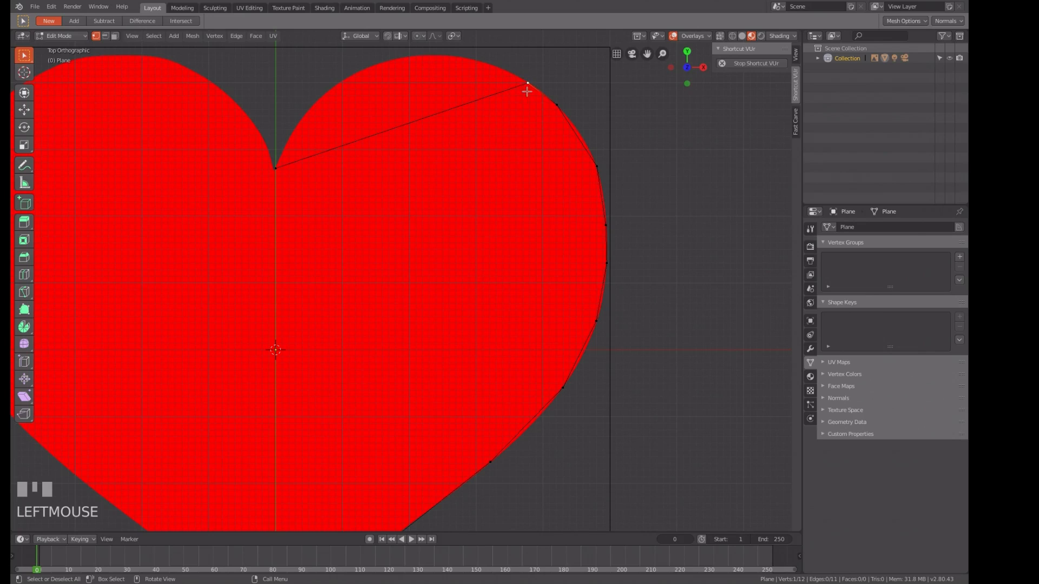
key("alt+a")
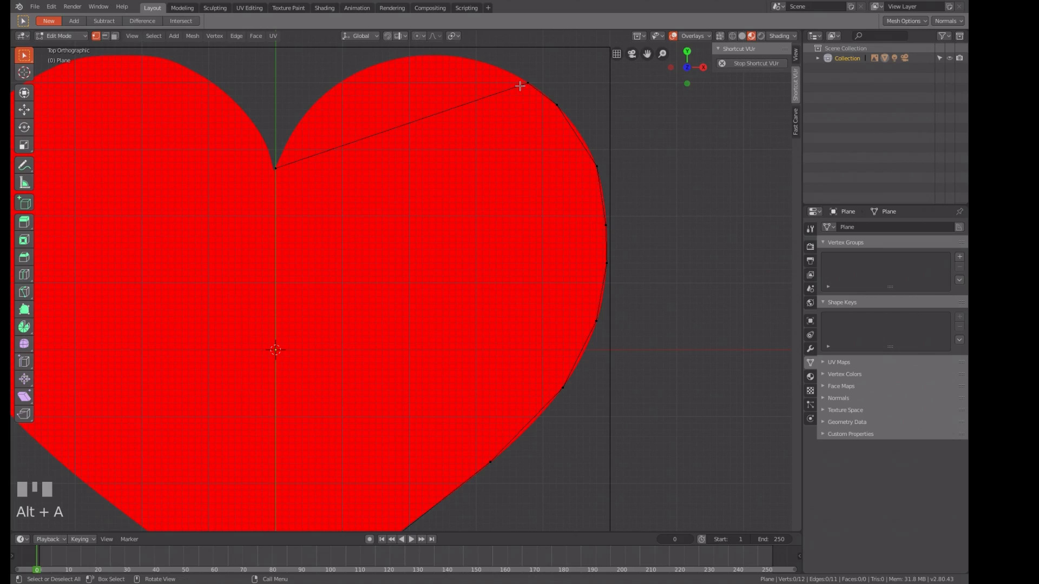
left_click(523, 85)
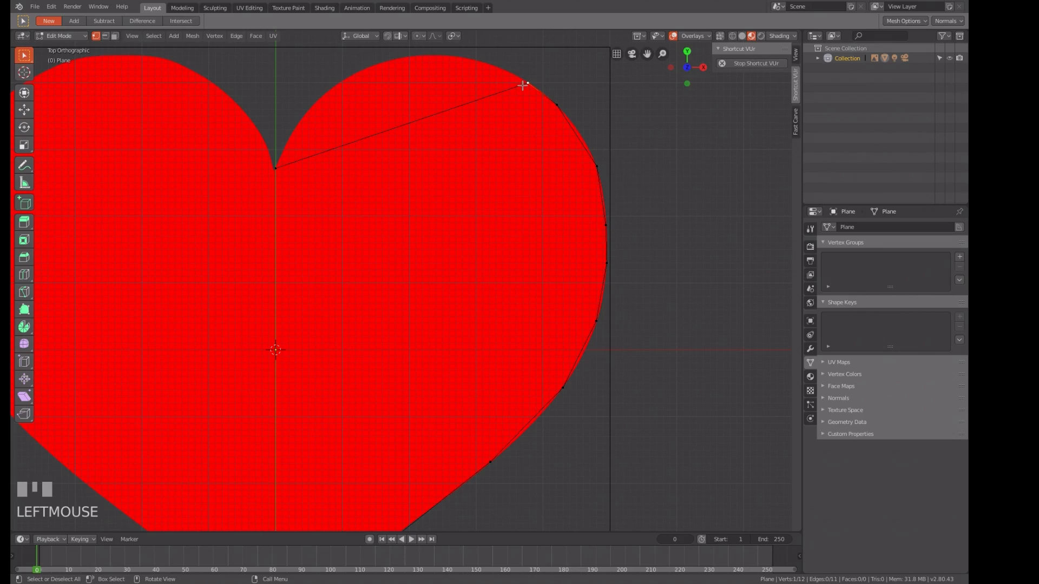
key("g")
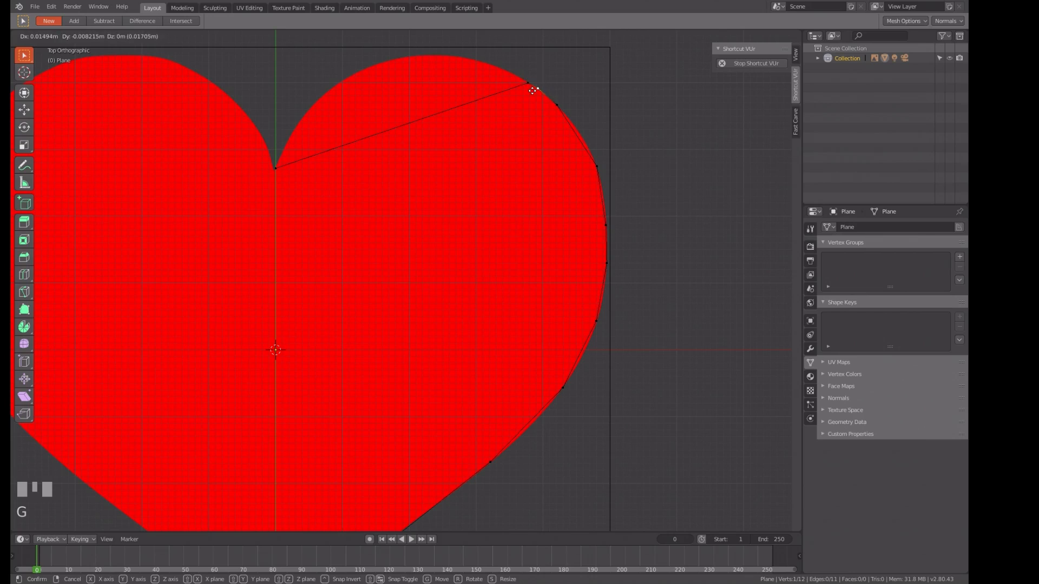
left_click(532, 90)
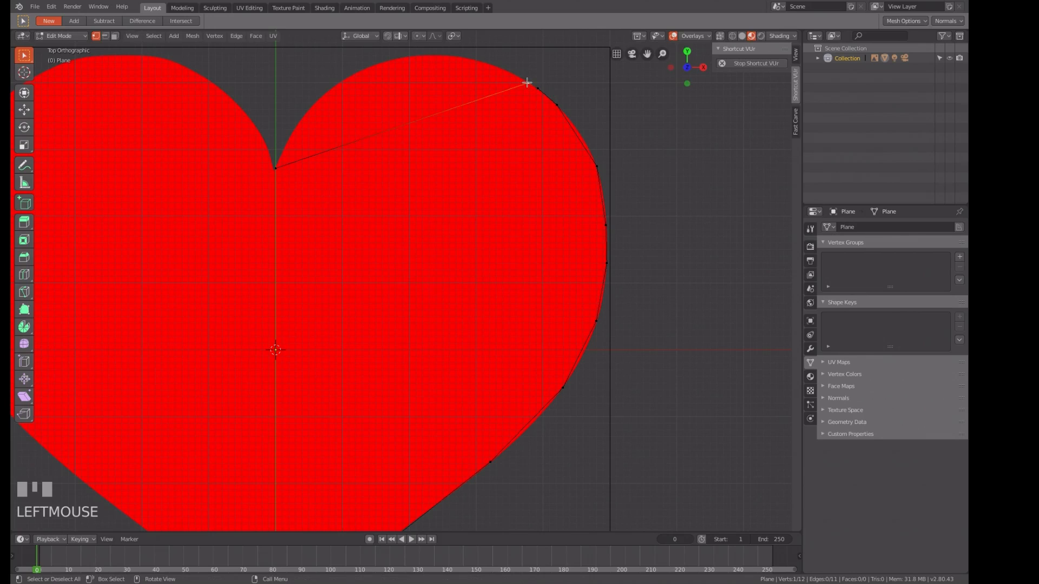
- Move the end vertex about 0.08 m along the curve toward the lobe's top and the vertex behind it about 0.05 m the same way
key("g")
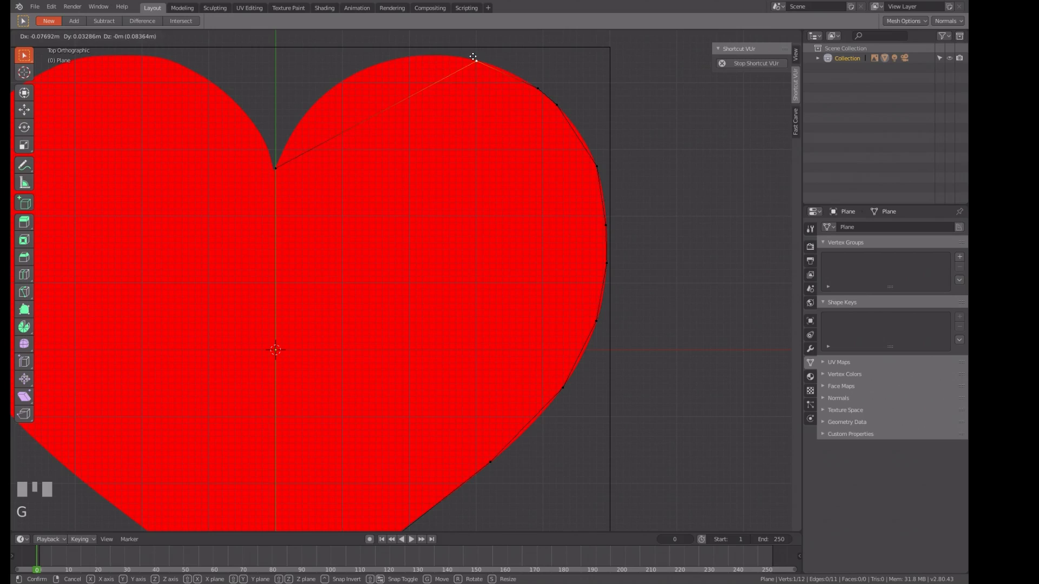
left_click(473, 56)
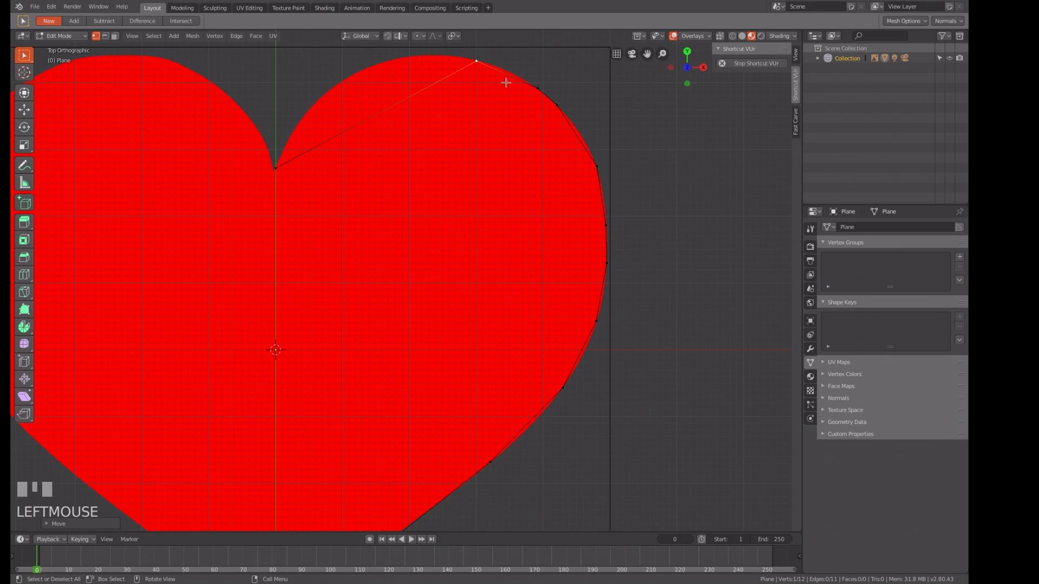
left_click(534, 86)
key("g")
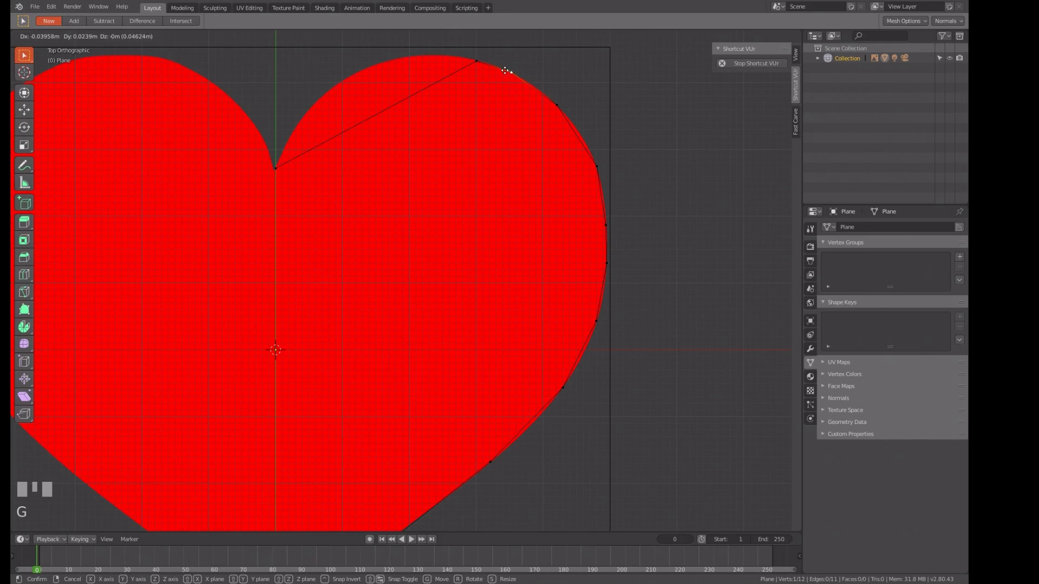
left_click(506, 70)
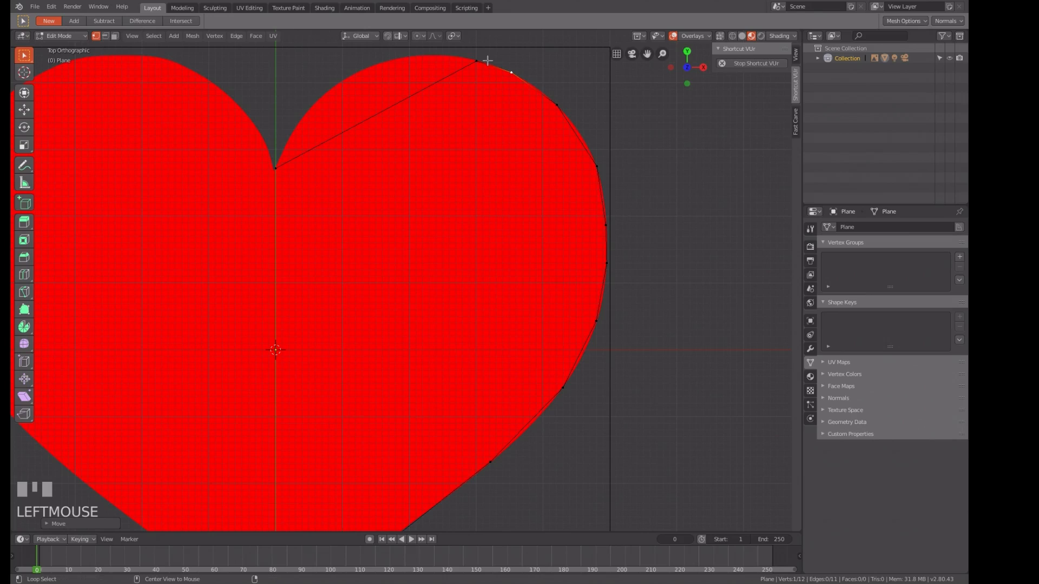
- Try to extend an extra vertex in place from the outline's end vertex near the top of the right lobe
key("alt+a")
key("alt+d")
key("b")
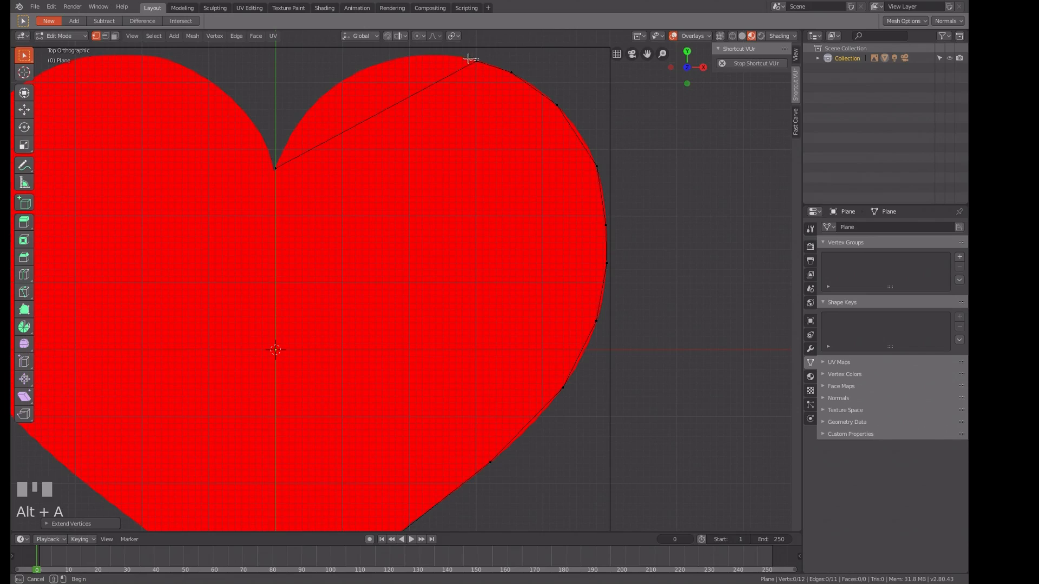
left_click_drag(469, 58, 476, 67)
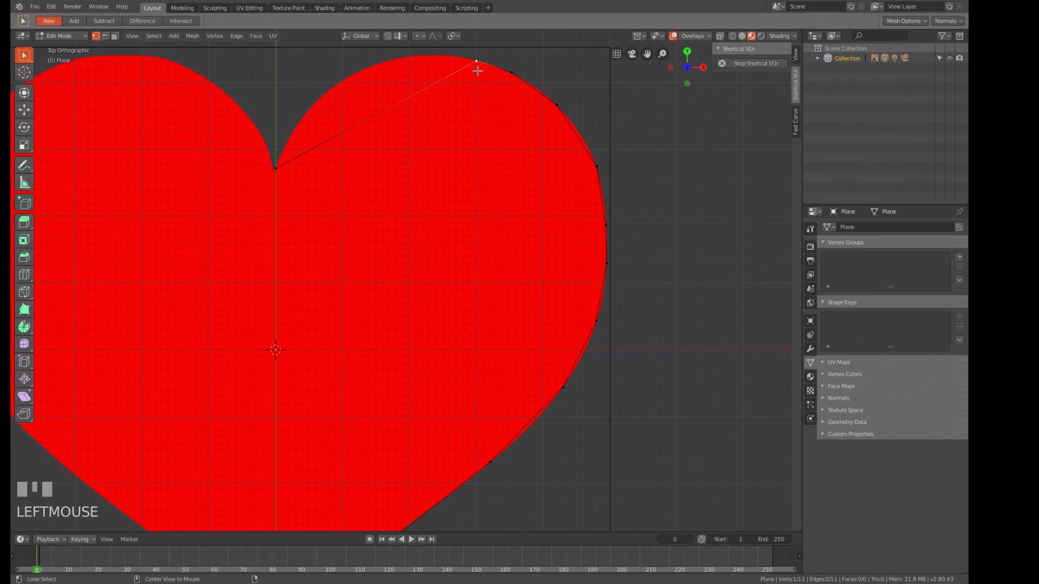
key("alt+d")
key("Escape")
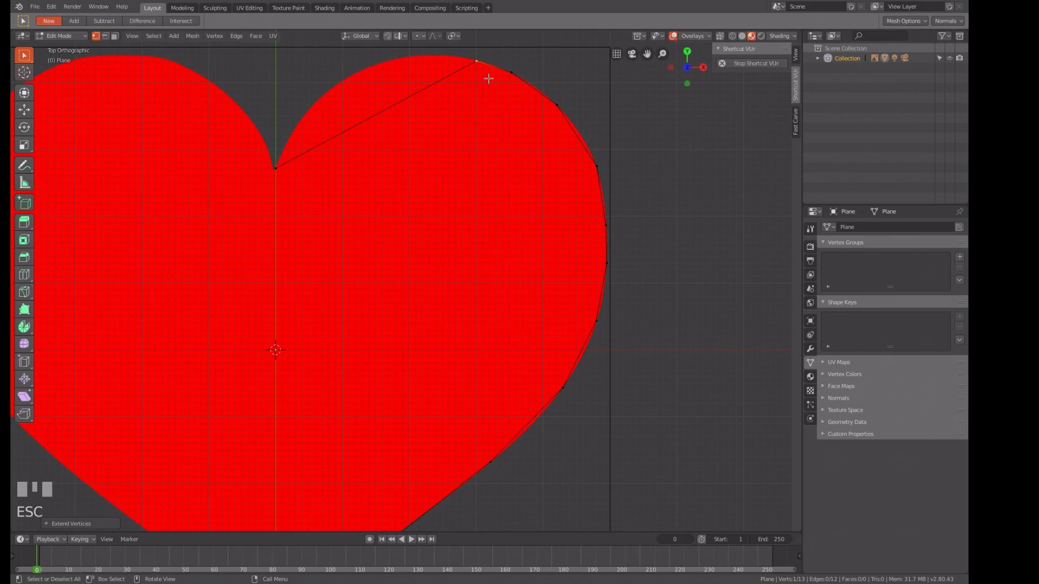
key("s")
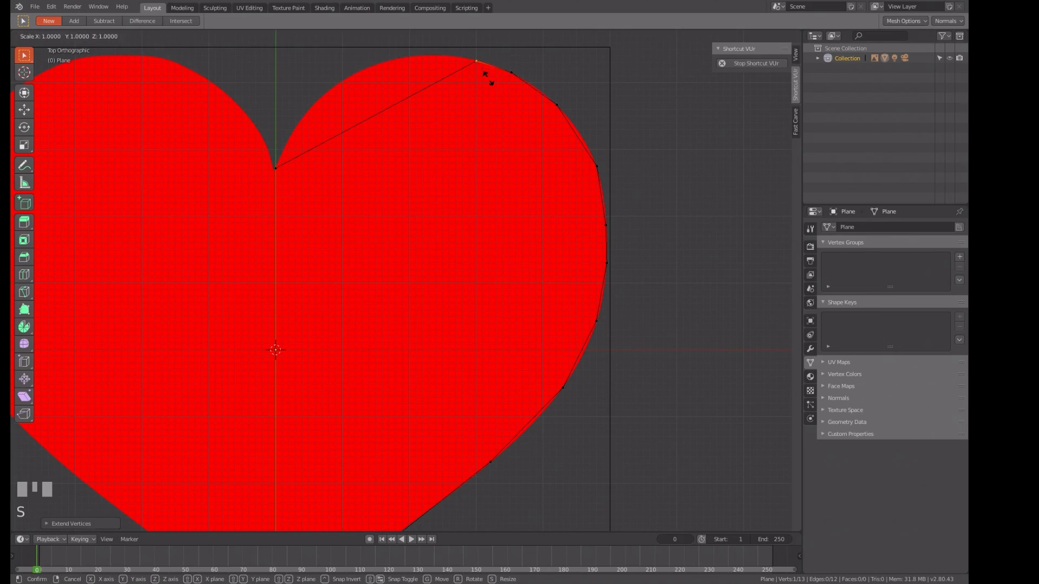
key("Escape")
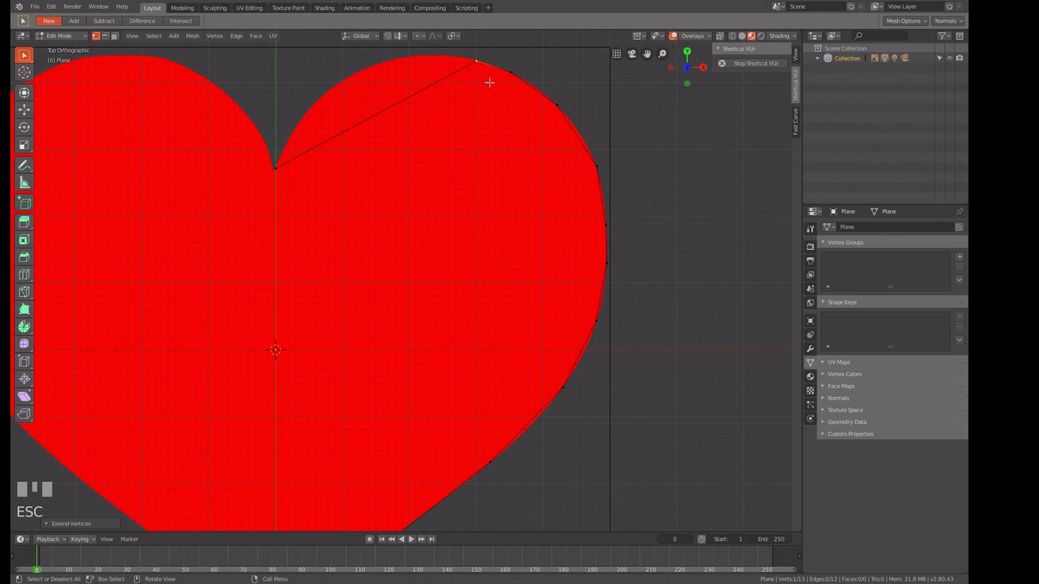
- Remove the double vertices from the whole outline and clear the selection
key("a")
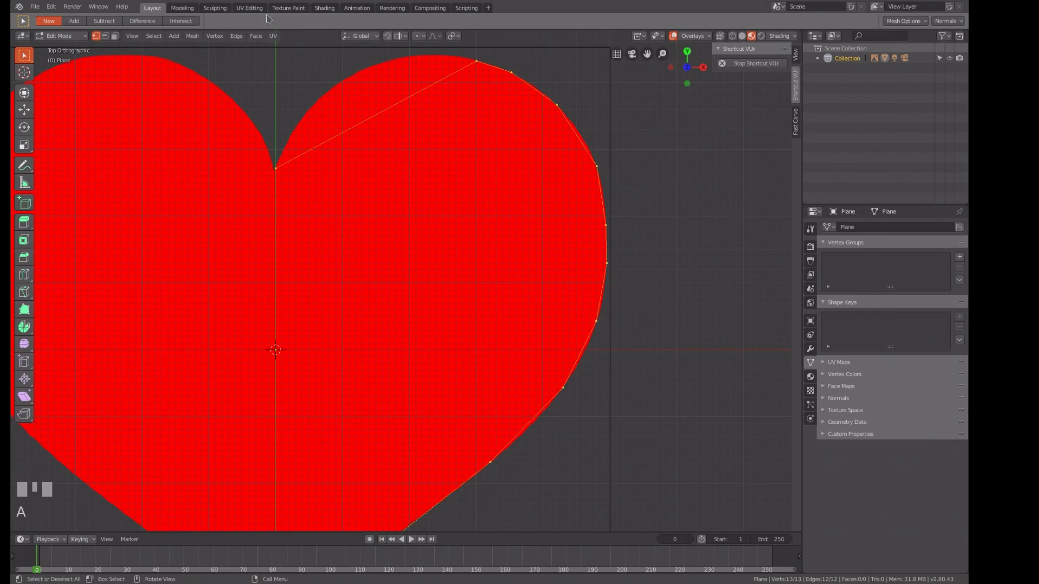
left_click(219, 37)
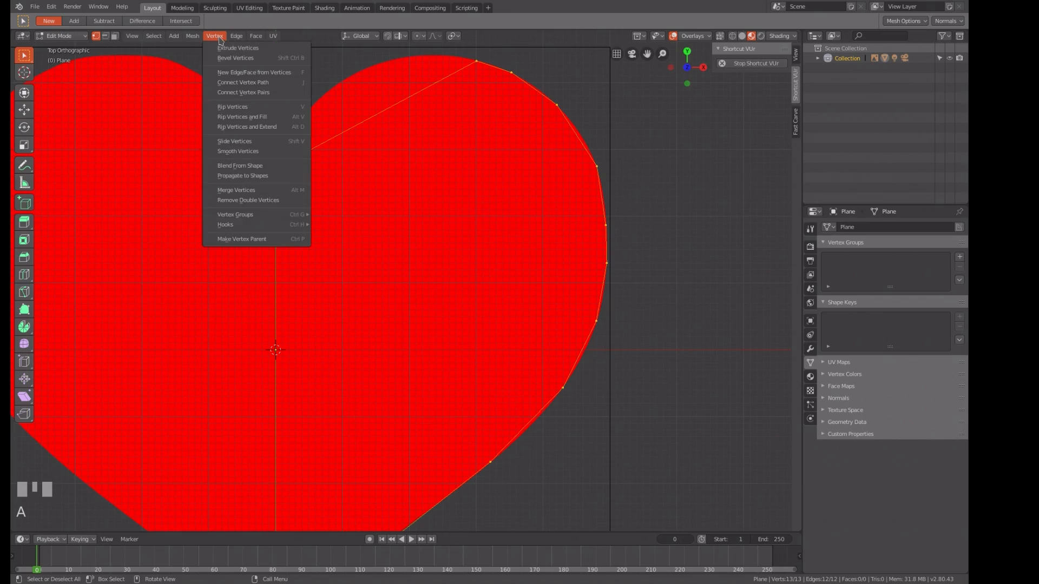
left_click(229, 202)
key("alt+a")
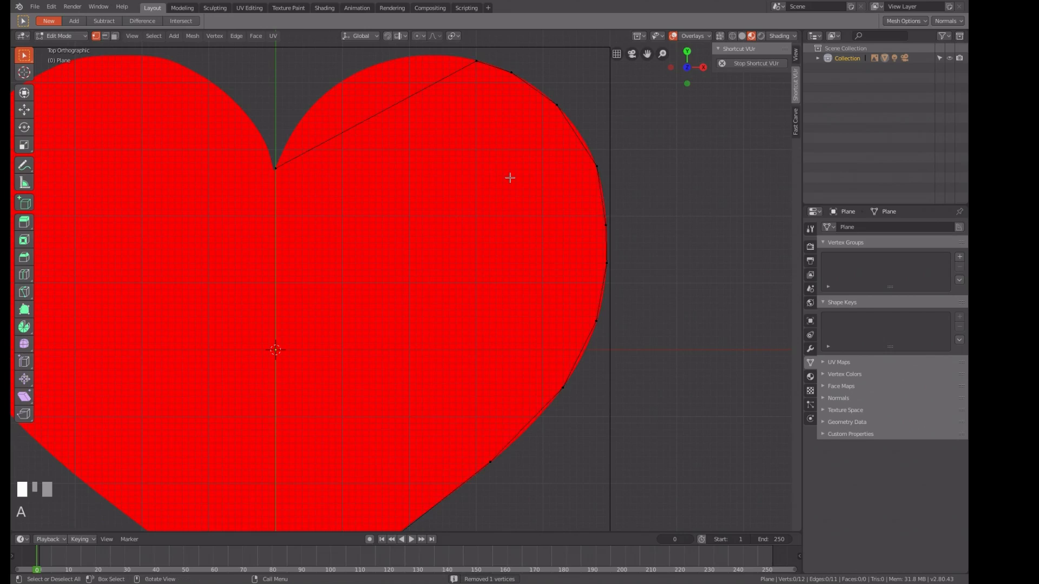
- Move the outline's end vertex about 0.002 m straight up onto the edge of the right lobe
left_click(476, 61)
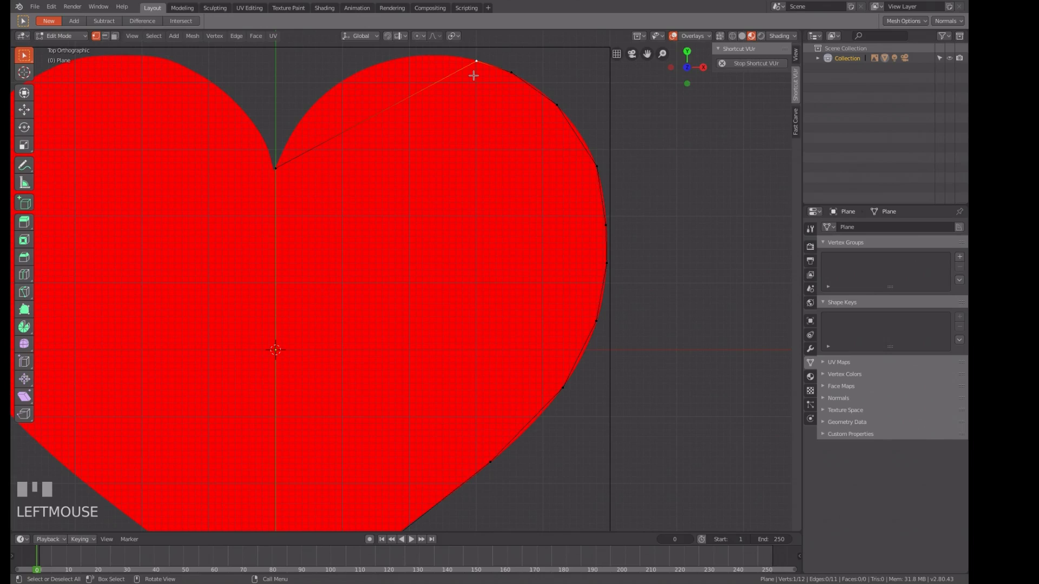
key("g")
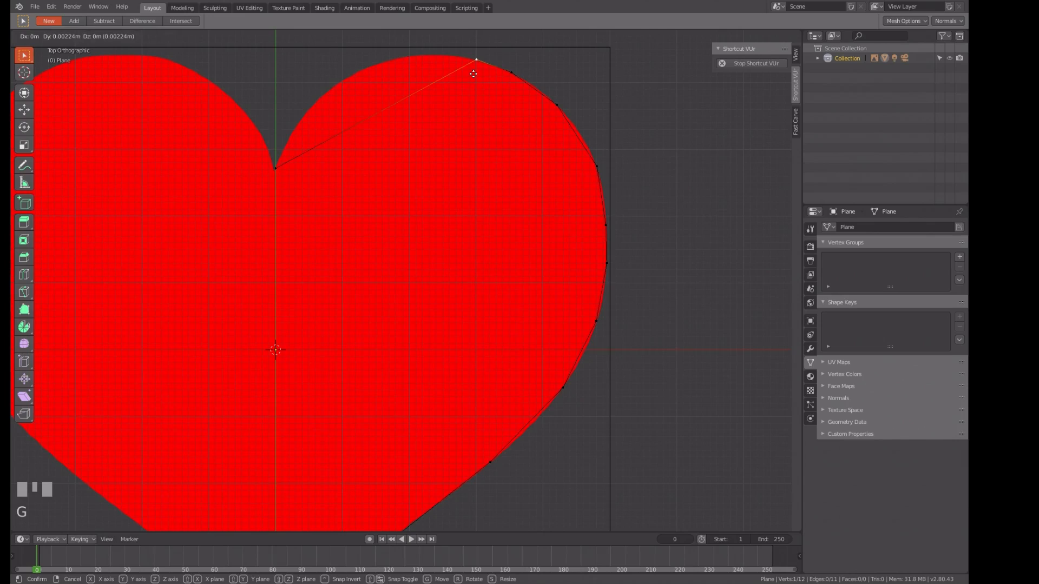
left_click(473, 74)
- Extend an extra vertex in place from the end vertex and move the end vertex about 0.09 m along the right lobe's top edge
key("alt+a")
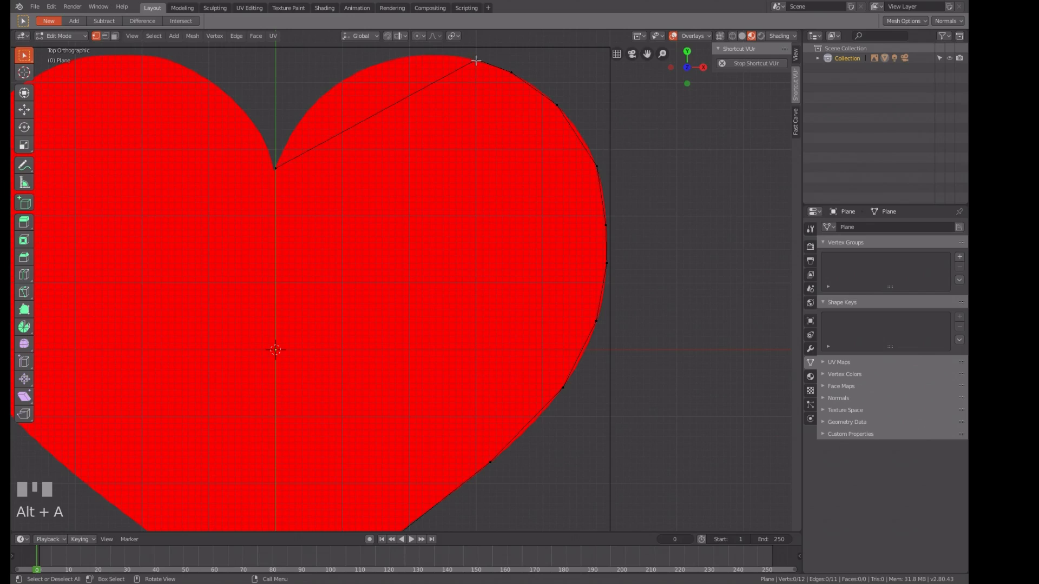
left_click(476, 60)
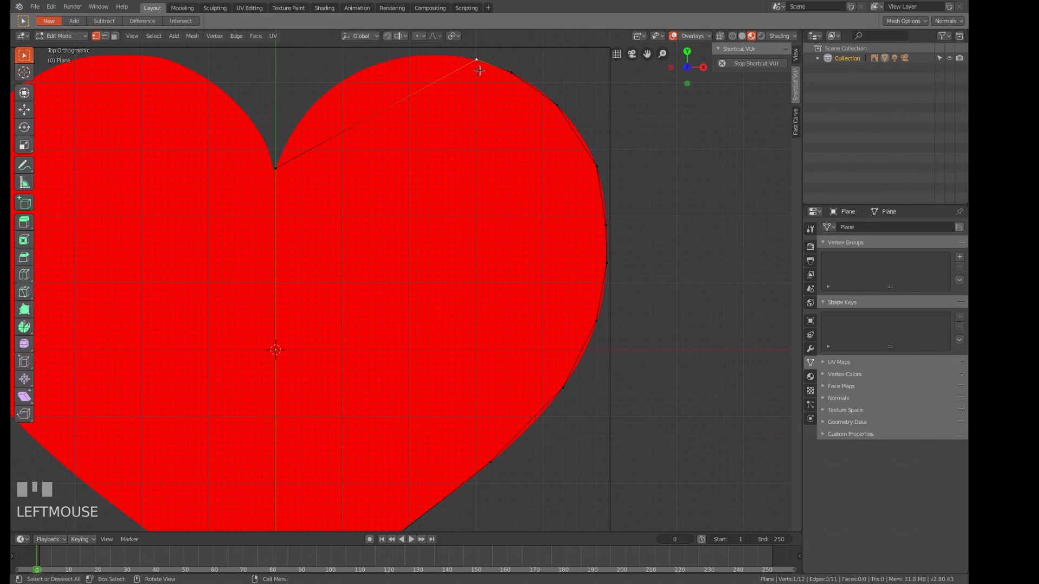
key("alt+d")
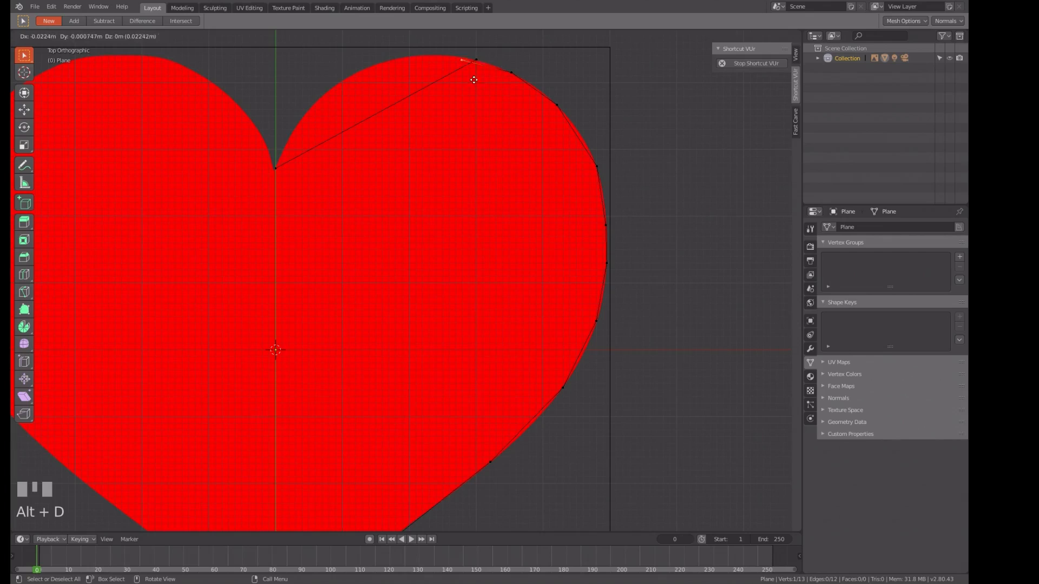
key("Escape")
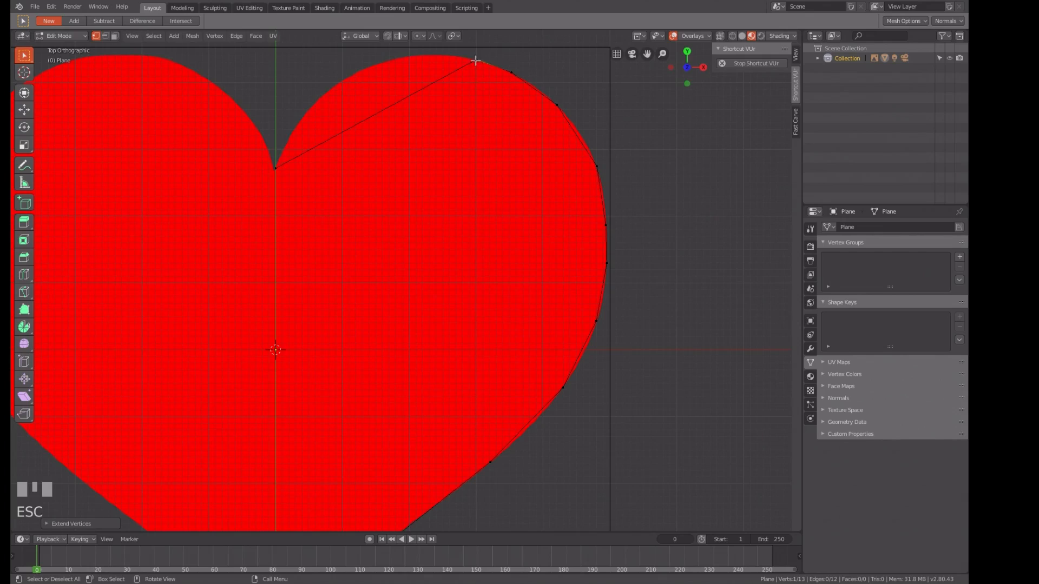
left_click(472, 59)
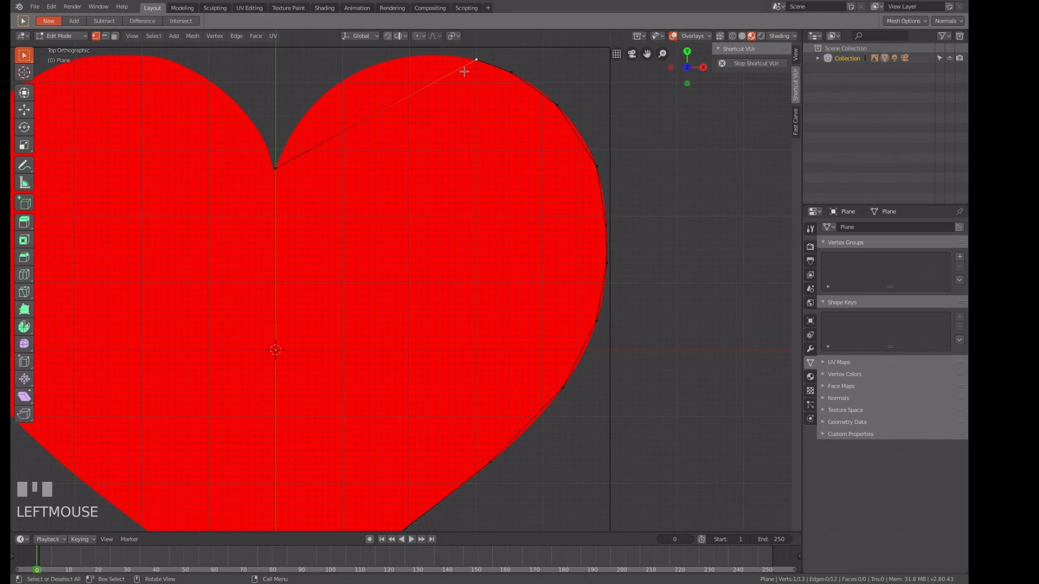
key("g")
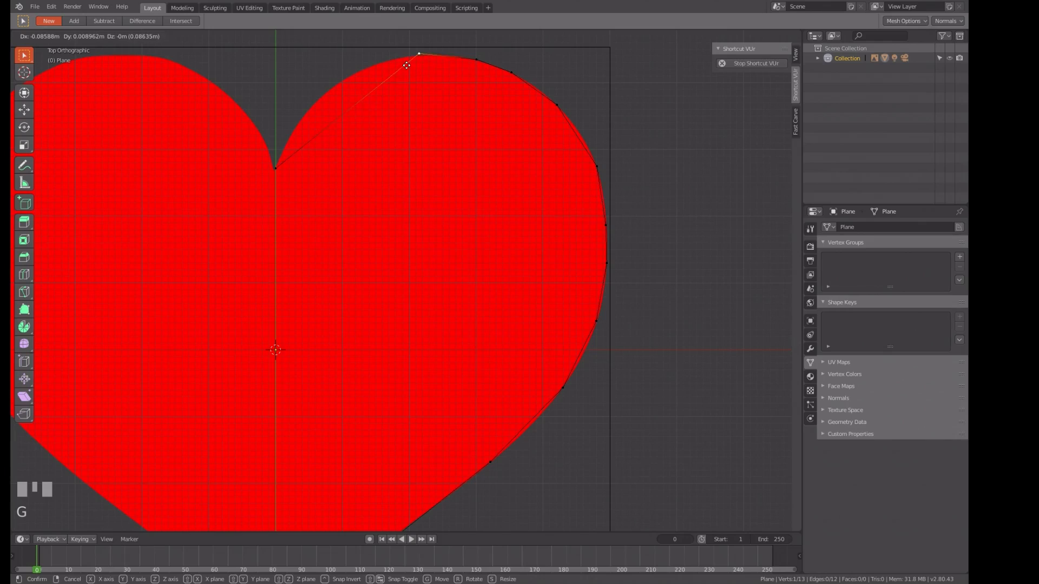
left_click(402, 68)
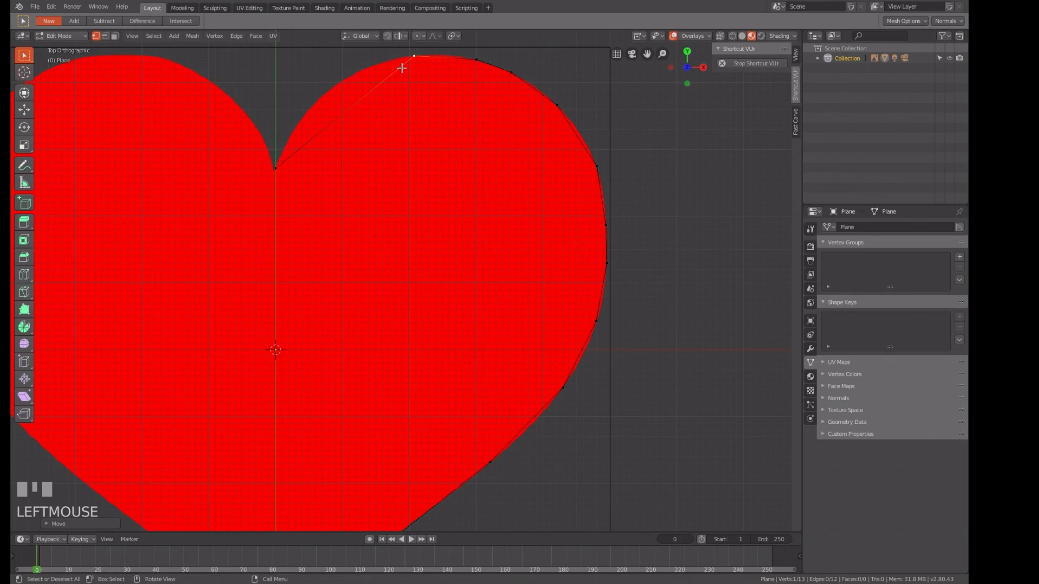
- Extend three vertices from the outline's end vertex along the right lobe's inner edge toward the center notch, about 0.06 to 0.08 m apart
key("alt+d")
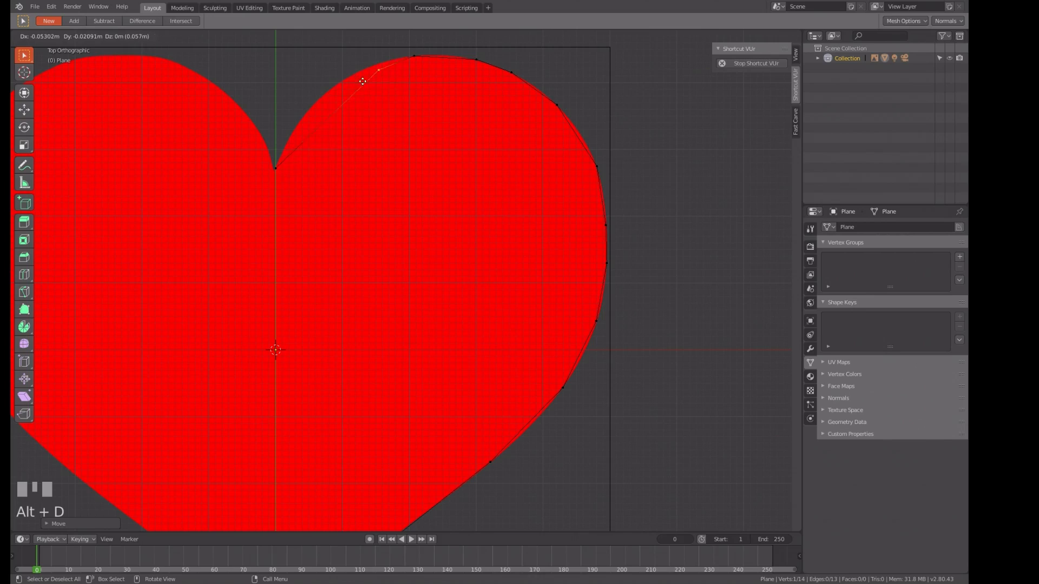
left_click(355, 79)
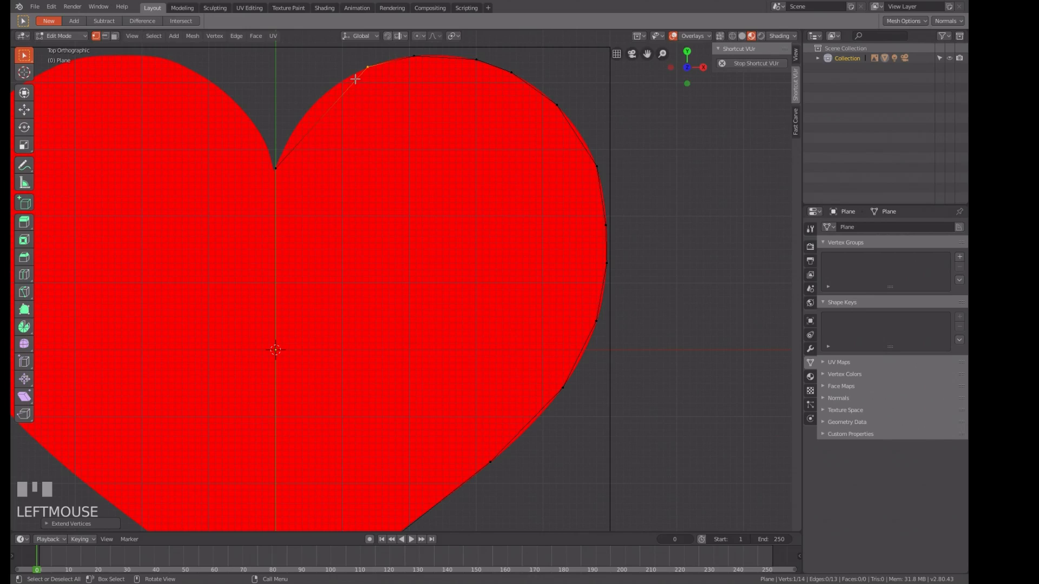
key("alt+d")
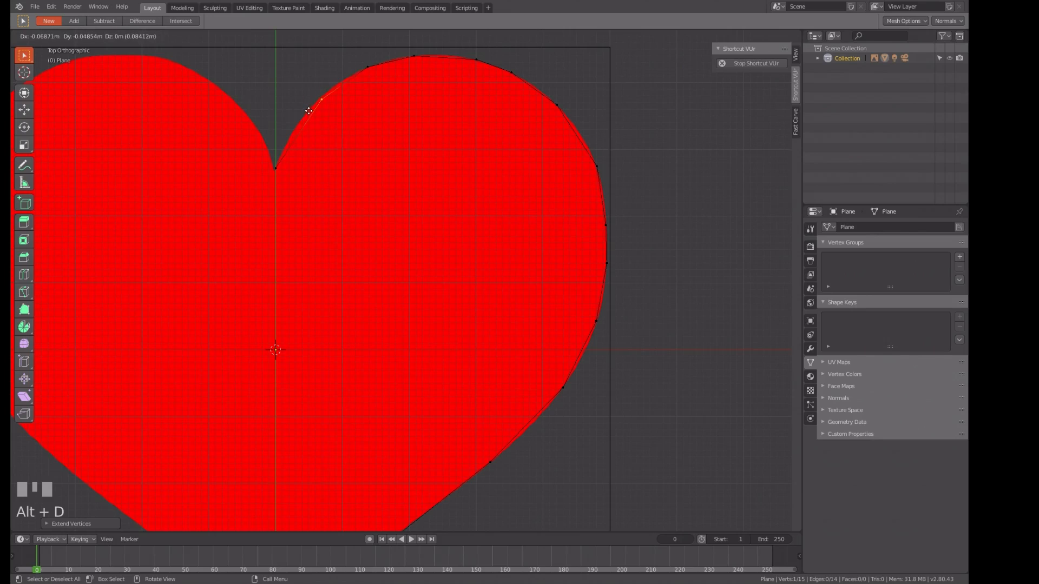
left_click(308, 110)
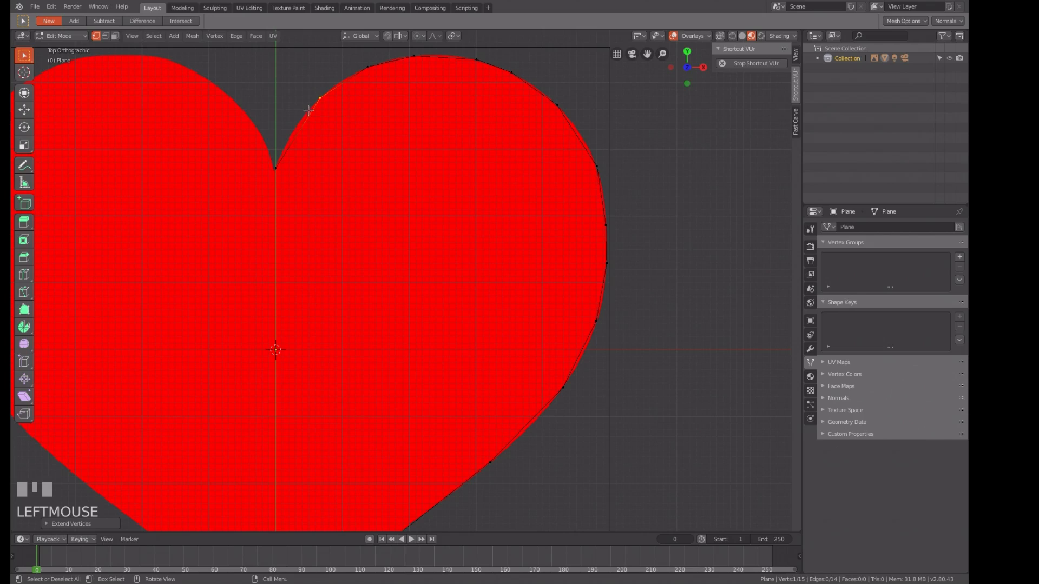
key("alt+d")
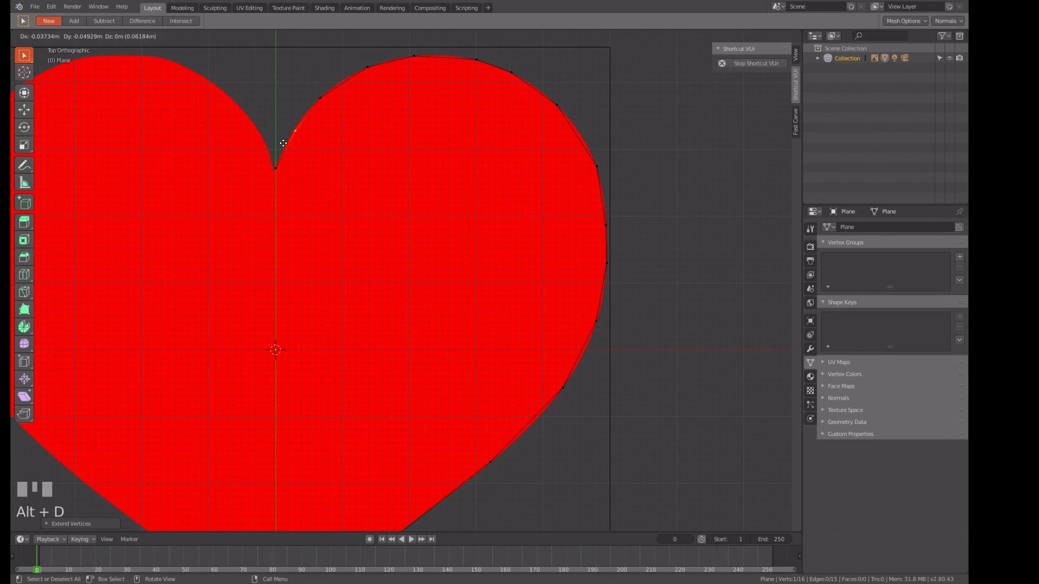
left_click(281, 142)
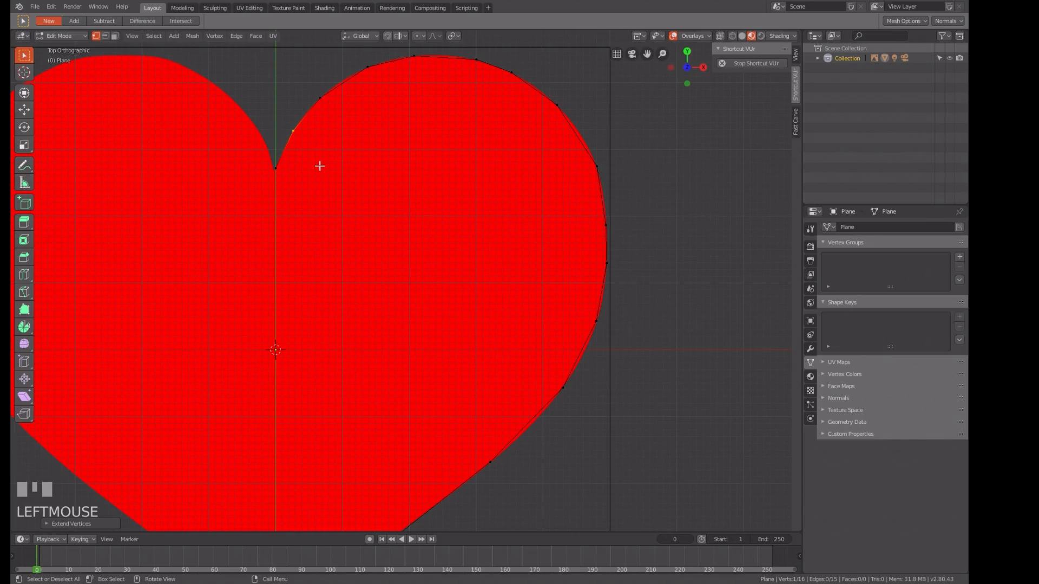
scroll(320, 164, "down", 2)
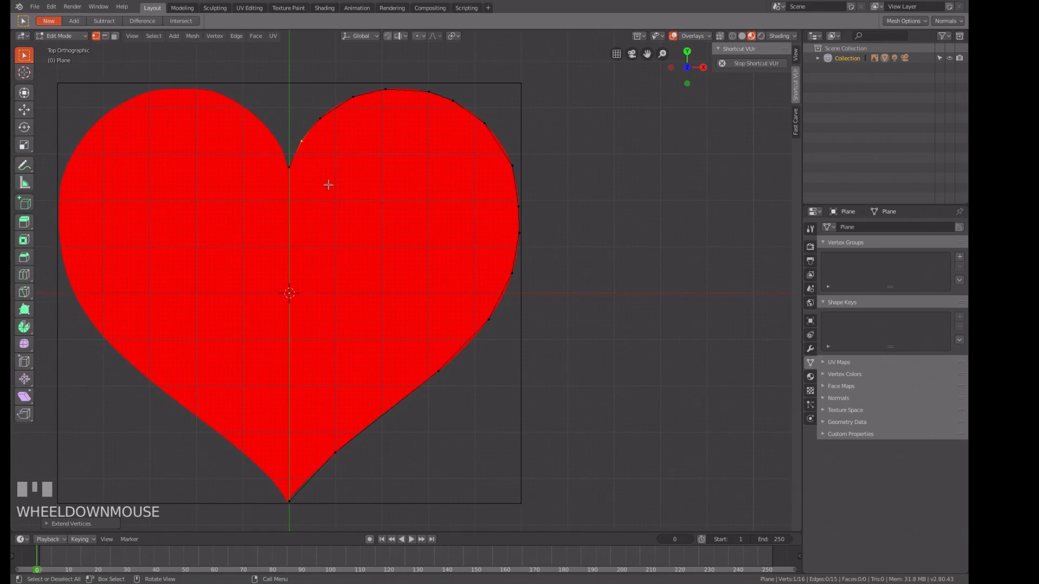
- Add a Mirror modifier on the X axis to the half-heart outline and switch to Object Mode
key("a")
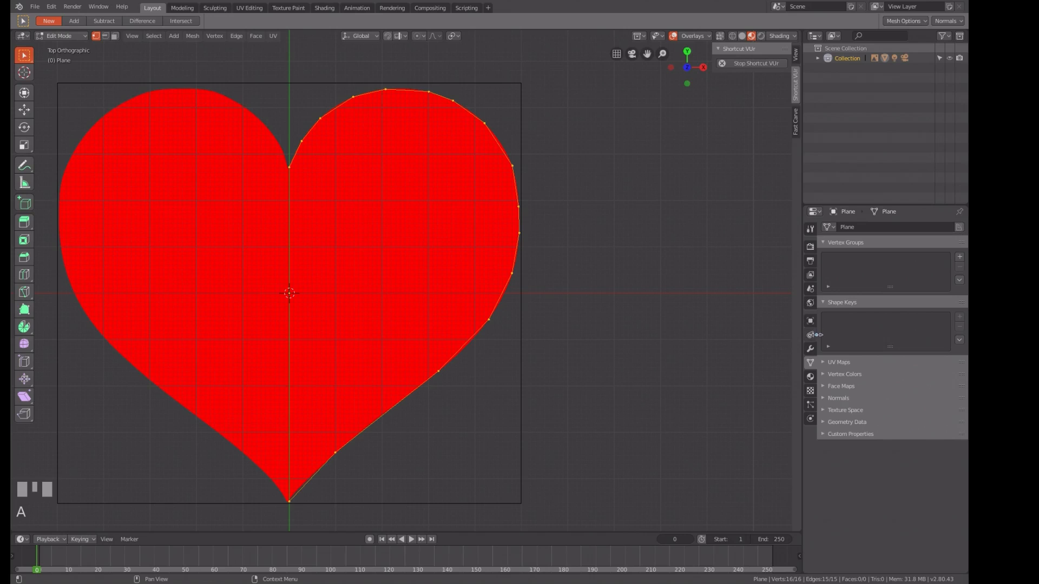
left_click(810, 347)
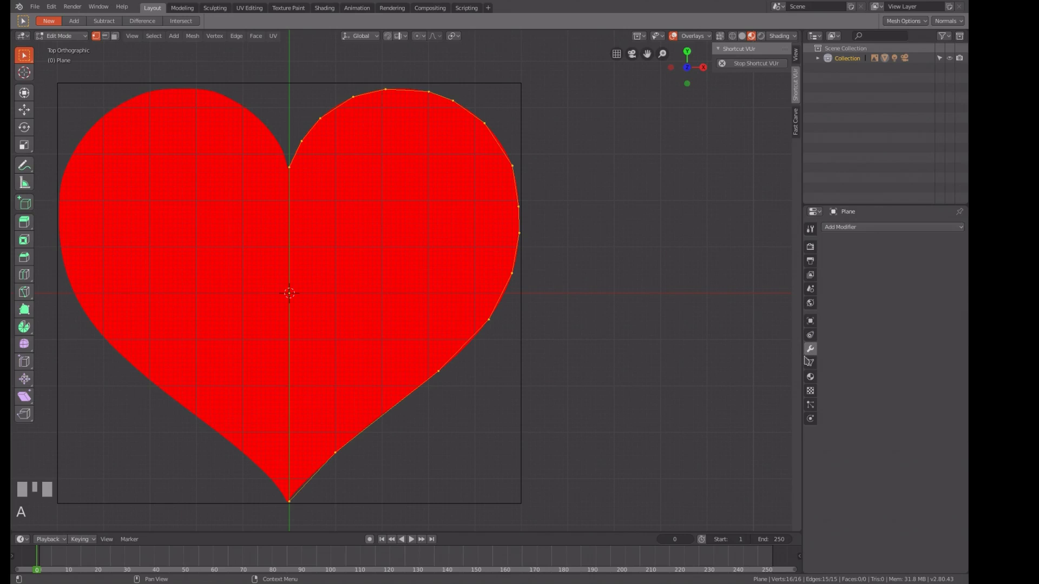
left_click(873, 229)
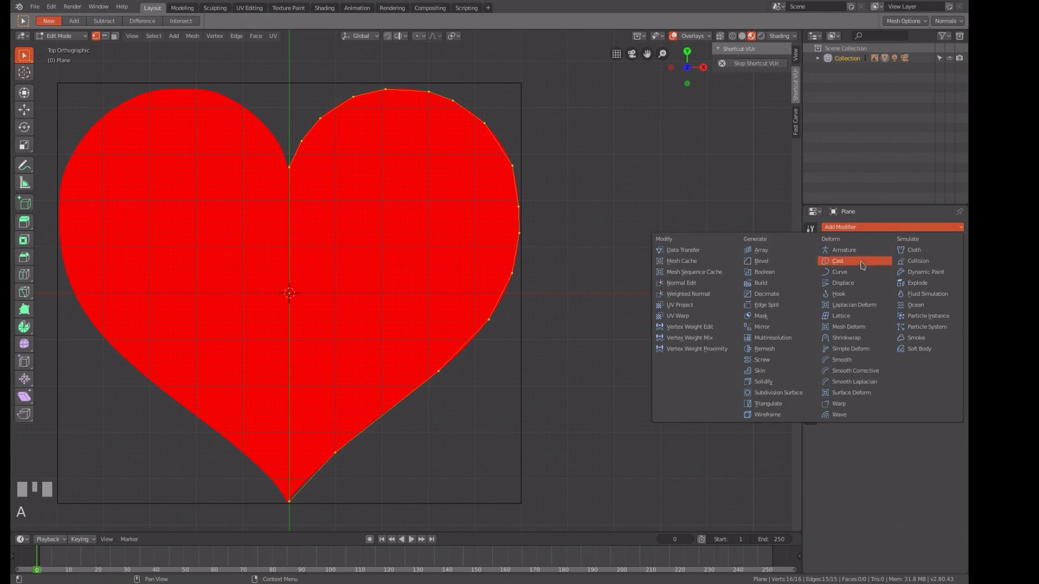
left_click(773, 327)
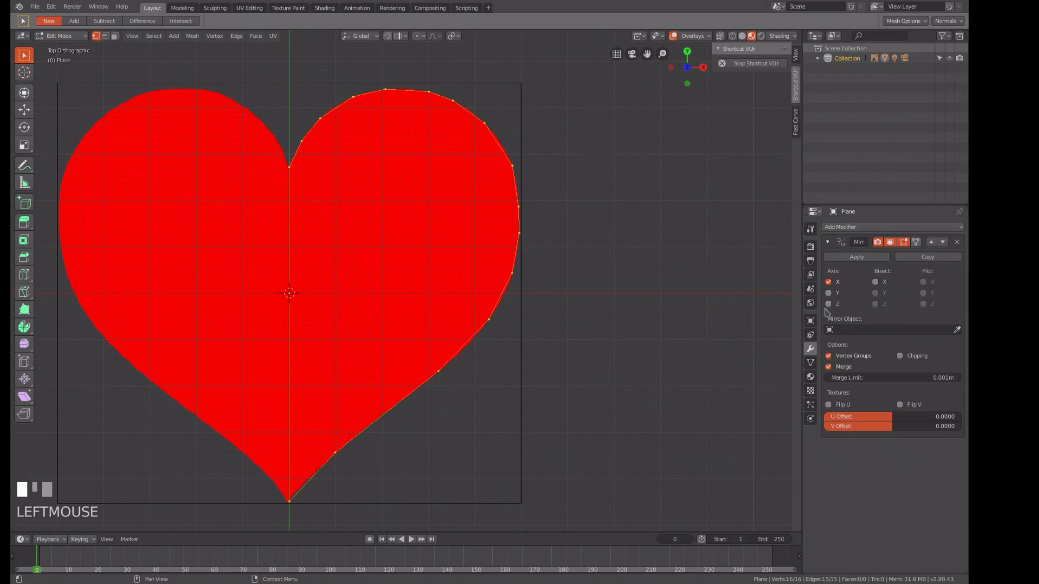
key("Tab")
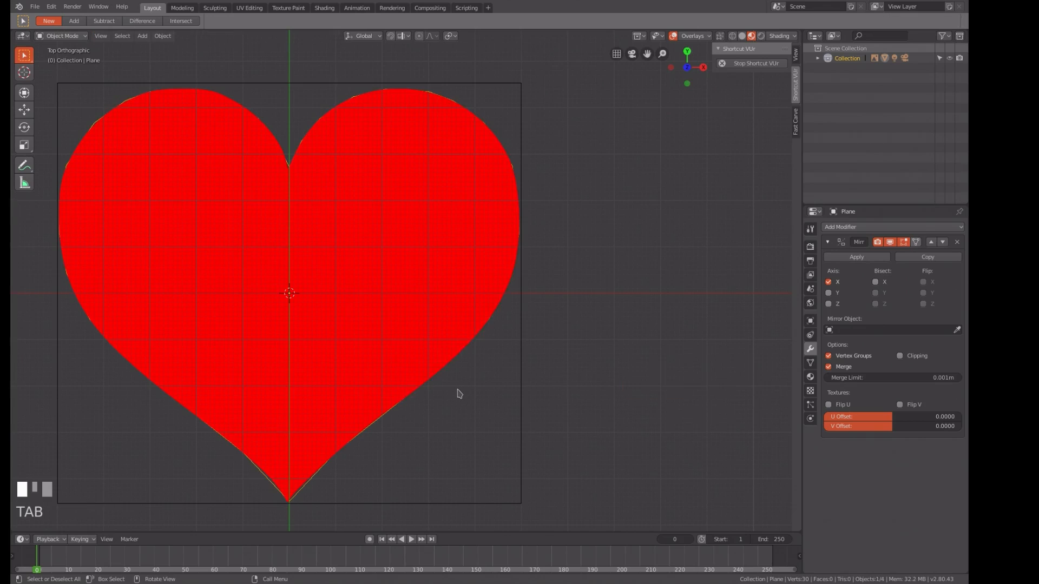
scroll(478, 396, "down", 2)
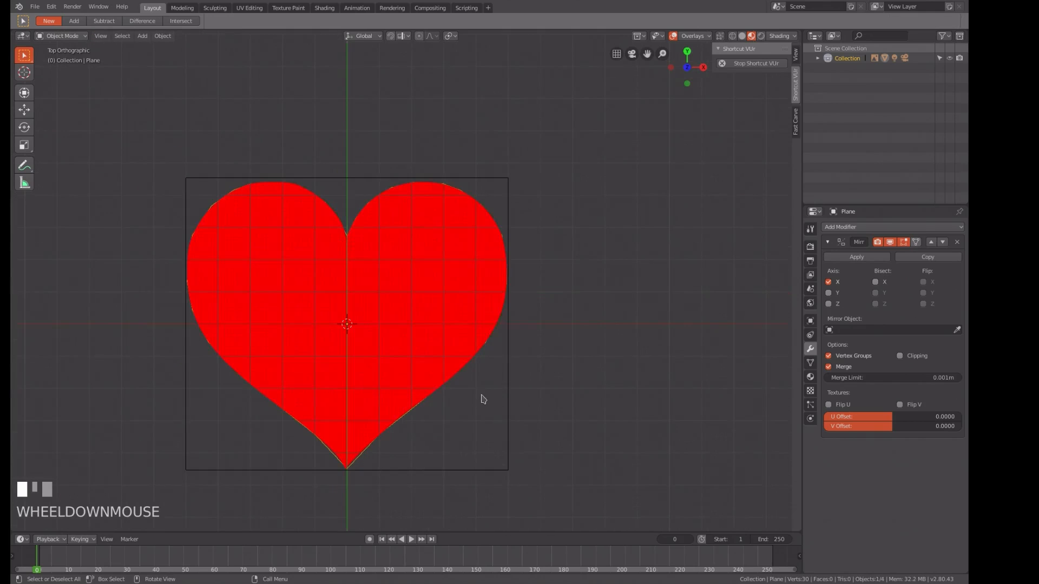
- Enable clipping on the outline's Mirror modifier and apply the modifier
left_click(901, 356)
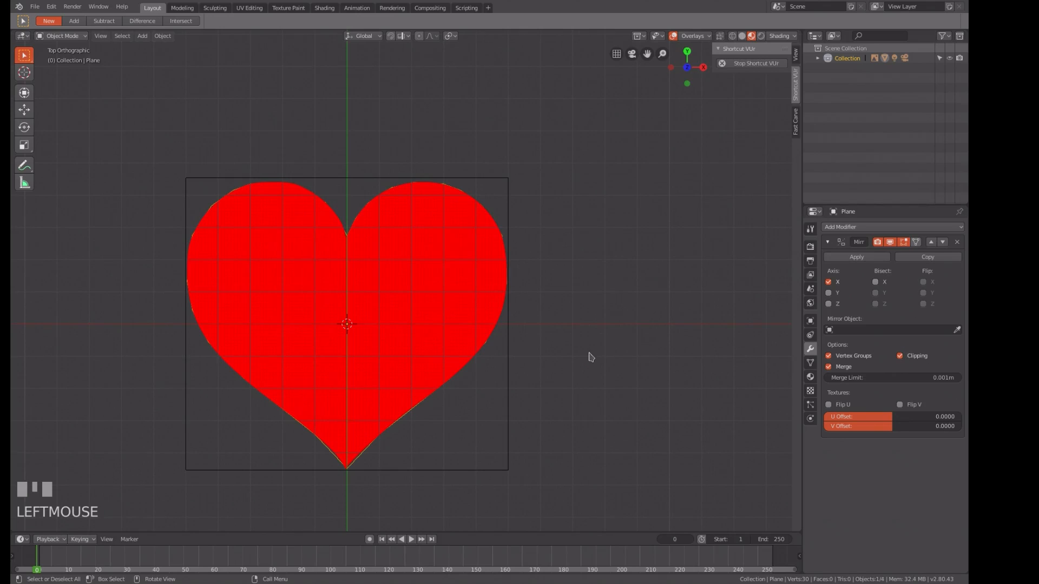
key("g")
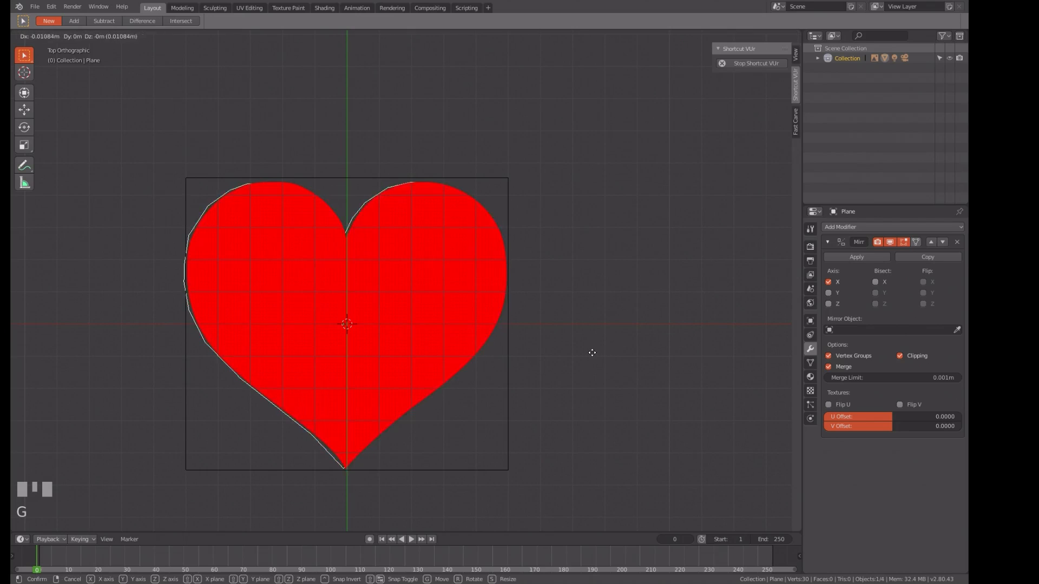
key("Escape")
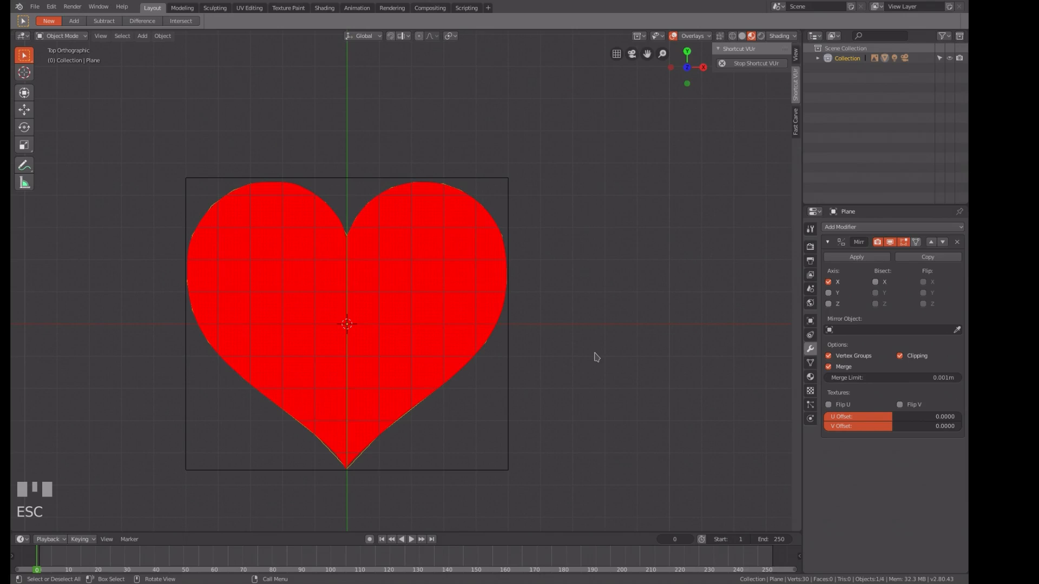
left_click(874, 258)
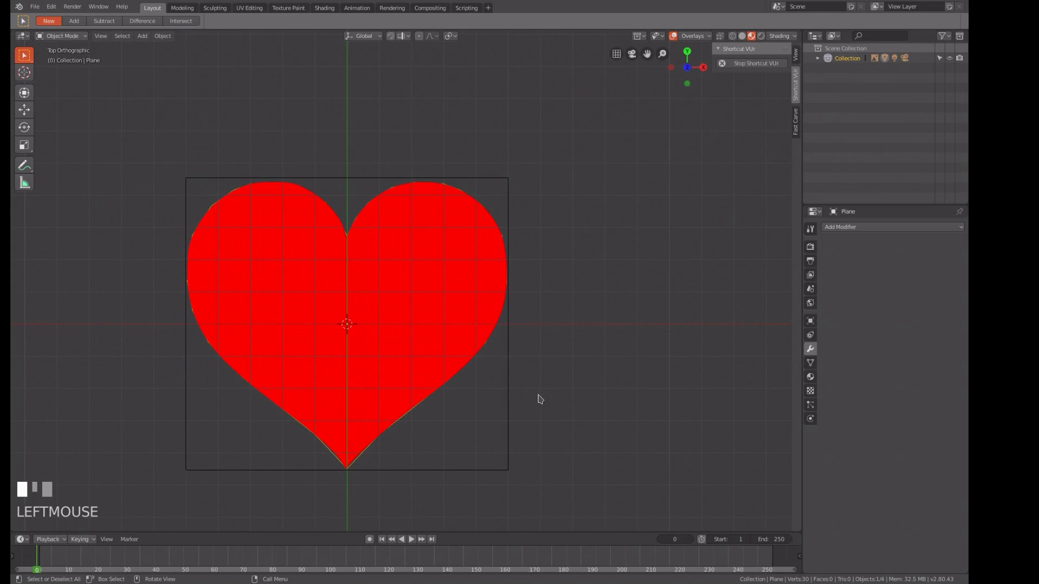
- Select the heart reference image (Empty) from the Collection and hide it
key("a")
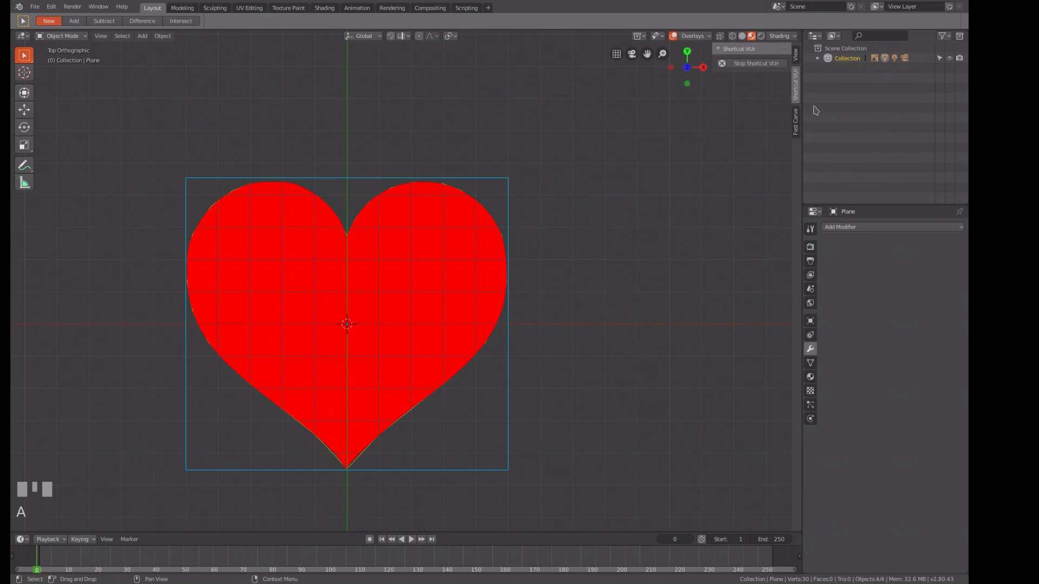
left_click(817, 58)
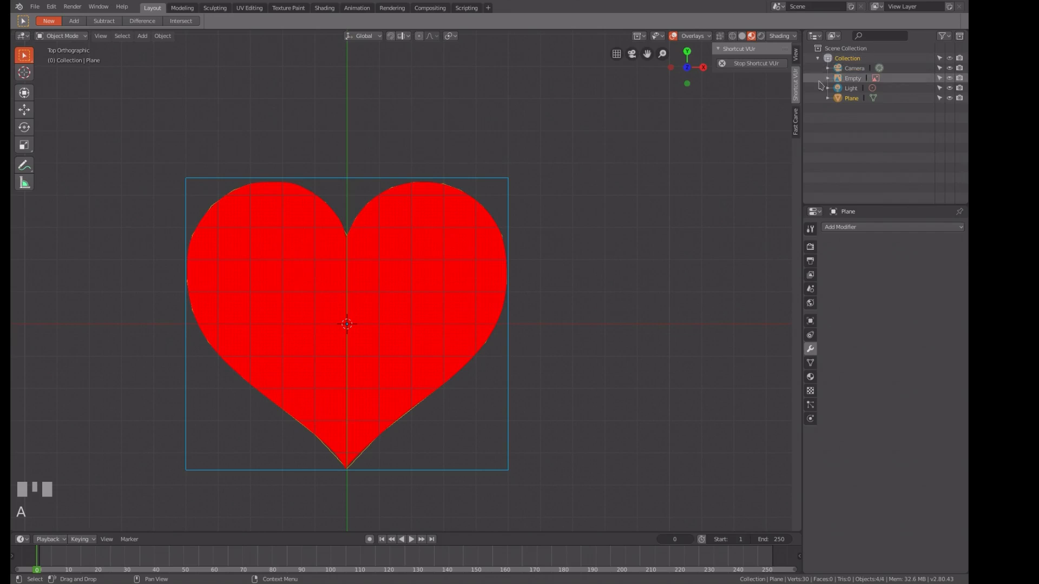
left_click(850, 80)
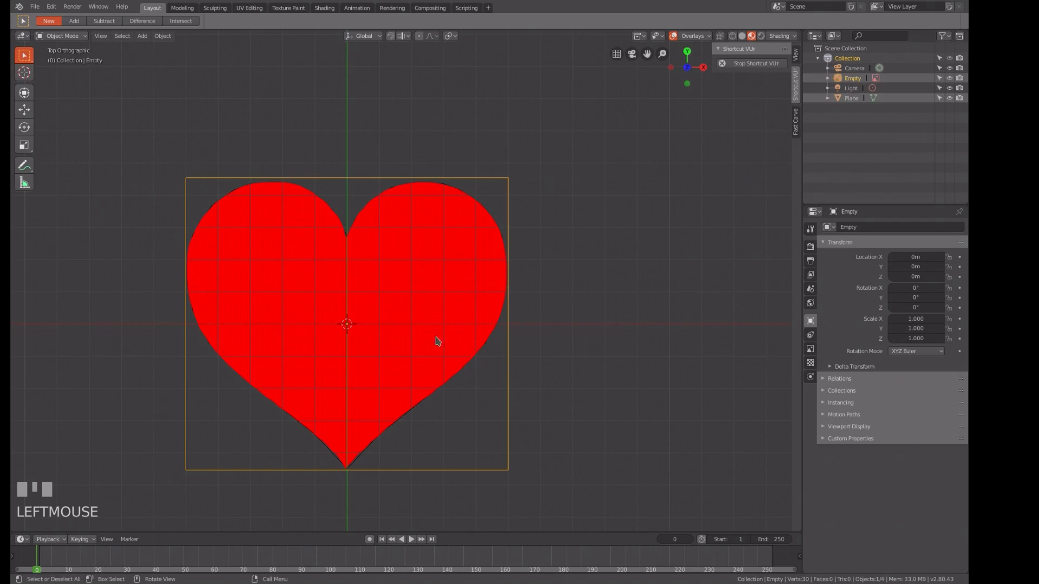
key("h")
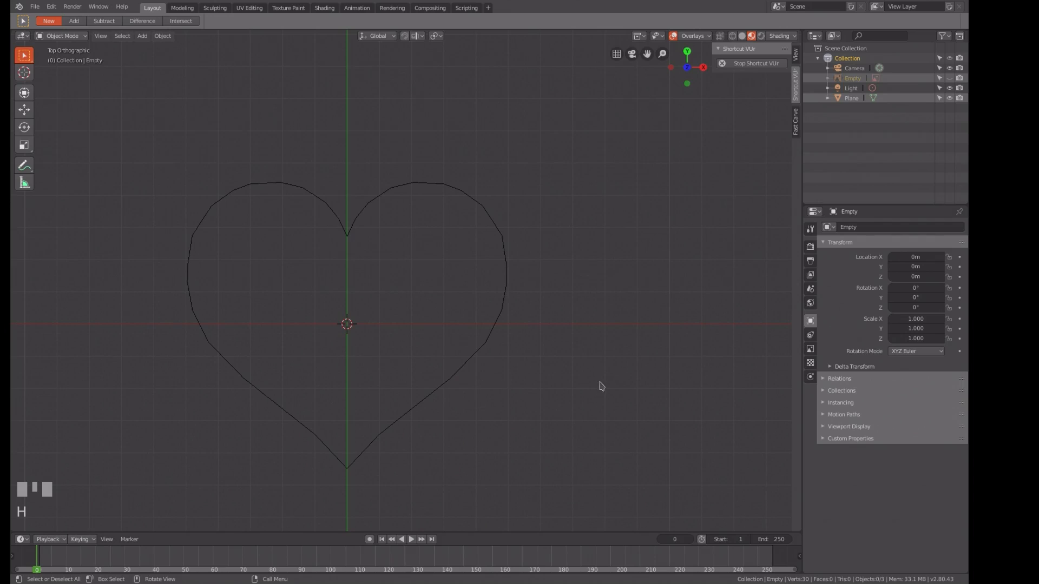
- Extrude the whole heart outline about 0.05 m upward along Z in Edit Mode, working from the front view
left_click(471, 364)
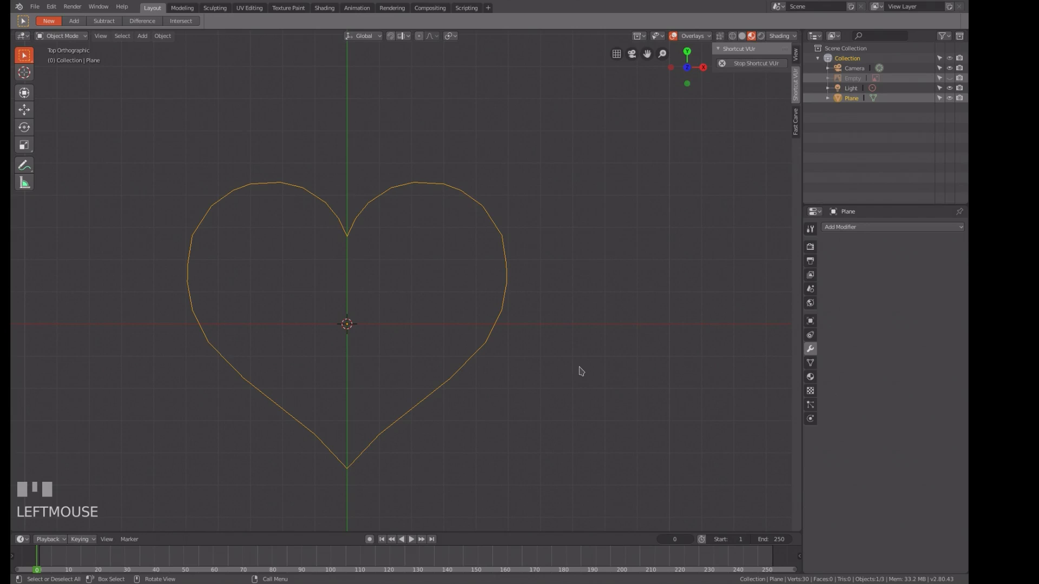
key("Tab")
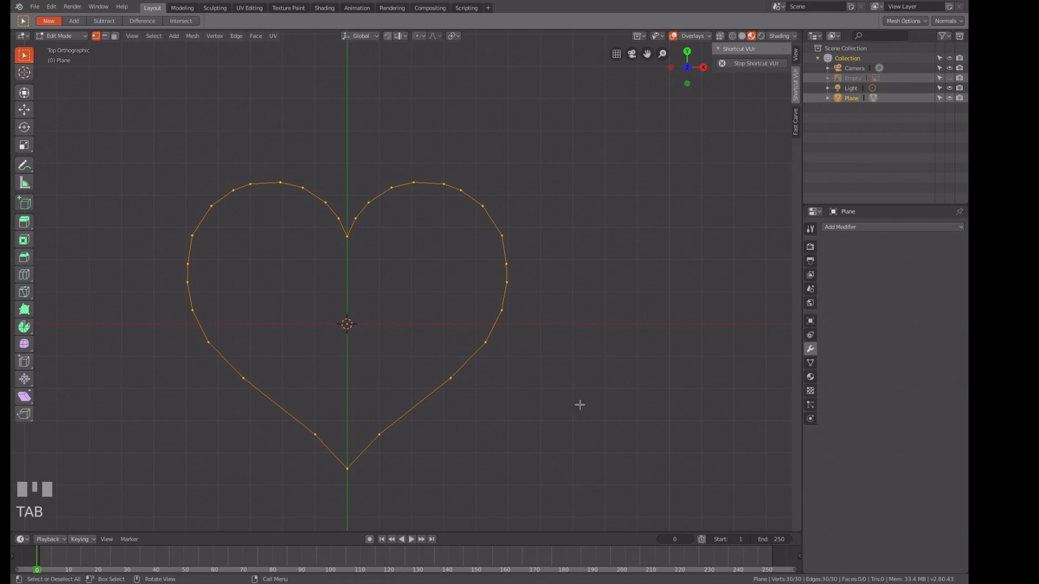
key("KP_1")
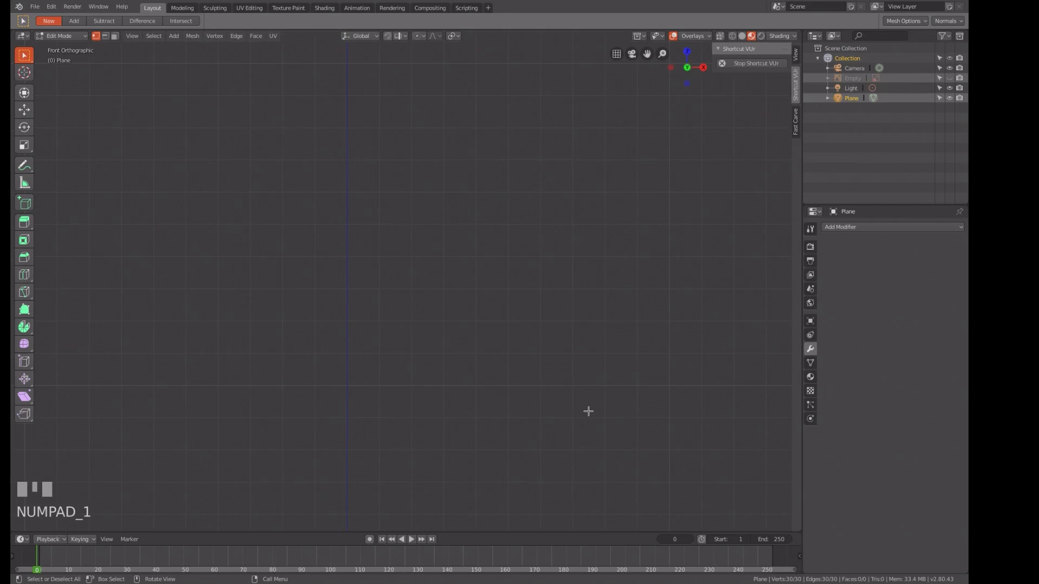
scroll(554, 411, "down", 5)
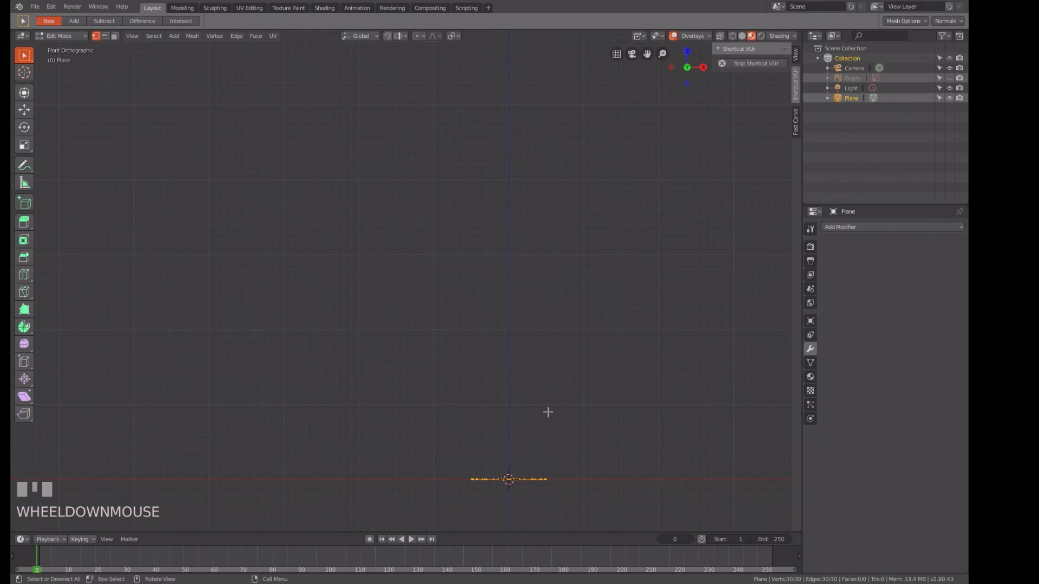
key("KP_Decimal")
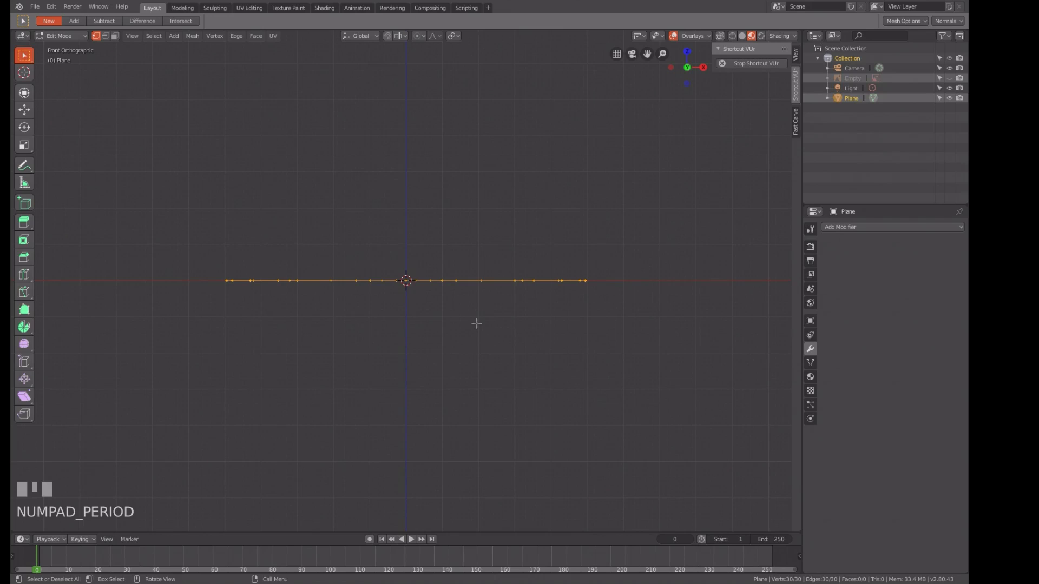
key("e")
key("z")
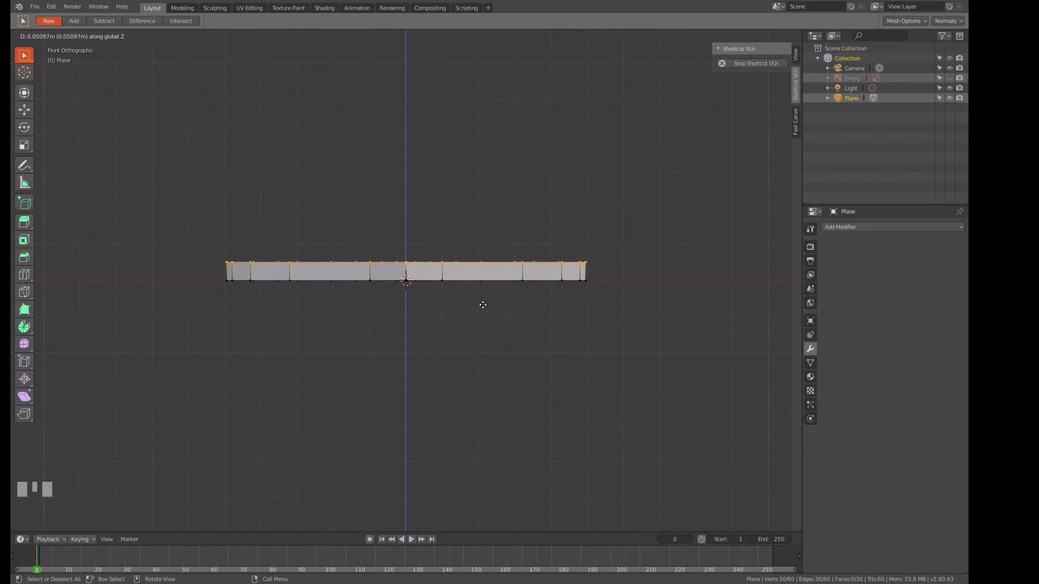
left_click(482, 303)
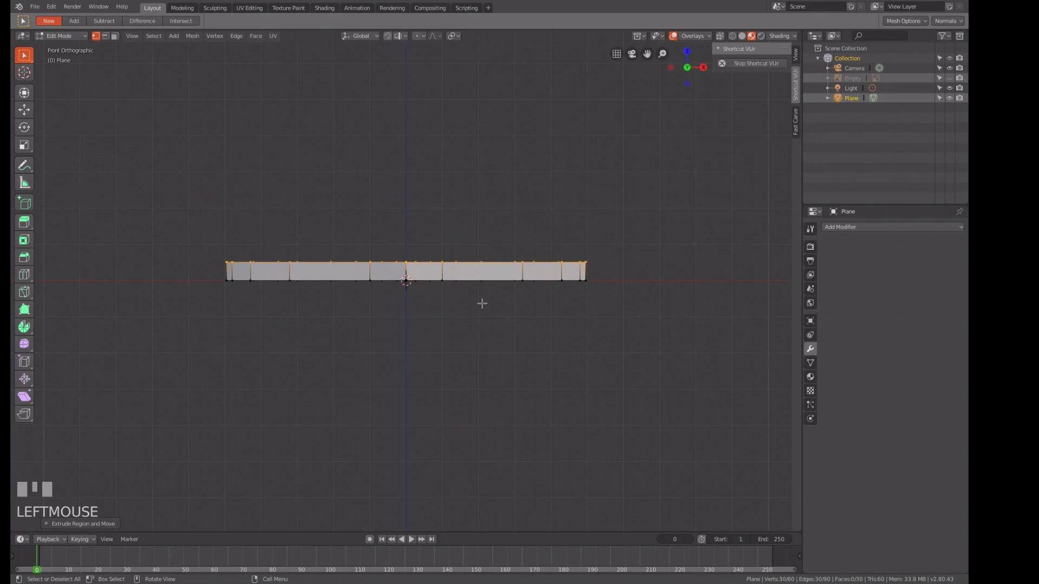
- Fill the heart's upper outline loop with triangular faces using Fill and clear the selection
scroll(489, 304, "down", 2)
middle_click_drag(487, 301, 487, 342)
scroll(487, 343, "up", 2)
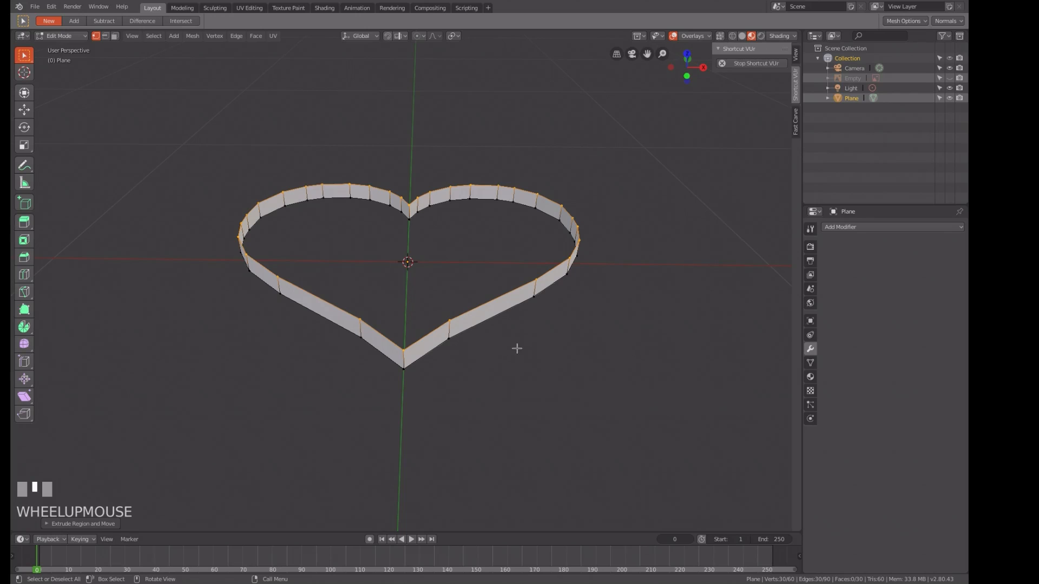
scroll(517, 348, "up", 2)
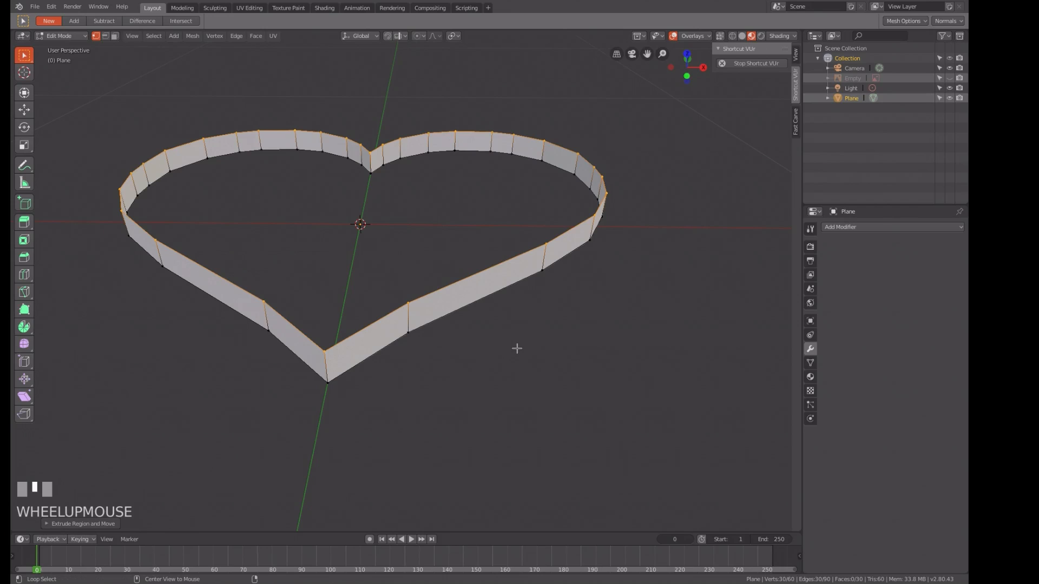
key("f")
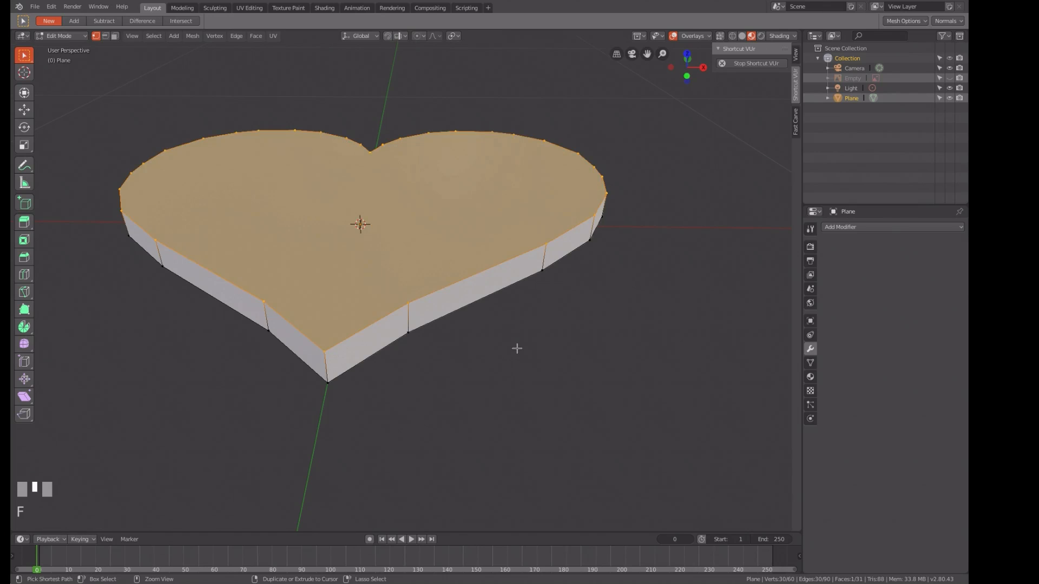
key("ctrl+z")
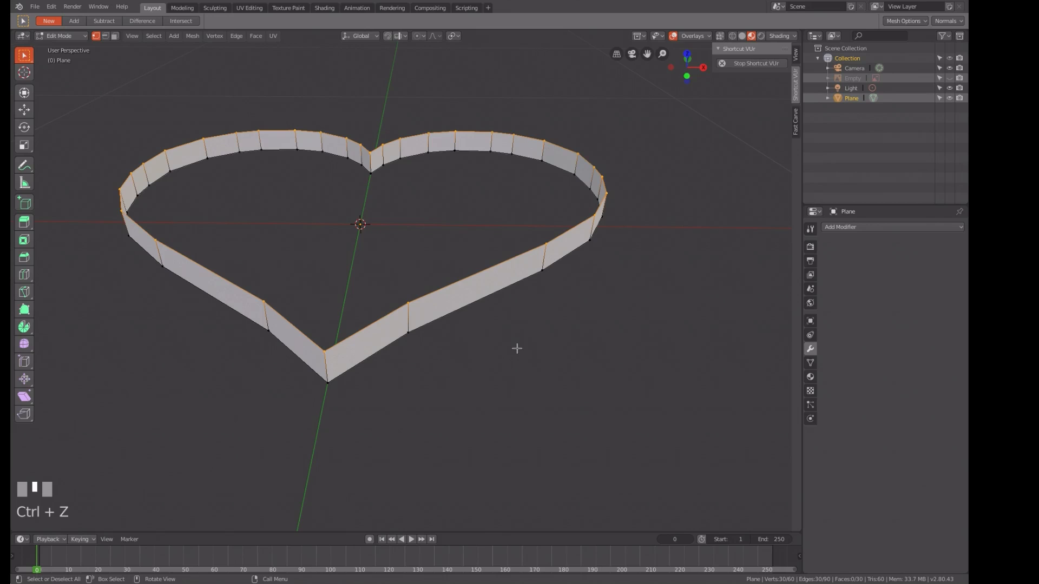
key("alt+f")
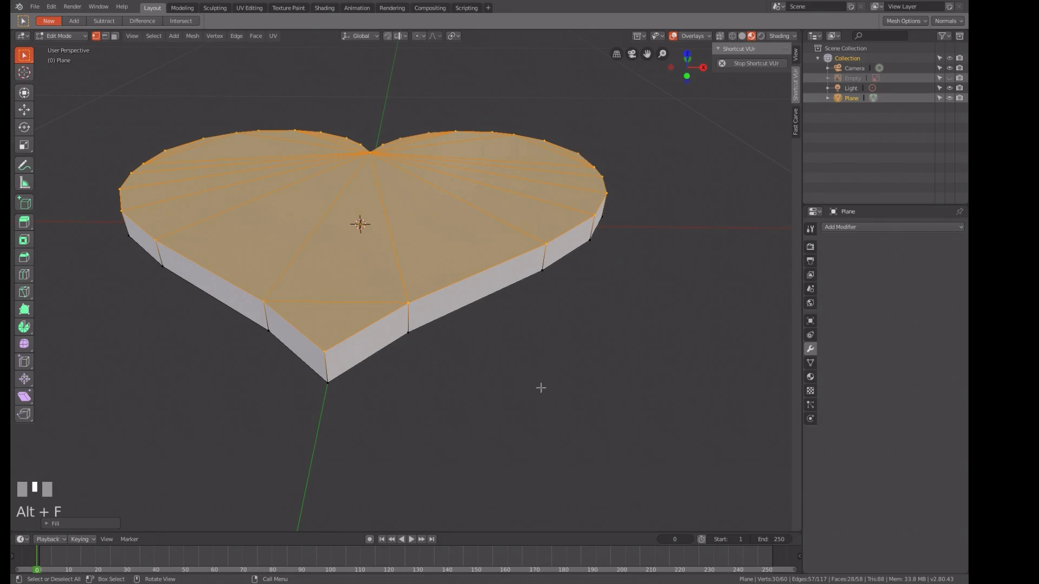
middle_click_drag(557, 385, 566, 342)
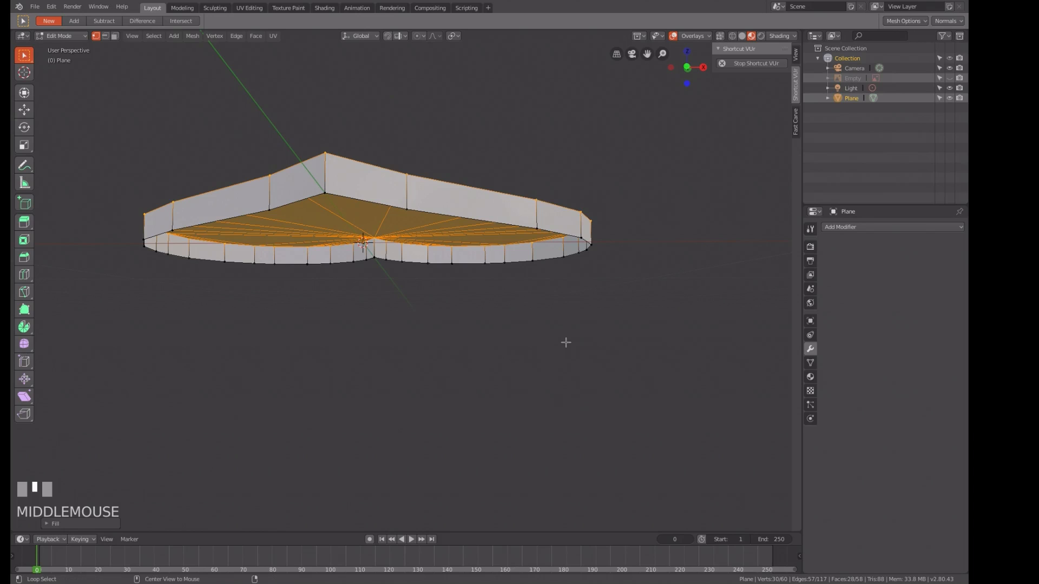
key("alt+a")
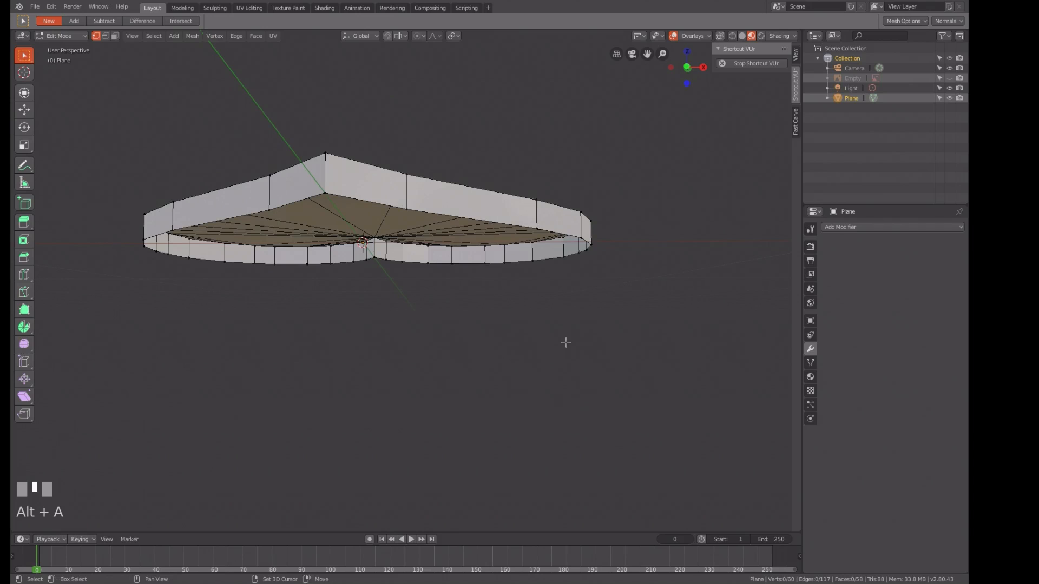
- Select the heart's lower outline loop in wireframe from the front view and fill it with triangular faces
key("KP_1")
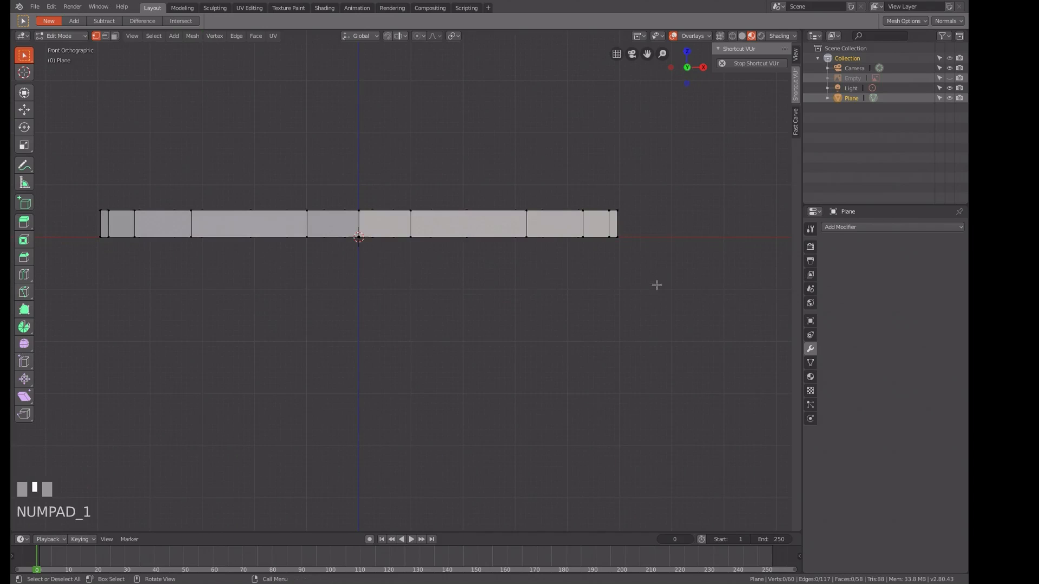
left_click(733, 36)
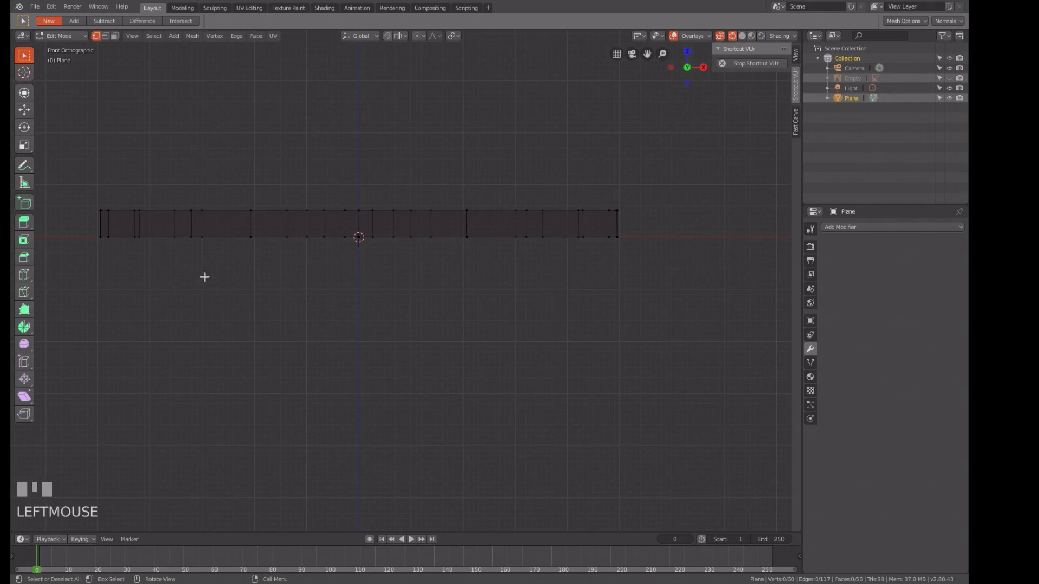
key("b")
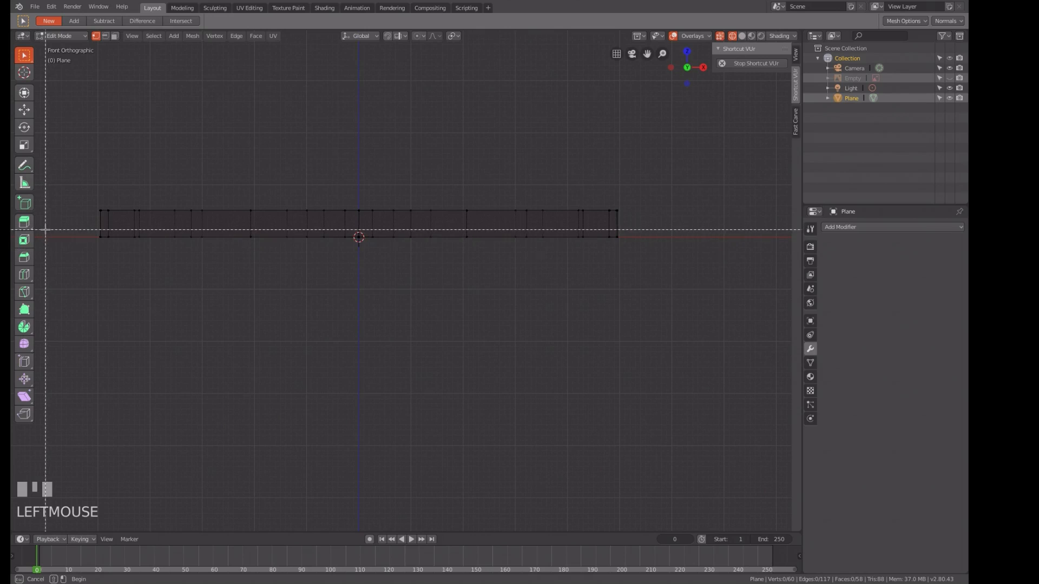
left_click_drag(152, 263, 641, 296)
scroll(541, 342, "down", 2)
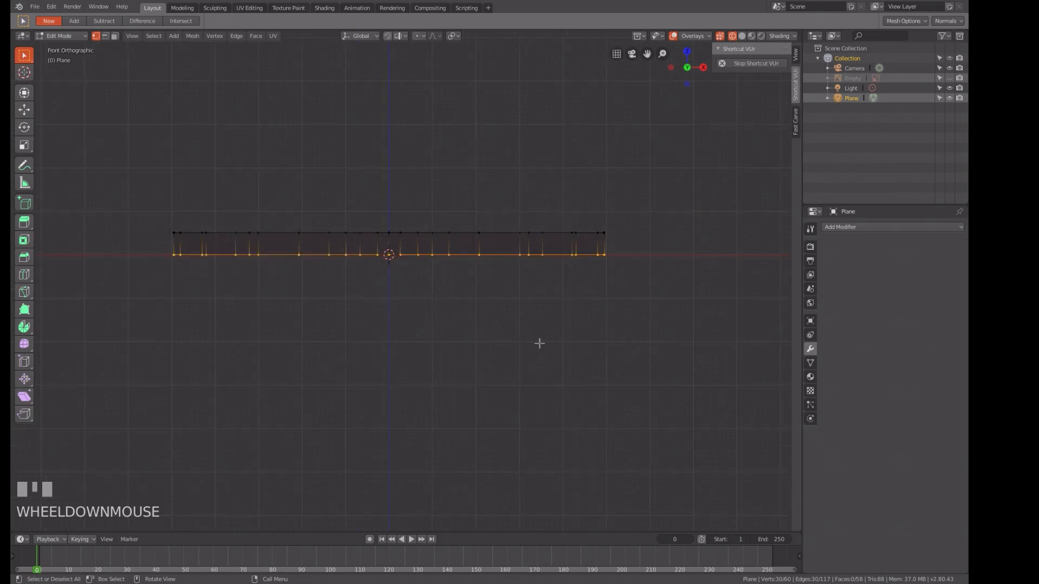
mouse_move(496, 382)
middle_mouse_down()
mouse_move(485, 366)
mouse_move(491, 371)
middle_mouse_up()
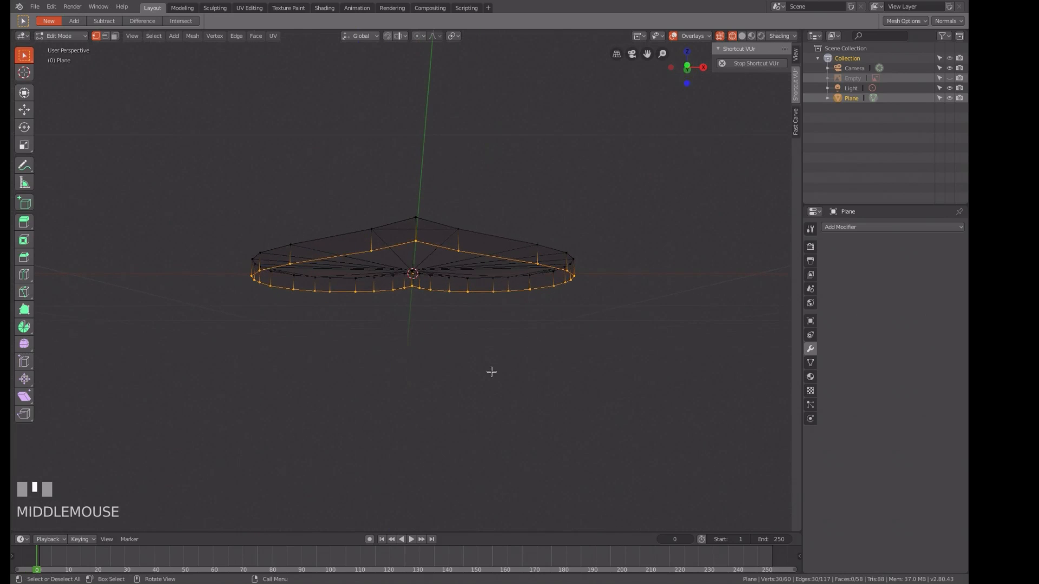
key("alt")
key("alt+f")
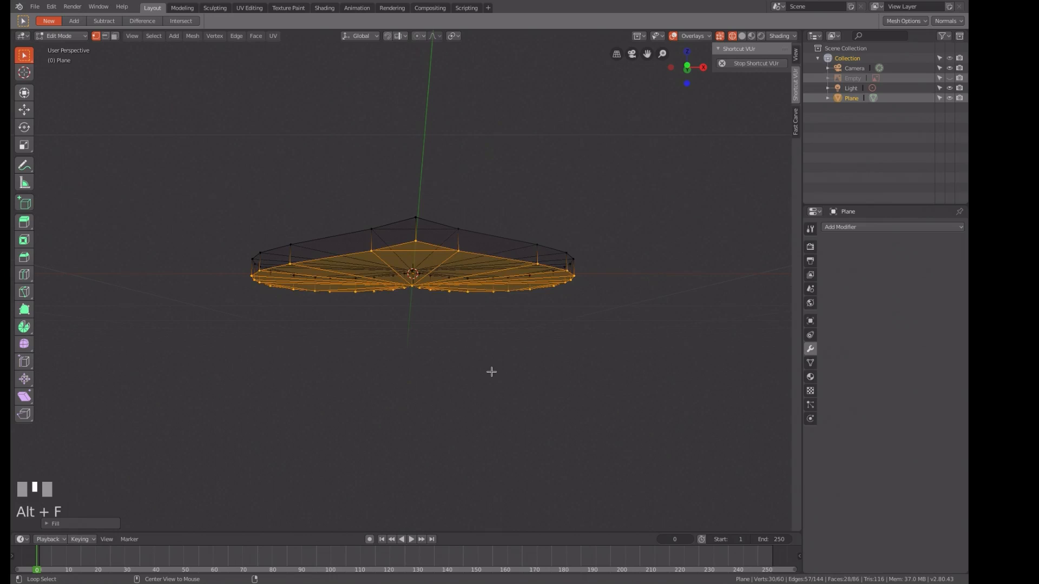
- Select the whole heart mesh and set the viewport shading to Solid
key("a")
middle_click_drag(490, 349, 497, 396)
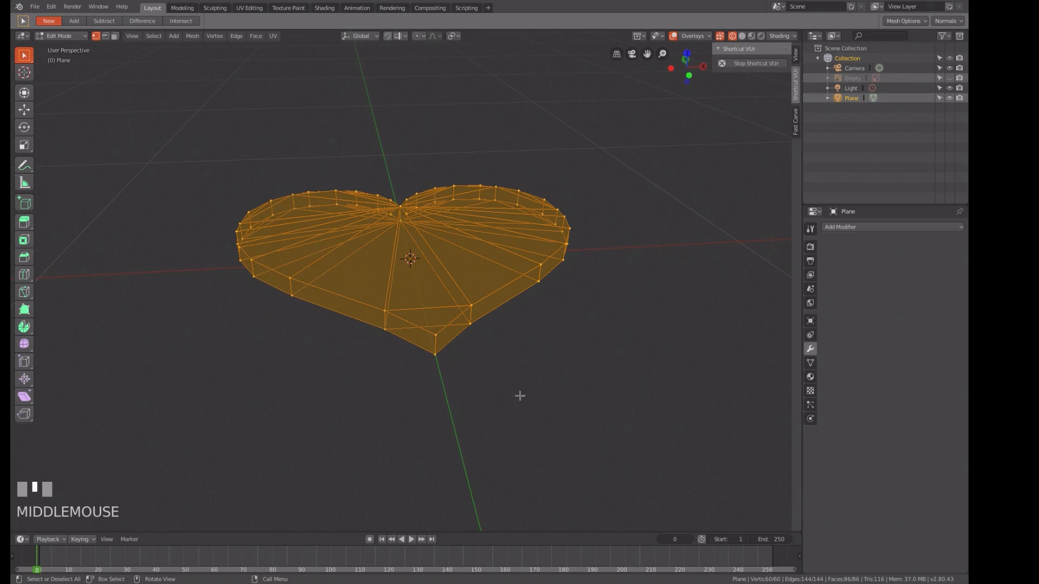
left_click(761, 37)
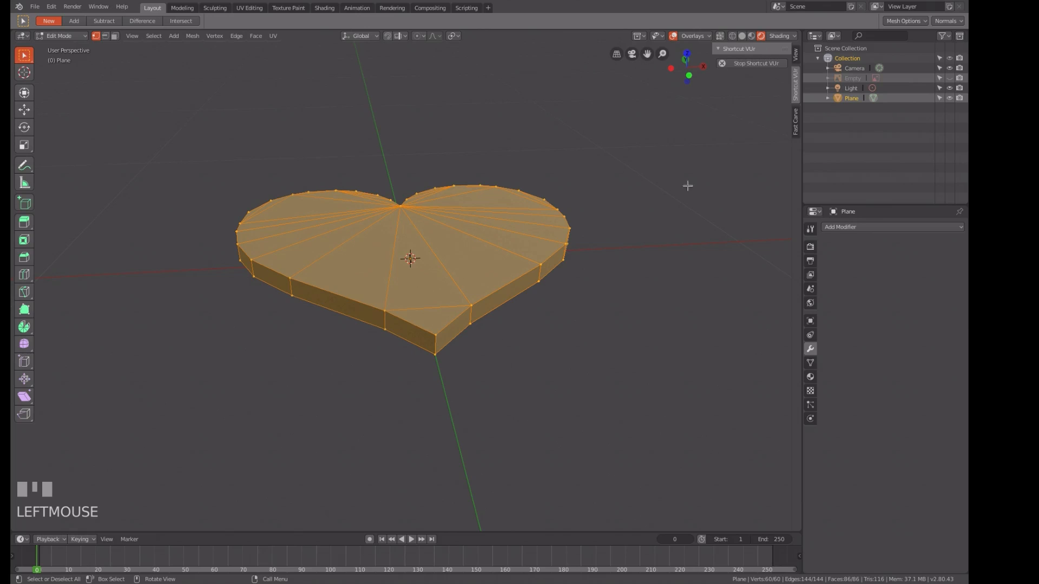
left_click(742, 37)
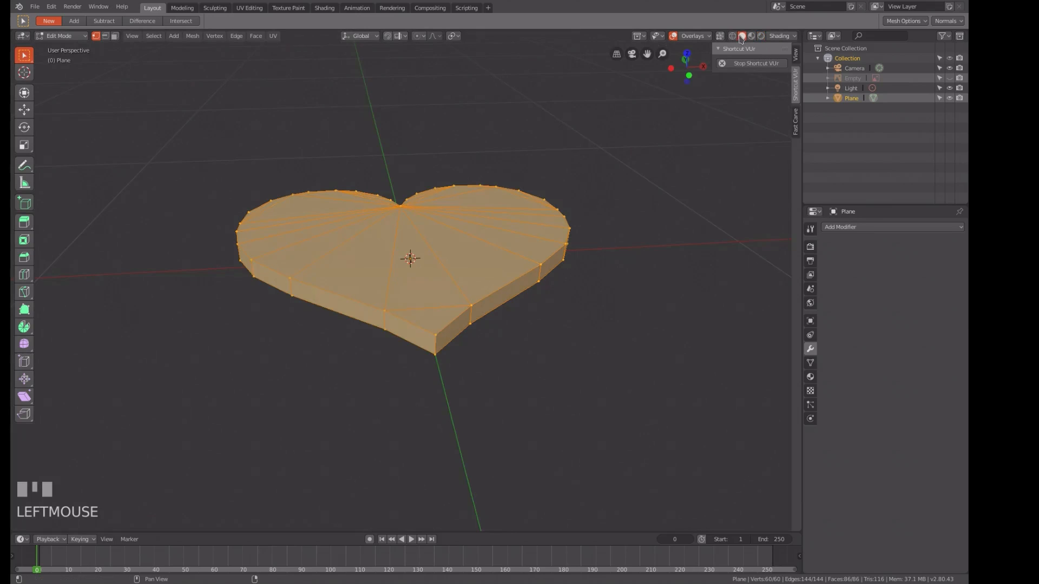
left_click(751, 37)
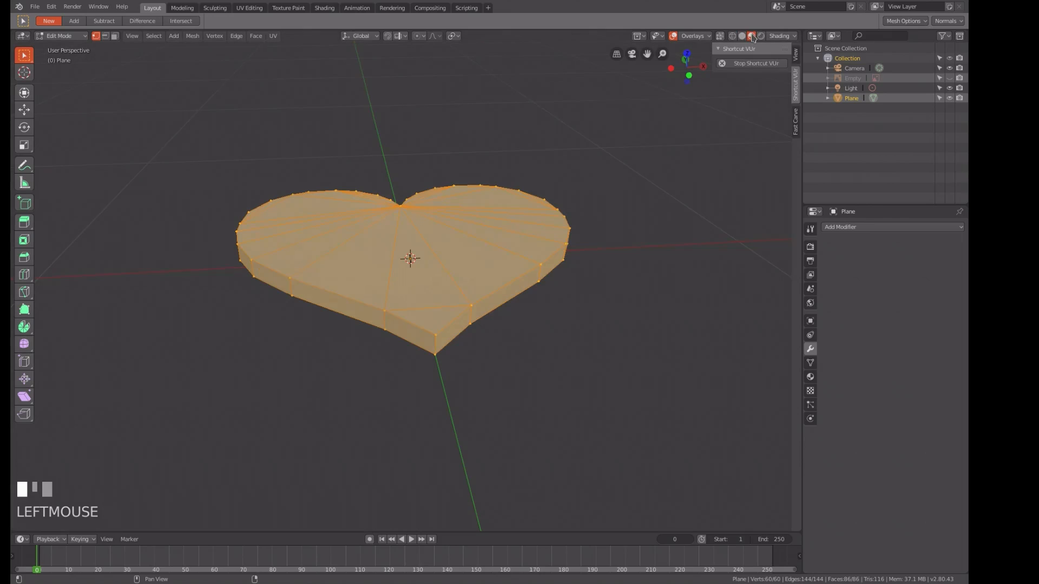
left_click(742, 36)
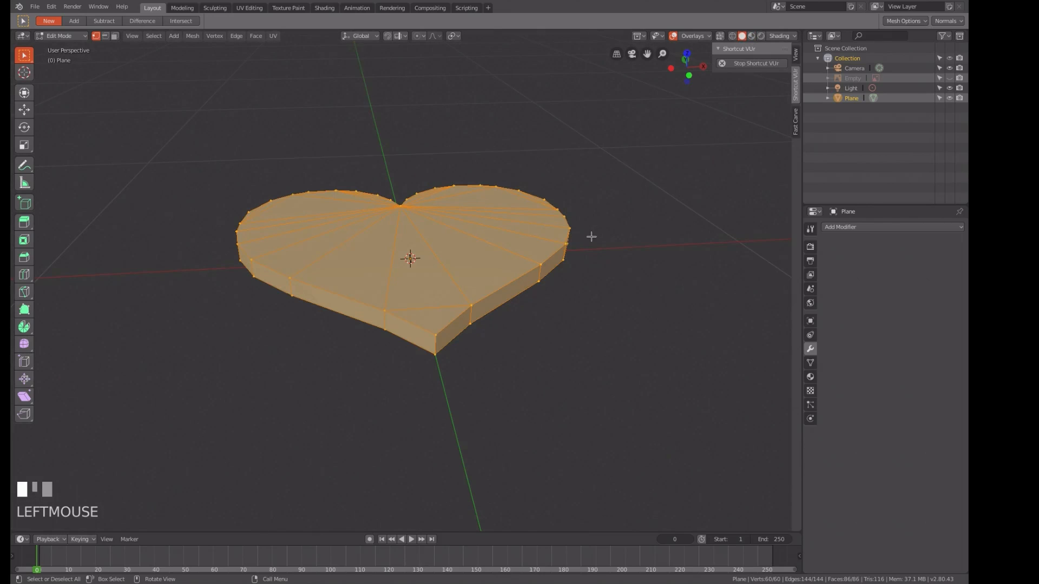
- Remove double vertices from the entire selected heart mesh
scroll(575, 238, "down", 2)
middle_click_drag(575, 238, 536, 278)
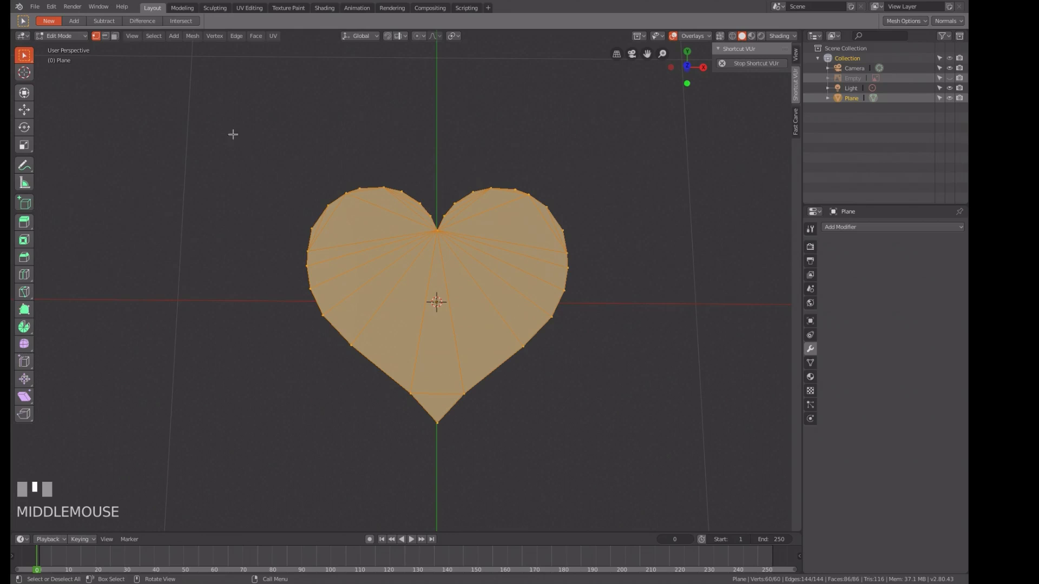
left_click(215, 37)
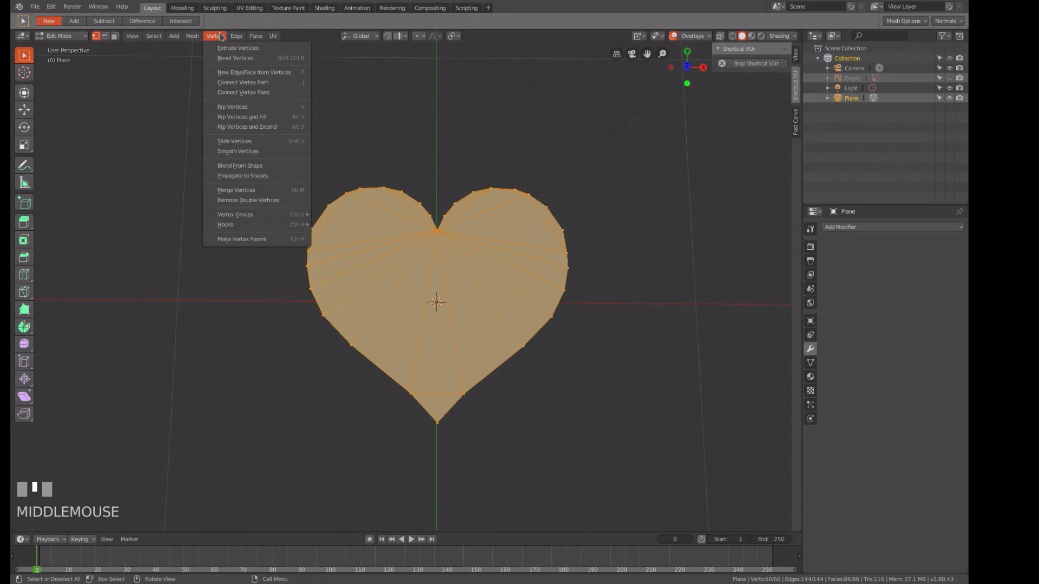
left_click(235, 201)
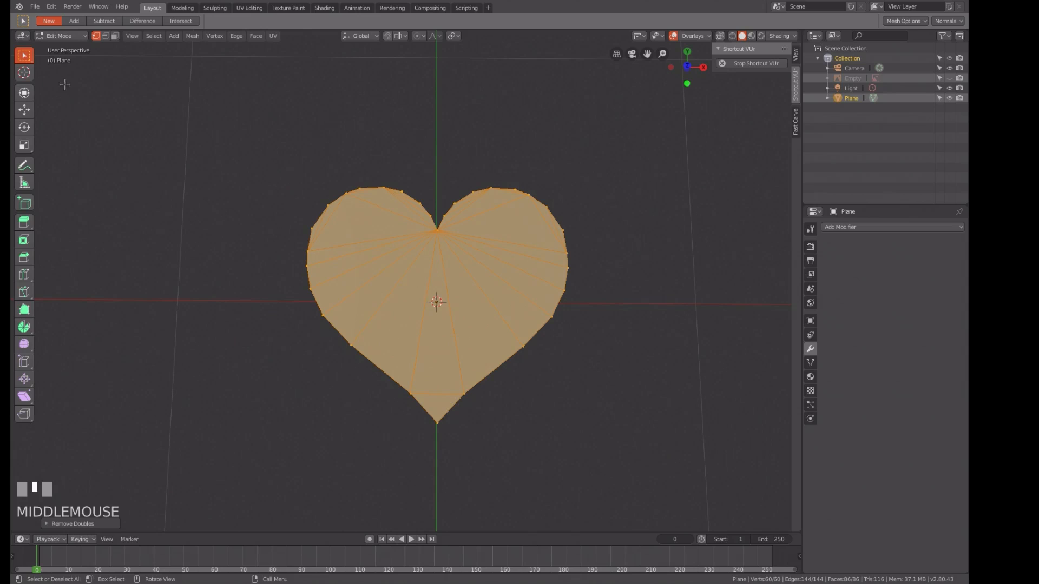
- Save the scene as heart.blend in the Videos/heart folder
left_click(34, 6)
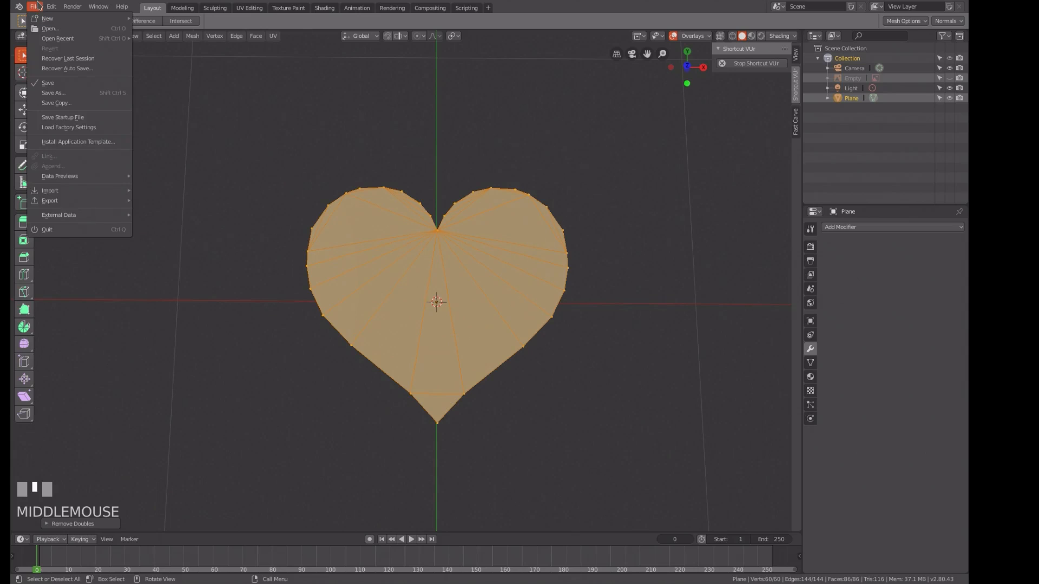
left_click(54, 92)
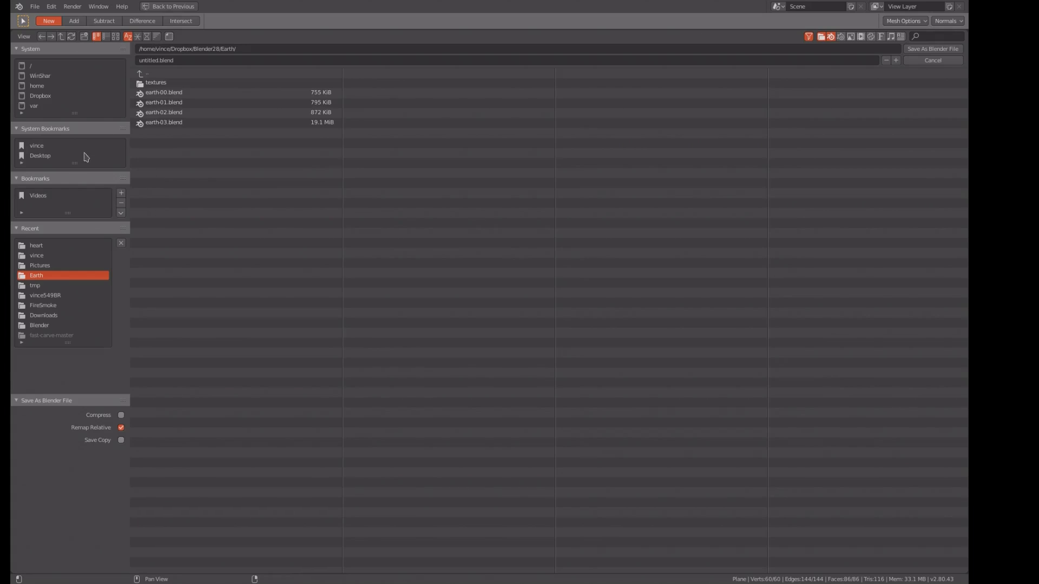
double_click(36, 245)
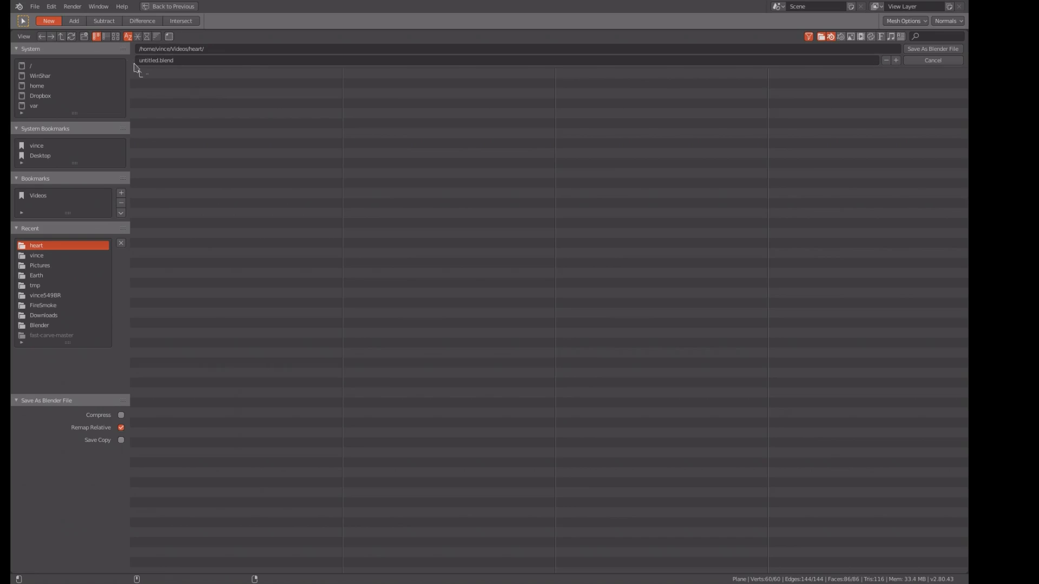
left_click(152, 60)
left_click(149, 60)
key("ctrl+a")
type("h")
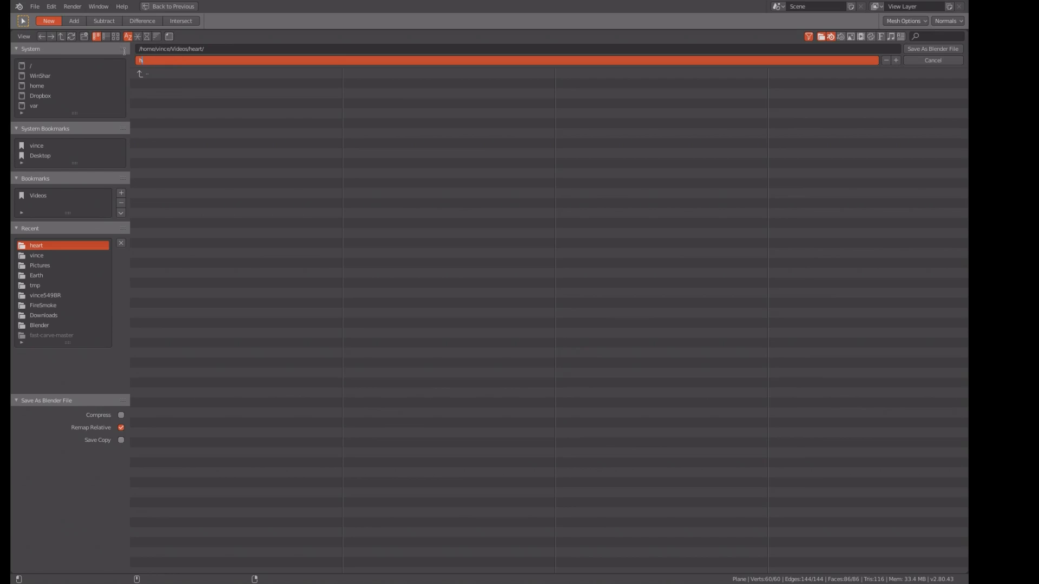
type("eart")
key("Return")
left_click(124, 51)
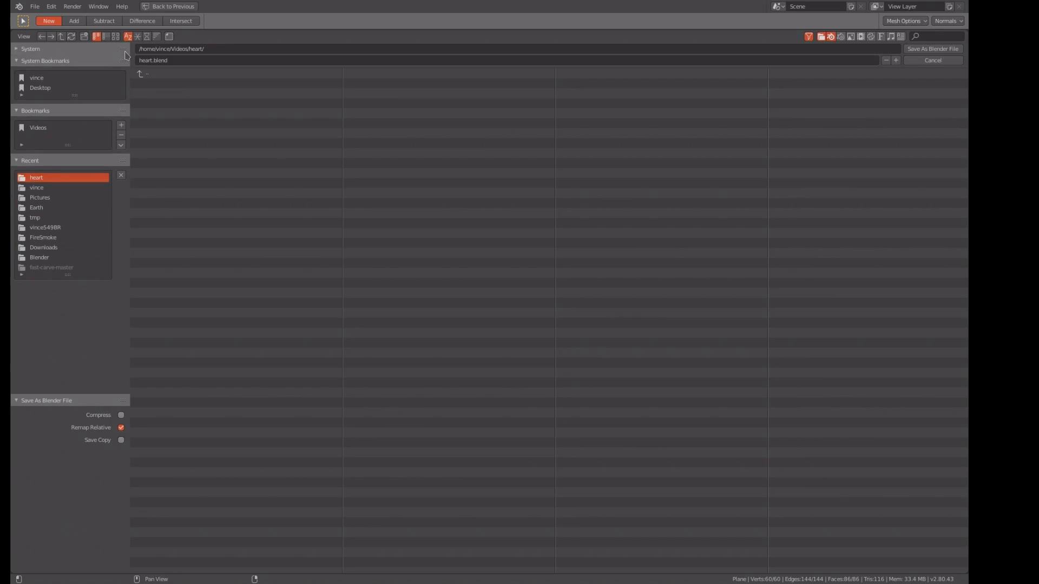
left_click(924, 51)
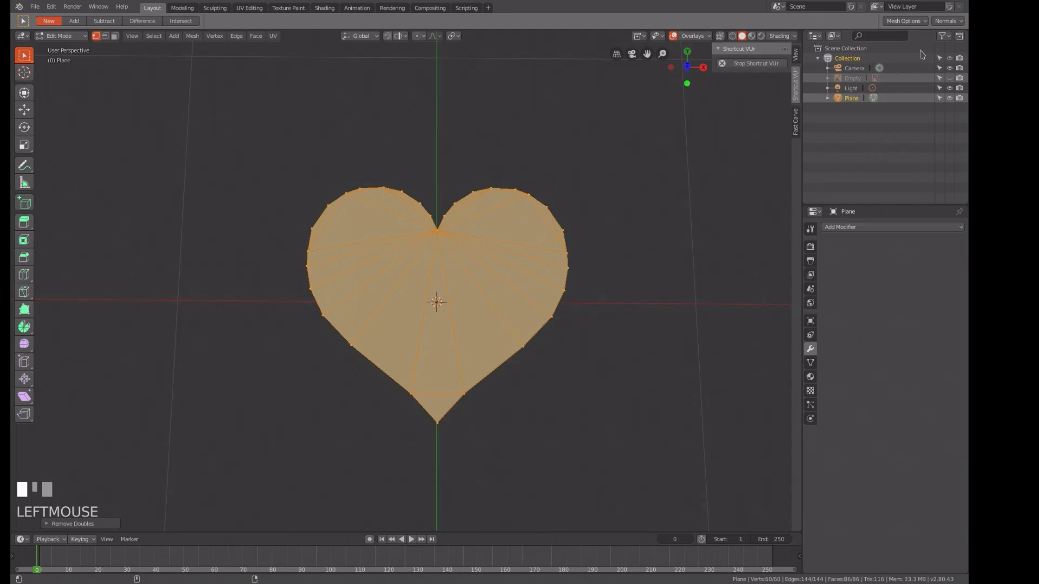
- Export the scene in Collada format as heart.dae to the Videos/heart folder
left_click(36, 7)
mouse_move(97, 201)
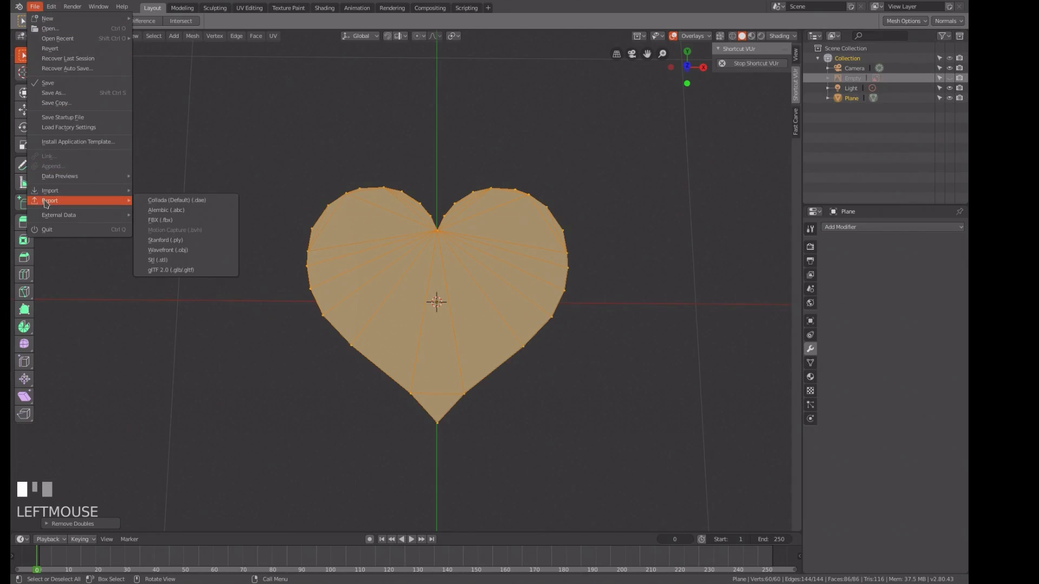
left_click(200, 202)
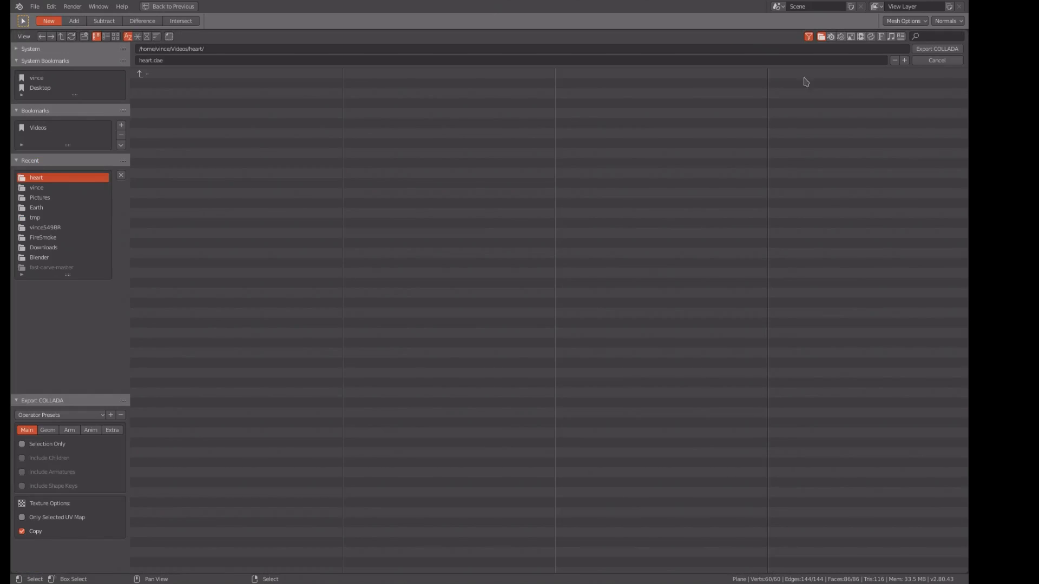
left_click(927, 50)
left_click(927, 52)
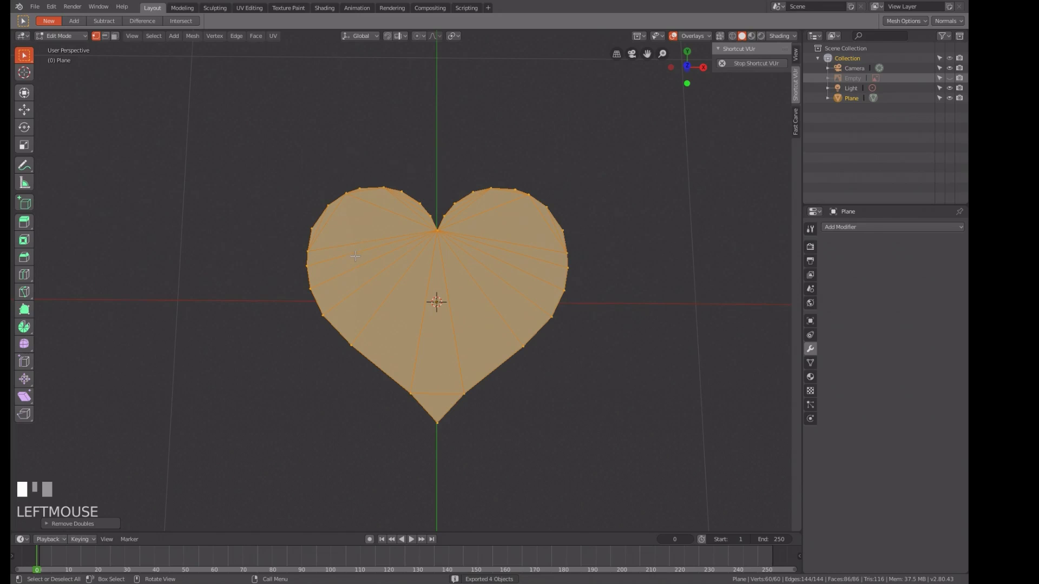
- Switch to the Firestorm viewer, load the exported heart file for model upload and examine its preview
left_click(491, 267)
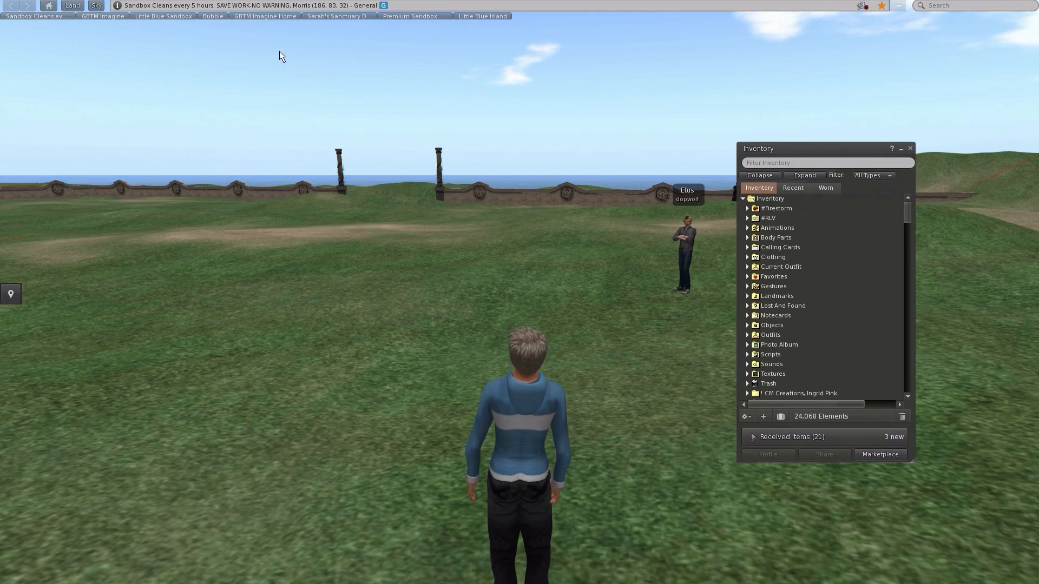
left_click(103, 1)
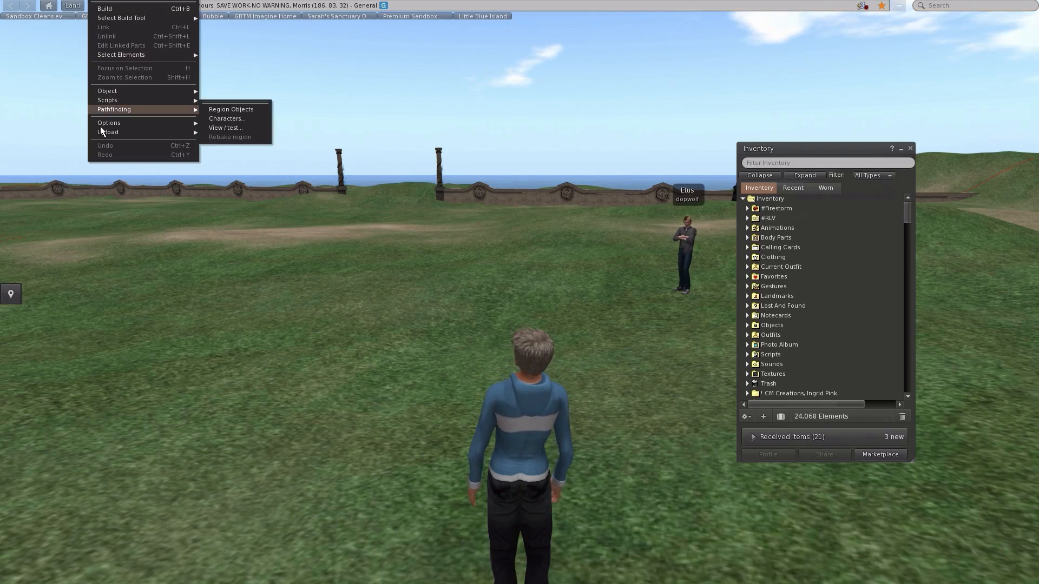
mouse_move(108, 132)
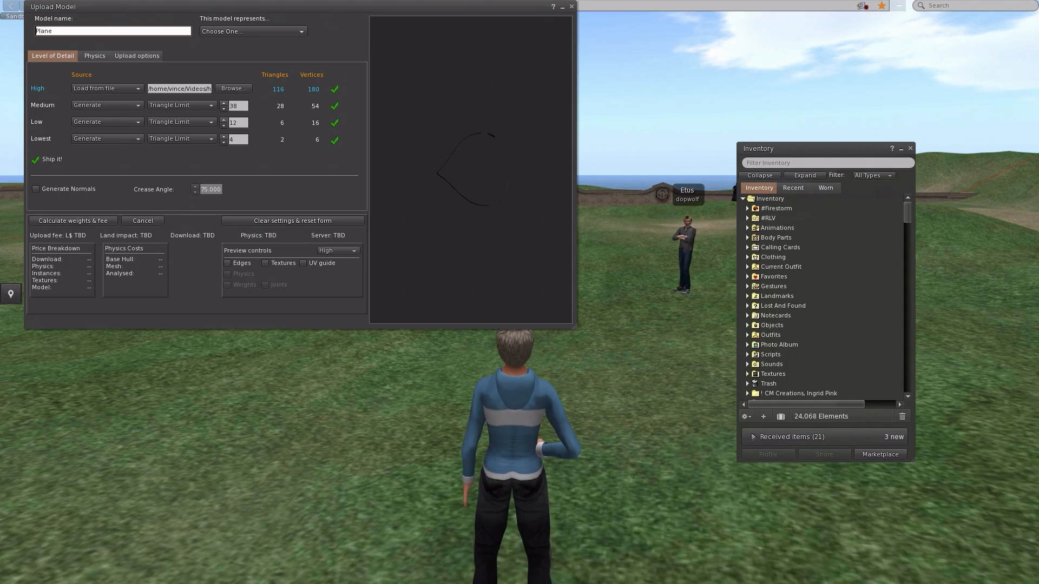
left_click_drag(470, 170, 493, 201, "ctrl")
scroll(450, 161, "up", 2)
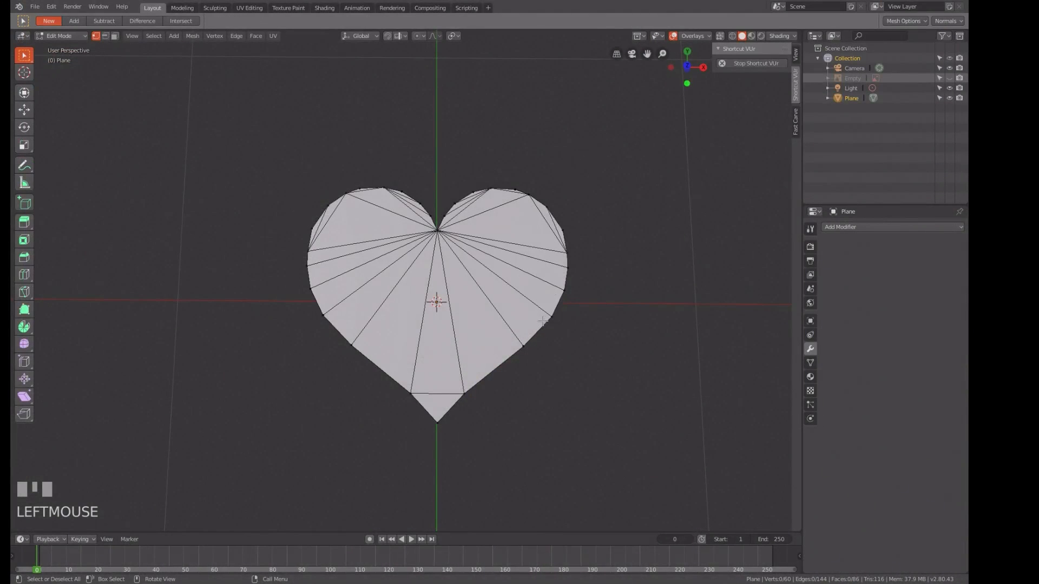
- Return to Blender, select the entire heart mesh and apply Make Normals Consistent
key("a")
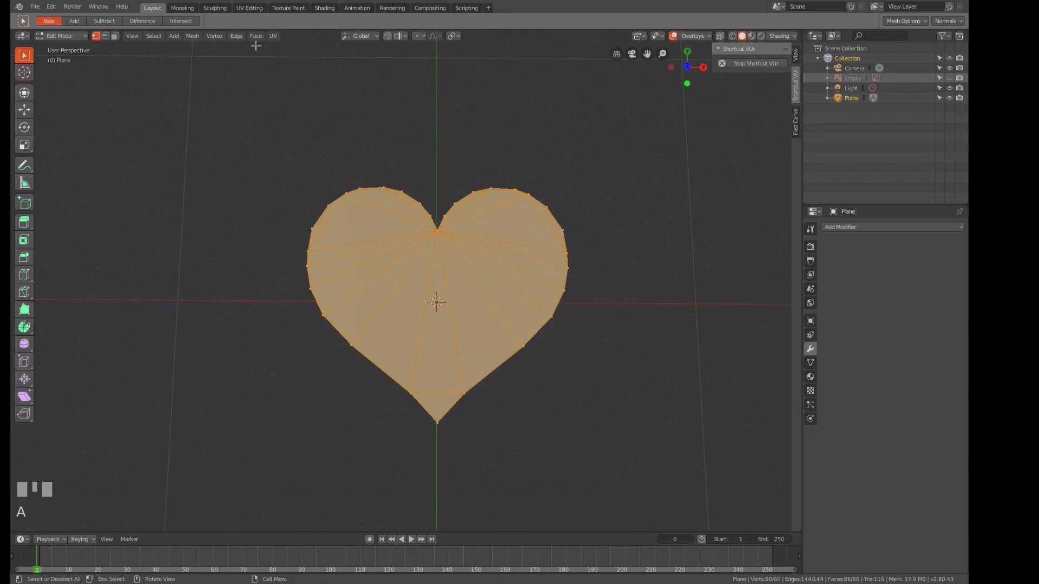
middle_click_drag(451, 349, 450, 300)
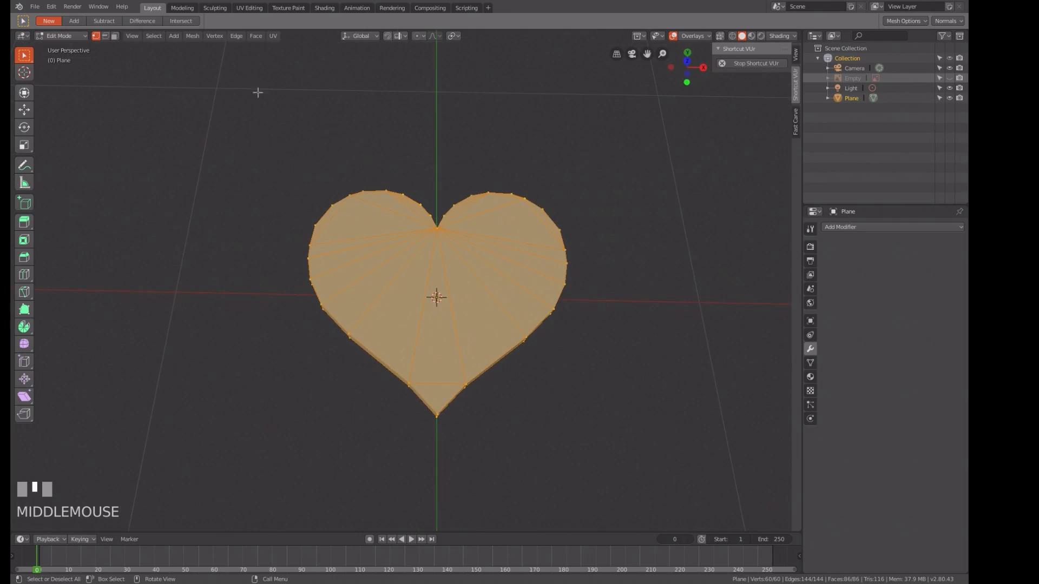
left_click(256, 36)
left_click(123, 8)
key("F3")
type("norm")
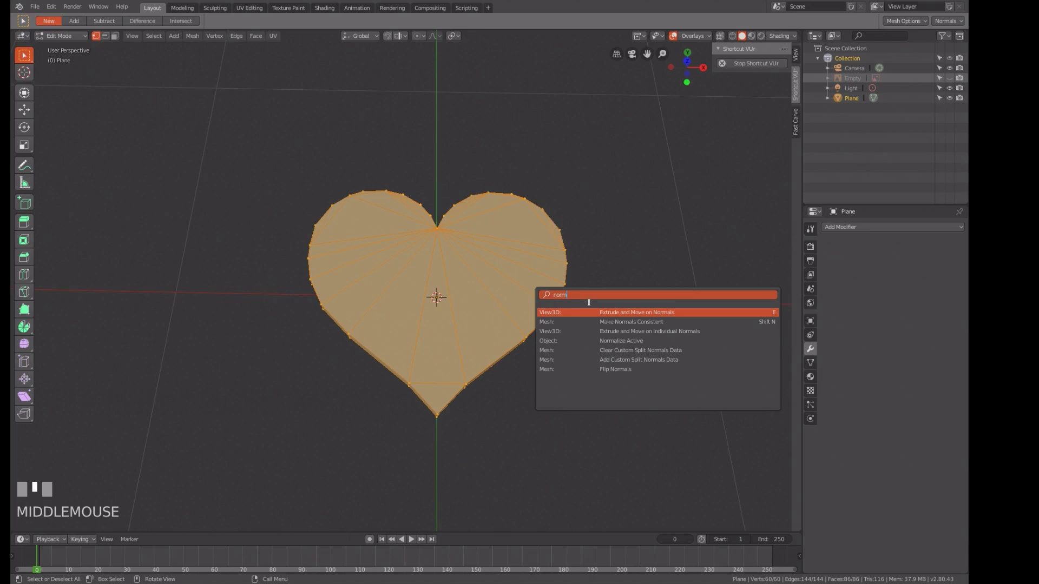
key("Down")
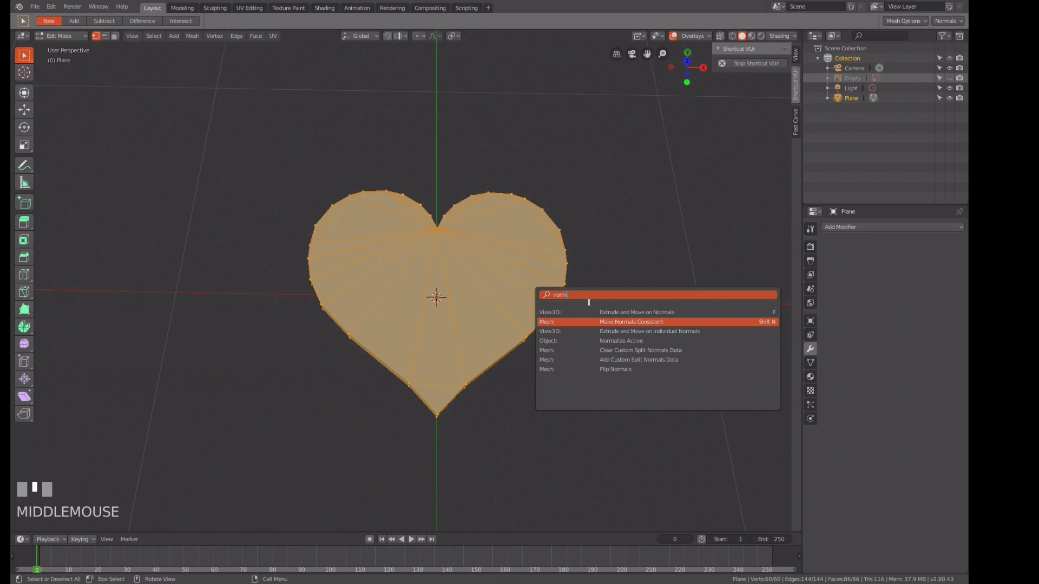
key("Return")
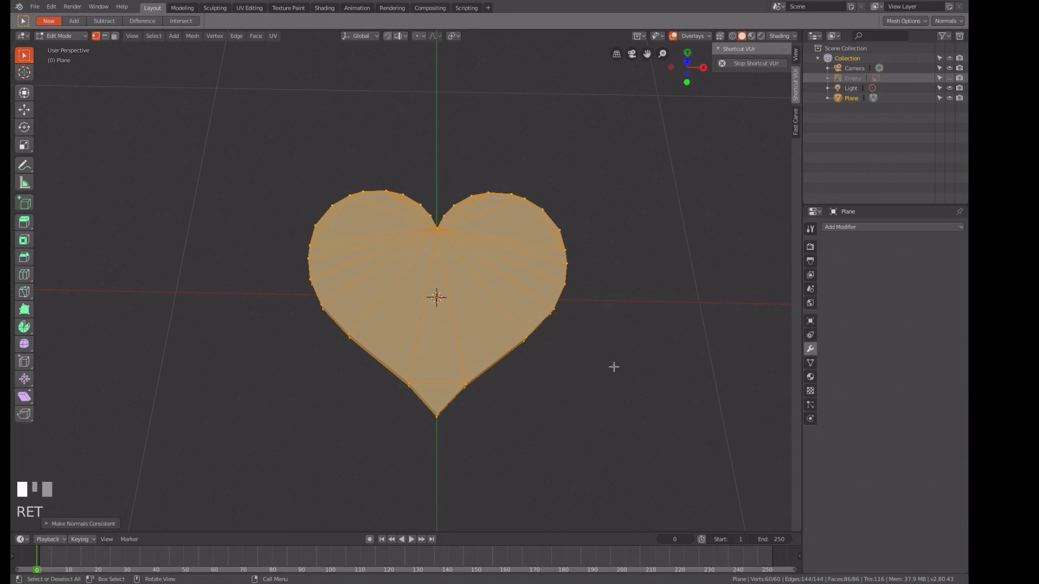
- Show the viewport's Transform and View properties for the selected heart mesh
key("n")
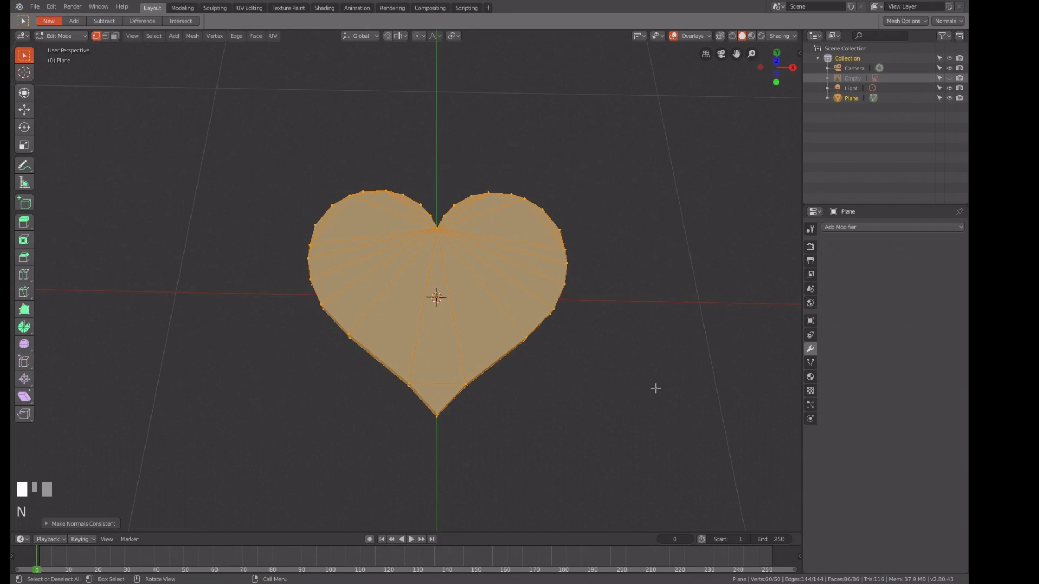
key("n")
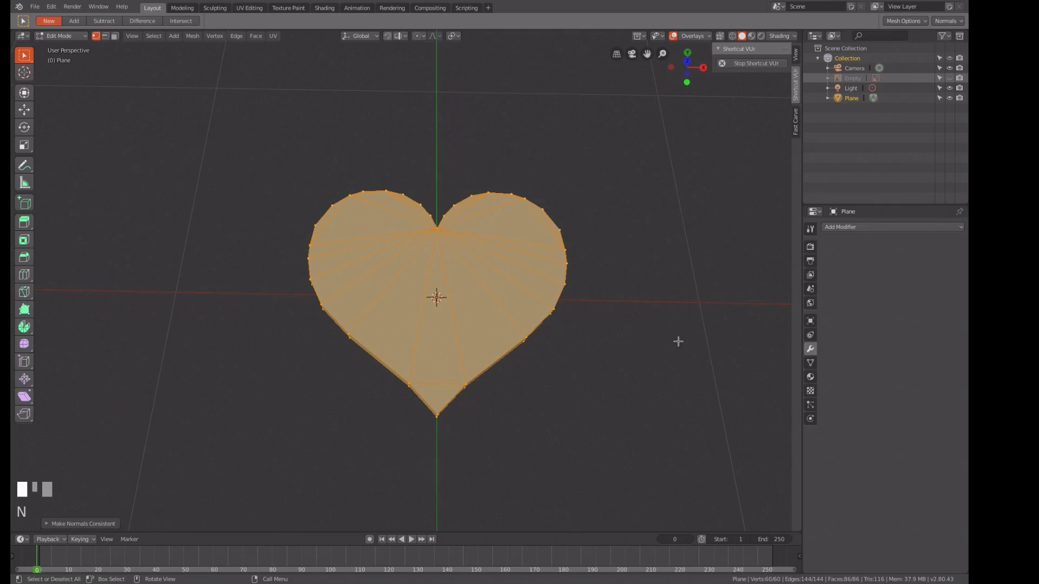
left_click(795, 56)
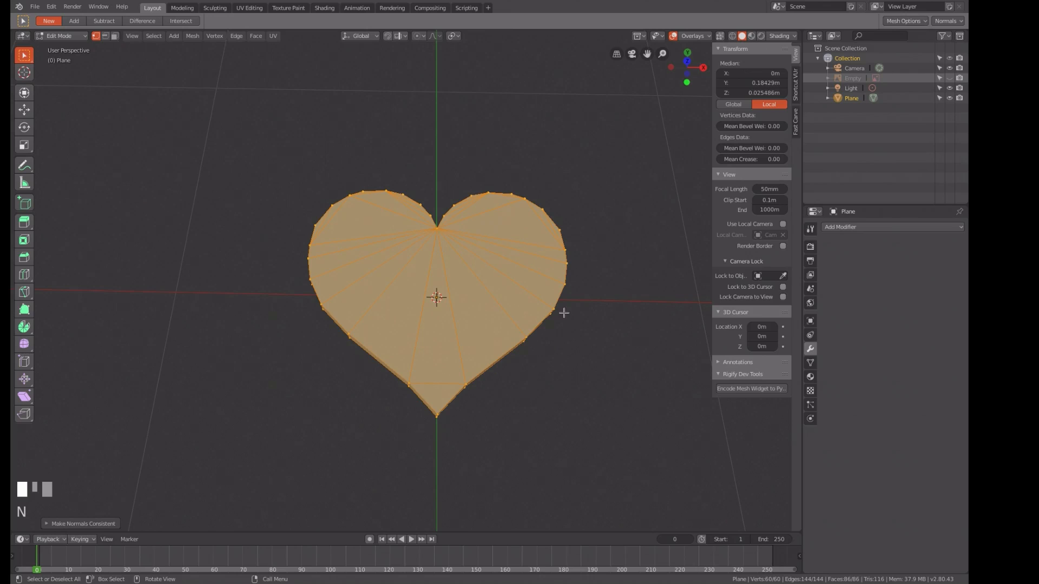
- Return the heart to Object Mode and apply Shade Smooth to it
left_click(575, 329)
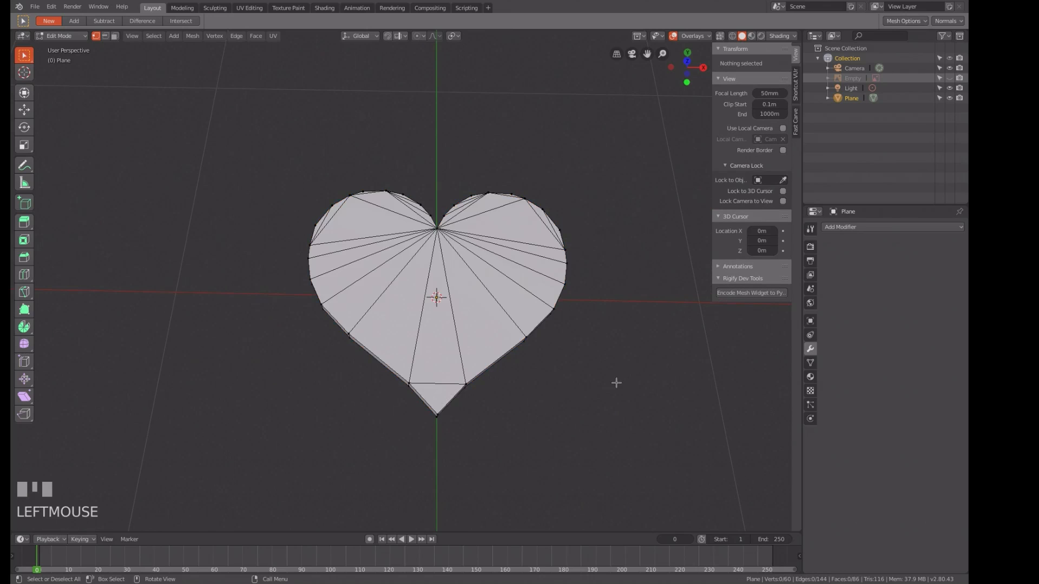
key("a")
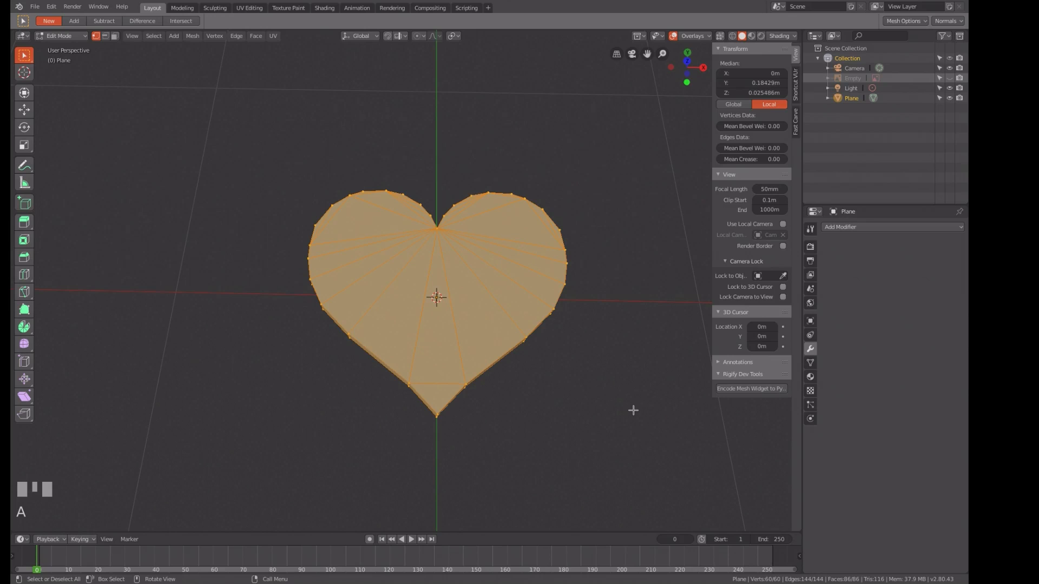
key("Tab")
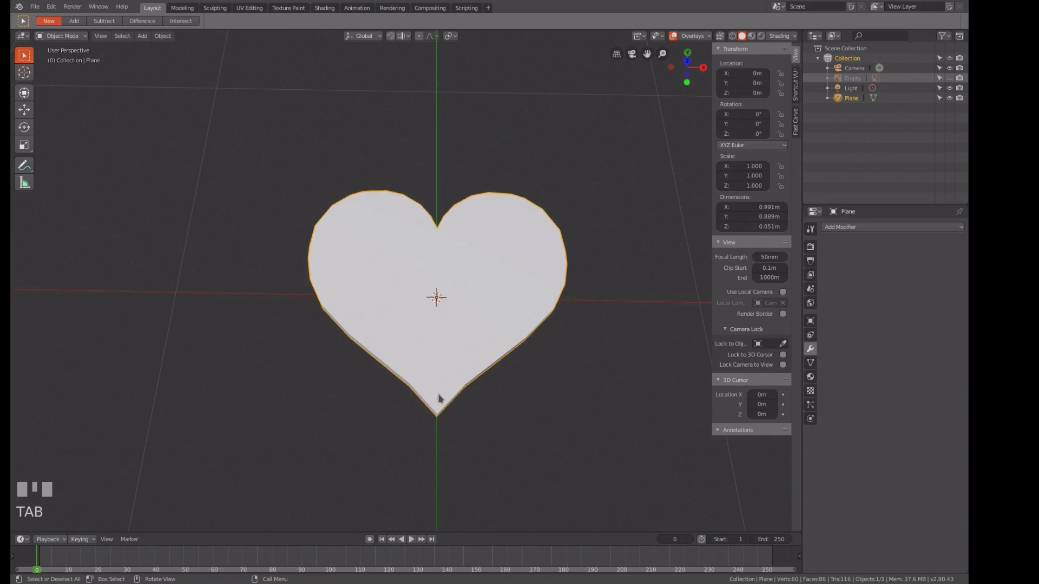
left_click(446, 271)
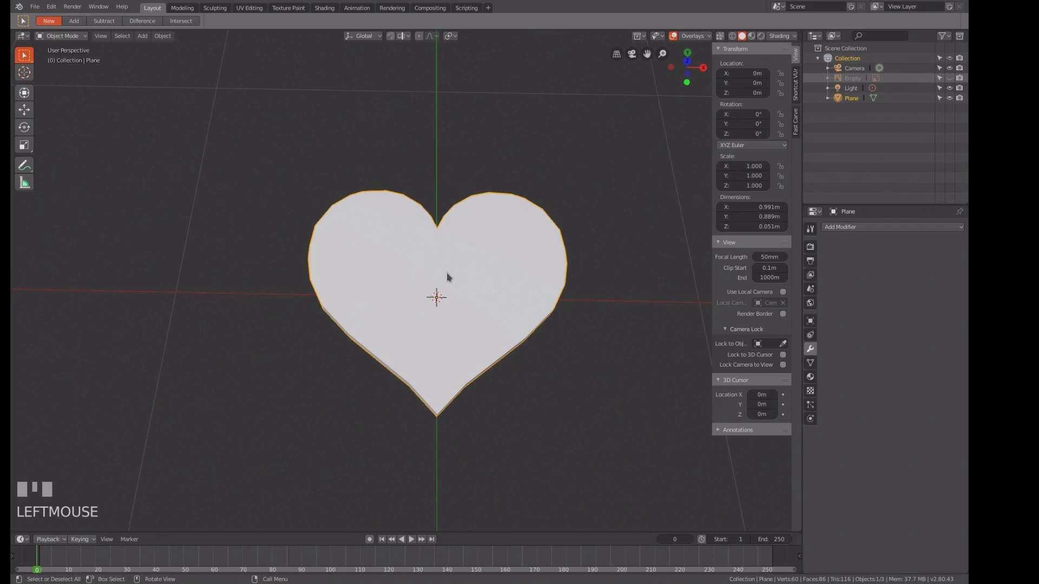
right_click(446, 272)
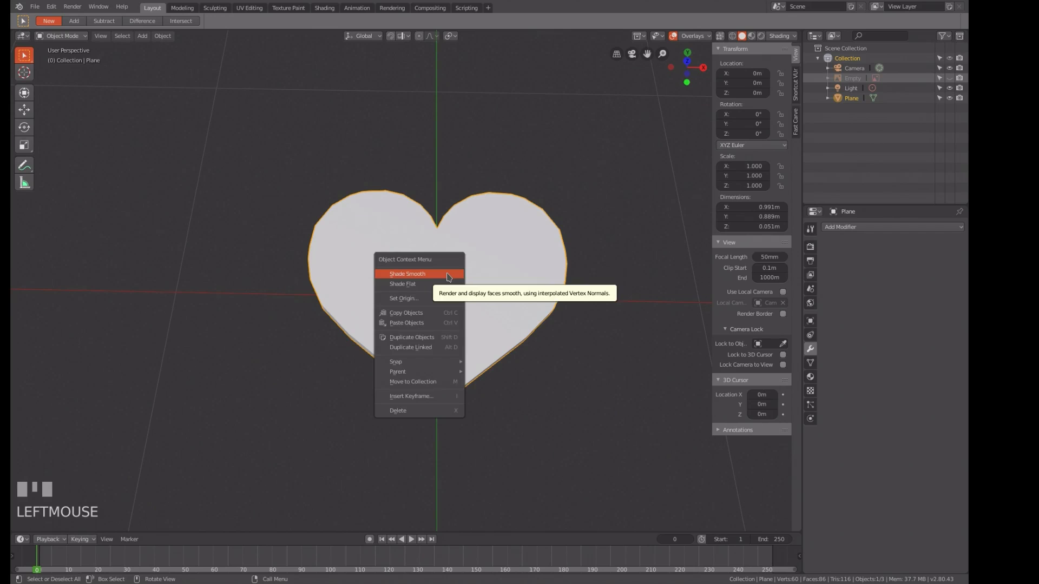
left_click(447, 275)
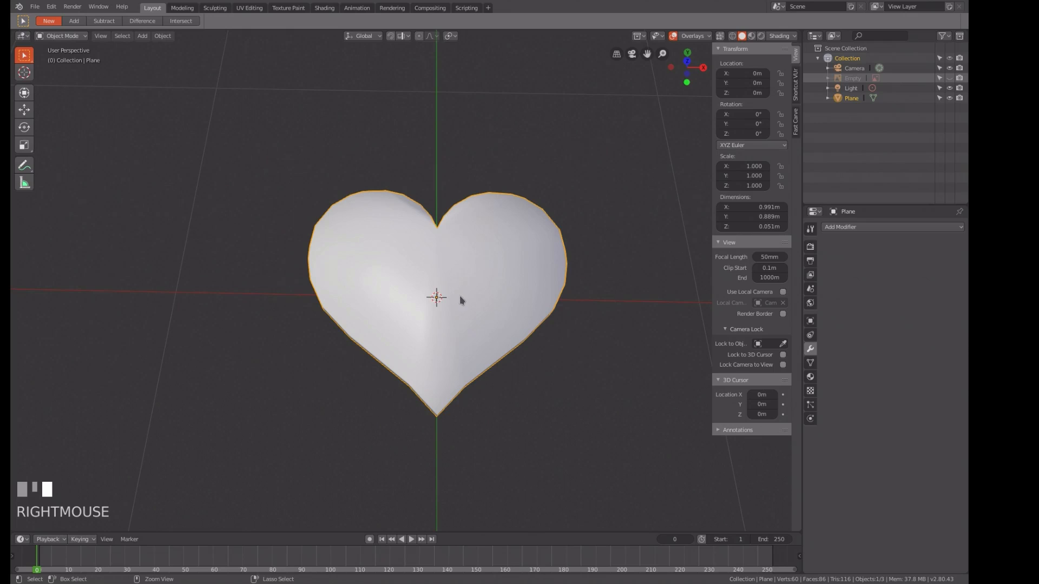
- Save the Blender file and export the scene in Collada format again, overwriting heart.dae in the Videos/heart folder
key("ctrl+s")
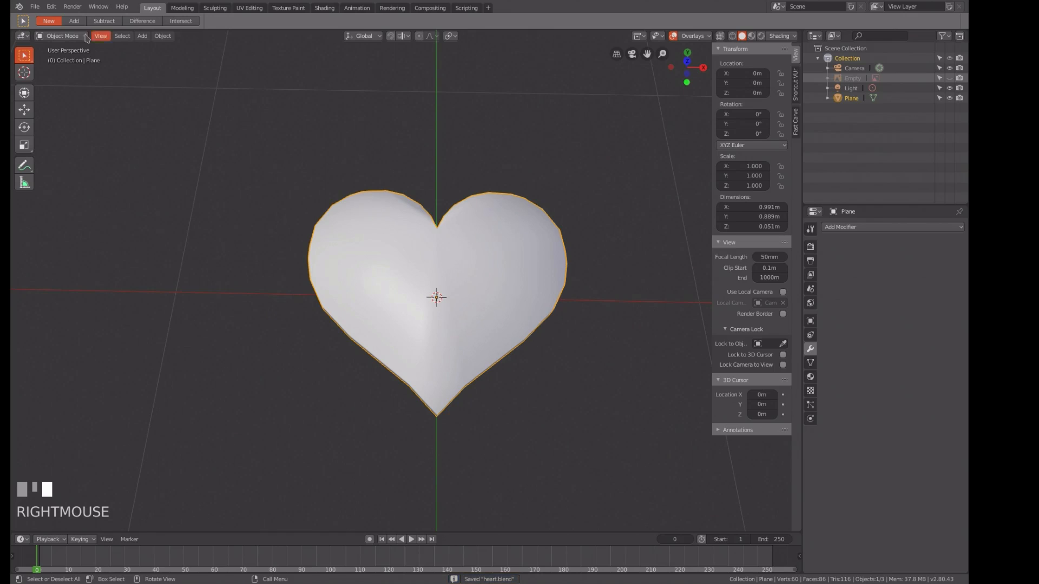
left_click(35, 6)
mouse_move(60, 202)
left_click(182, 201)
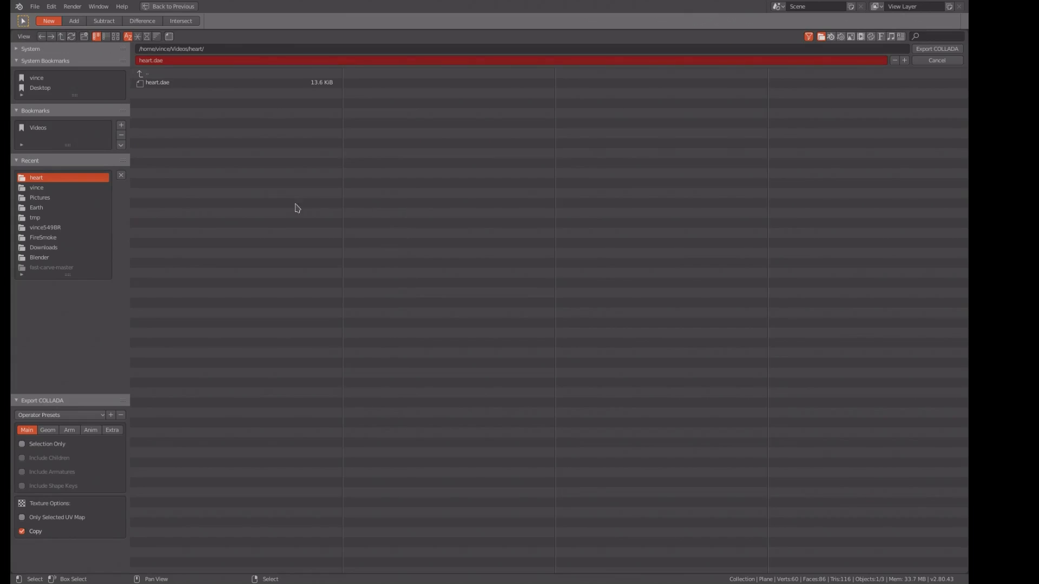
left_click(937, 48)
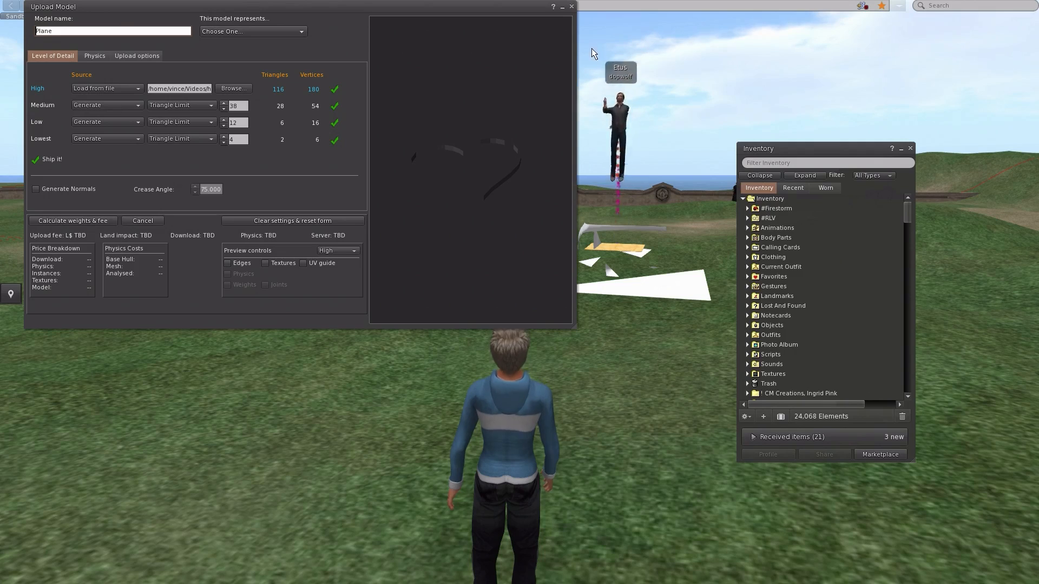
- Switch to the Firestorm viewer, discard the old model upload and load the re-exported heart file for a new one
left_click(571, 6)
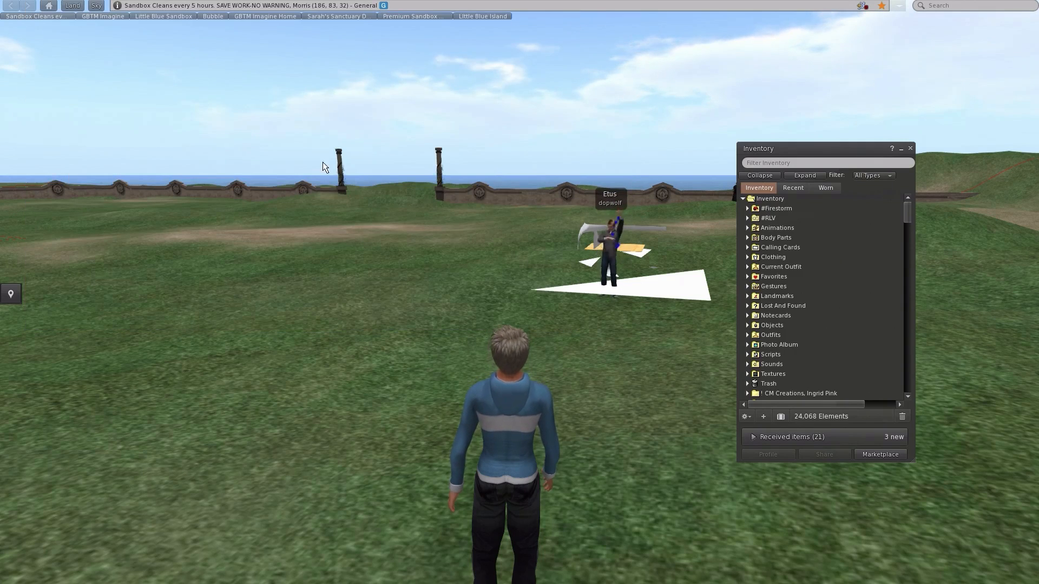
left_click(98, 1)
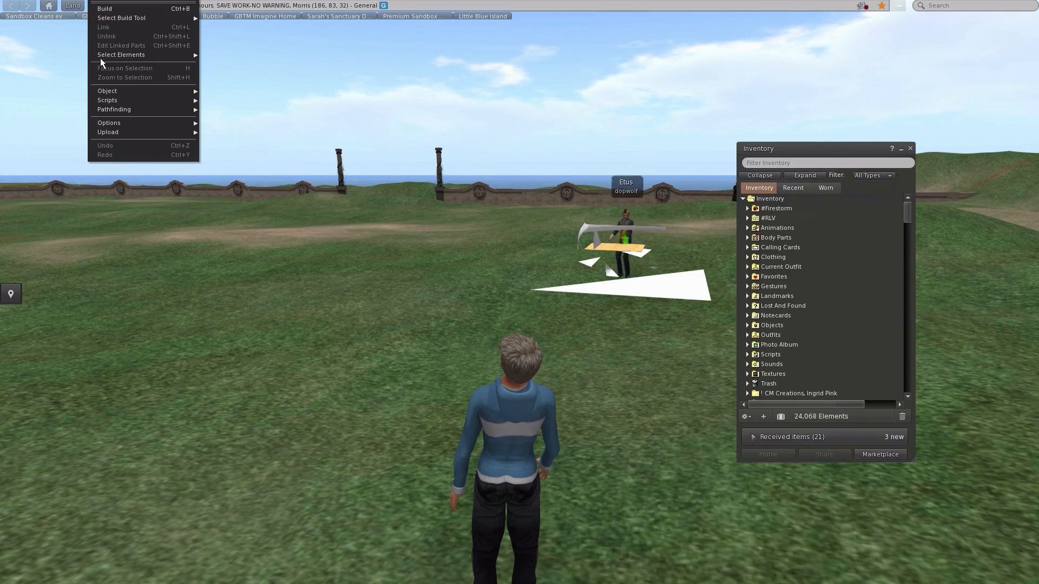
mouse_move(110, 132)
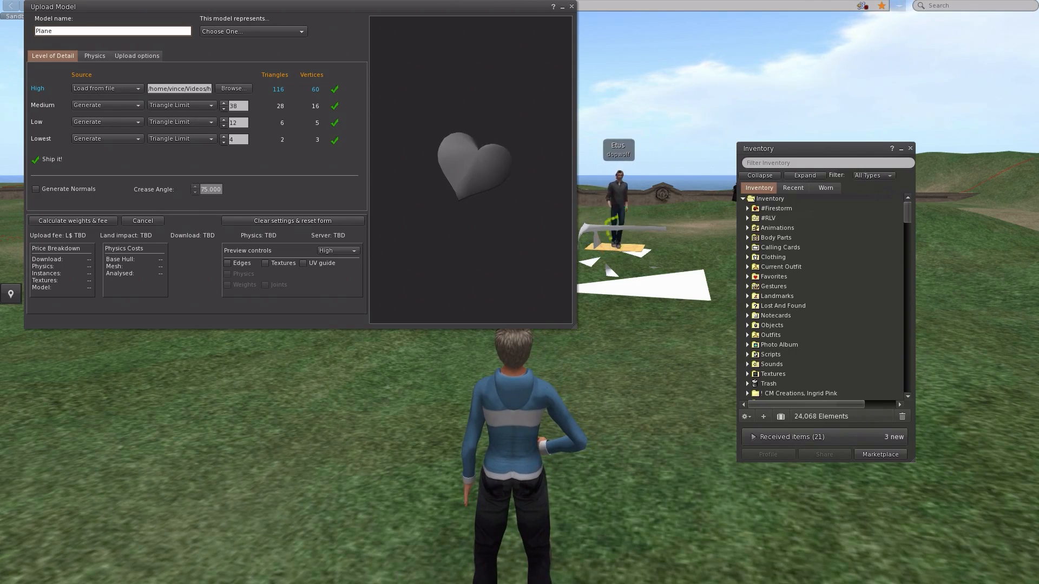
- Configure the upload with Use LoD above for medium detail, the model name Heart and the type "Smaller, non-moving etc"
left_click(96, 109)
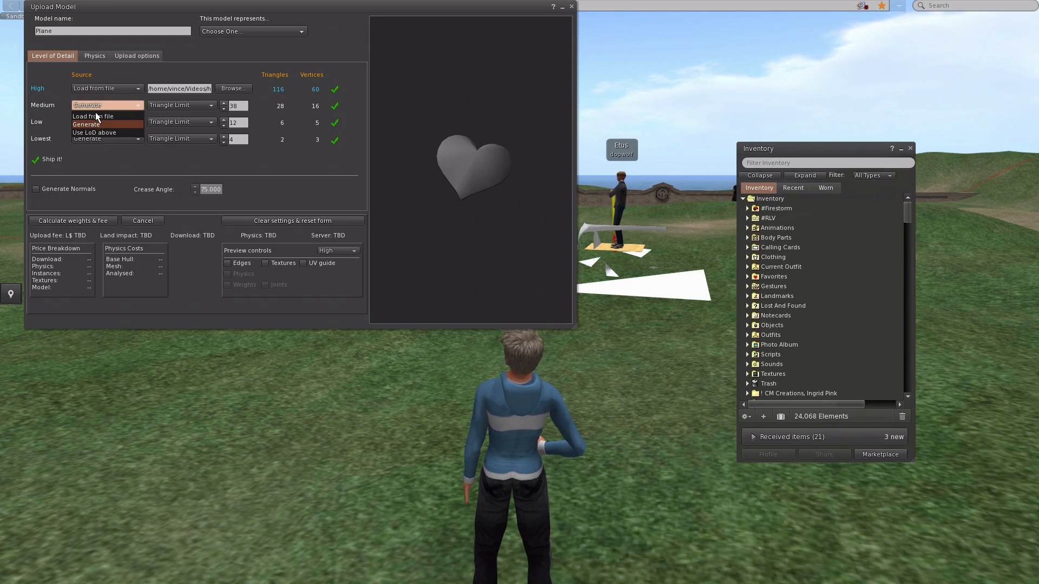
left_click(89, 142)
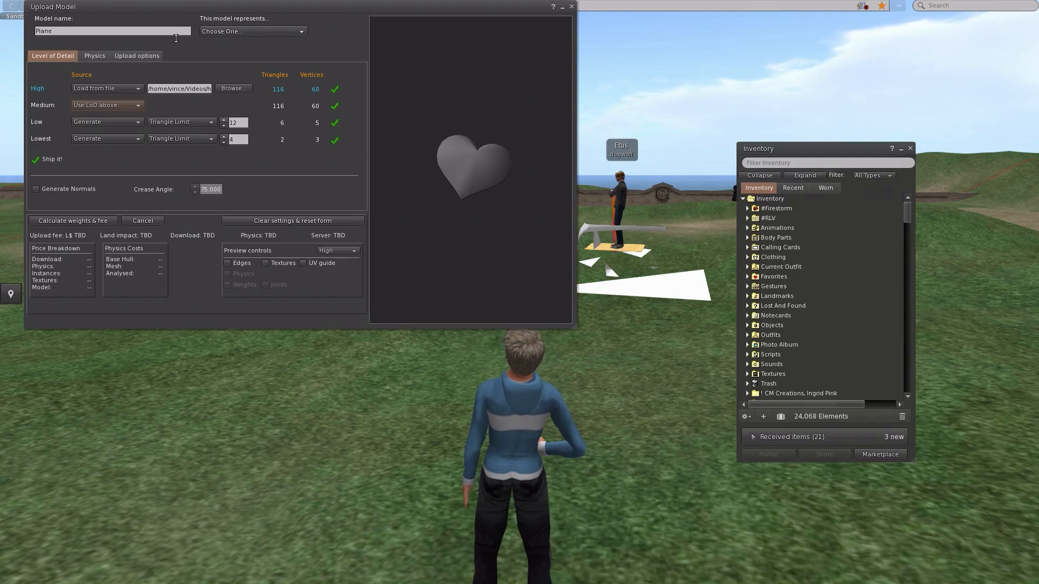
left_click(114, 30)
type("Heart")
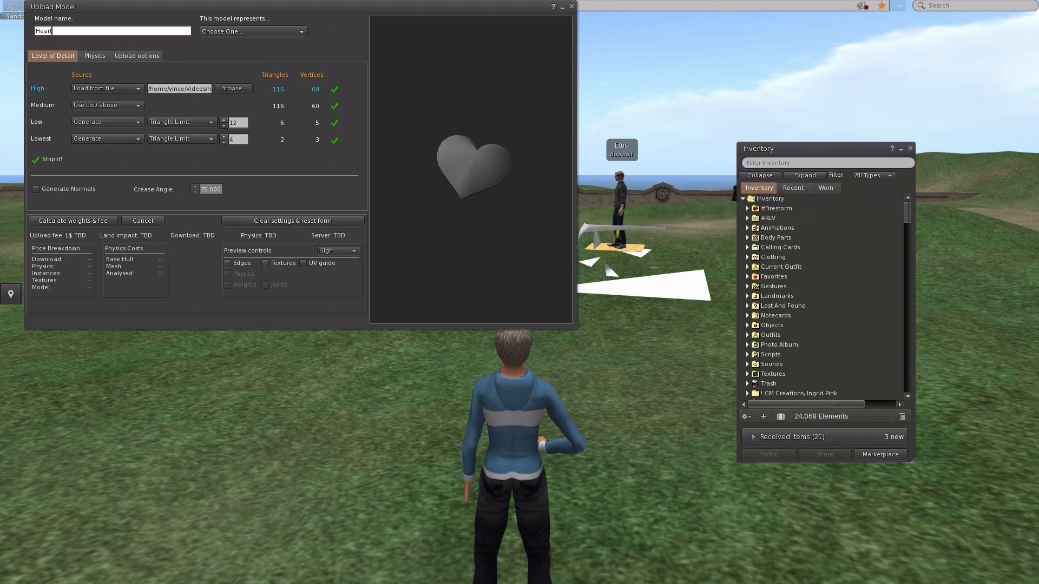
key("ctrl+a")
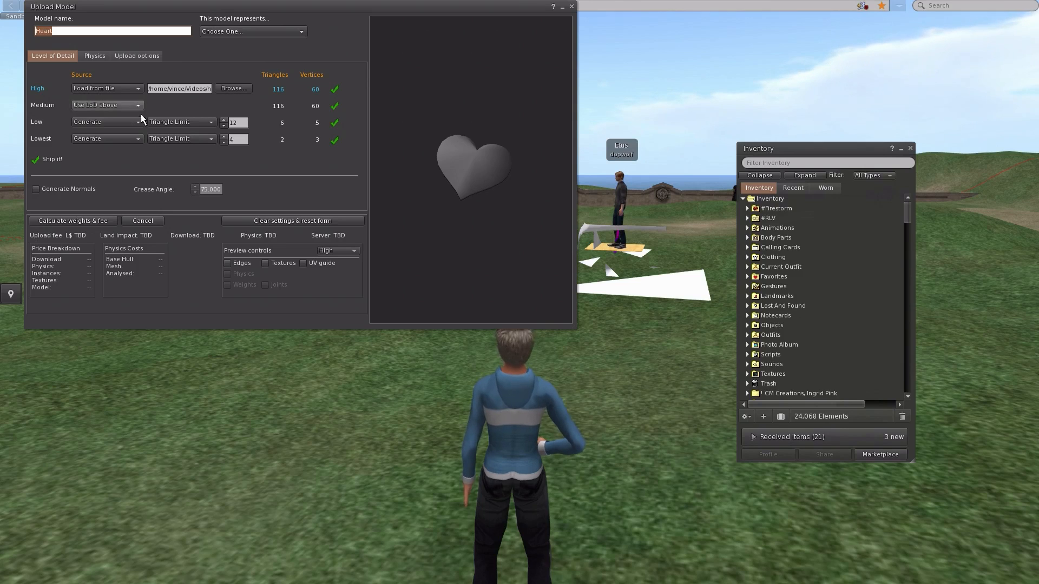
left_click(238, 32)
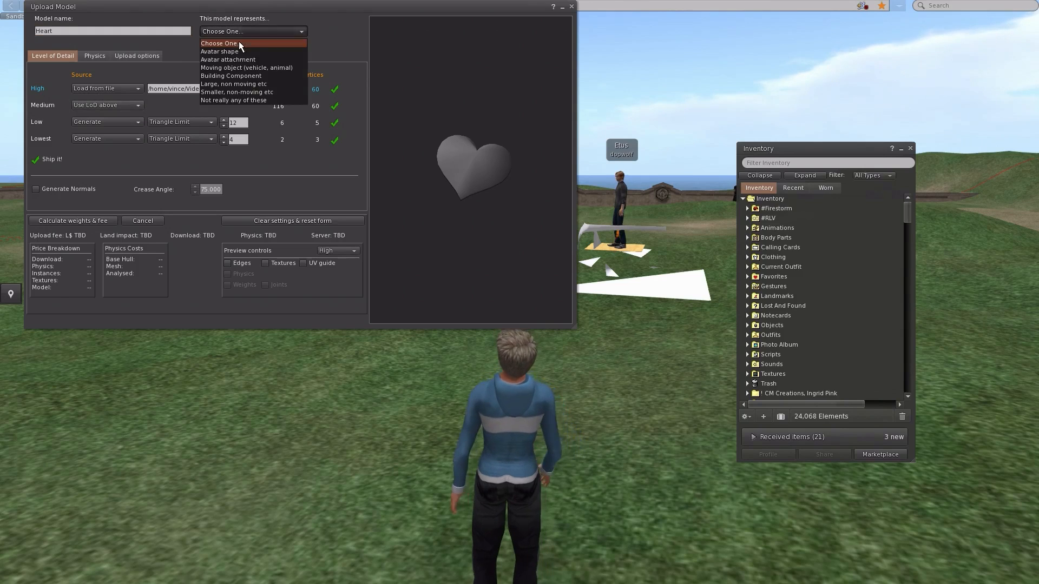
left_click(238, 92)
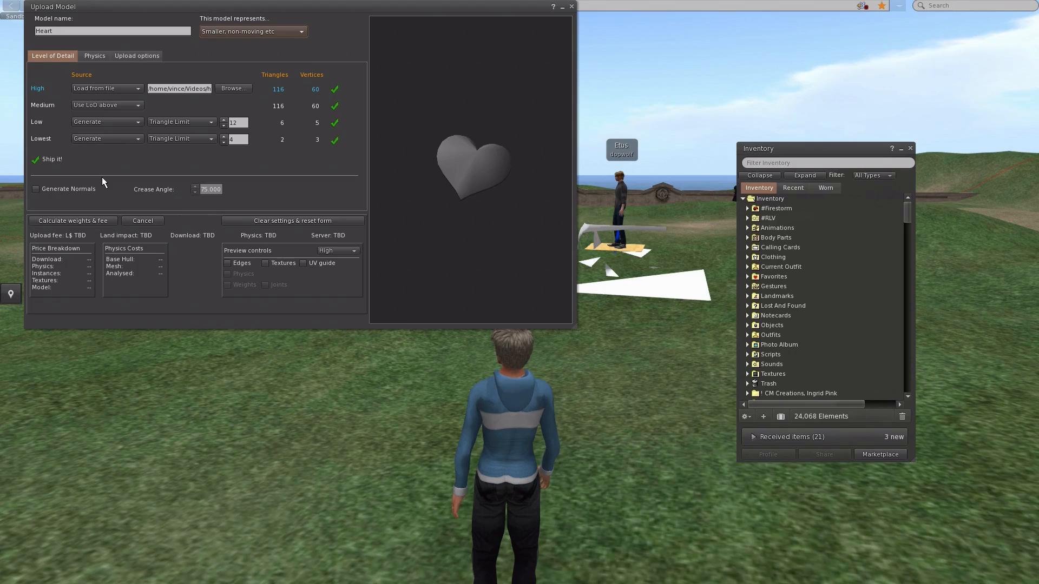
- Calculate the heart model's weights and fee, and upload it to the simulator
left_click(73, 222)
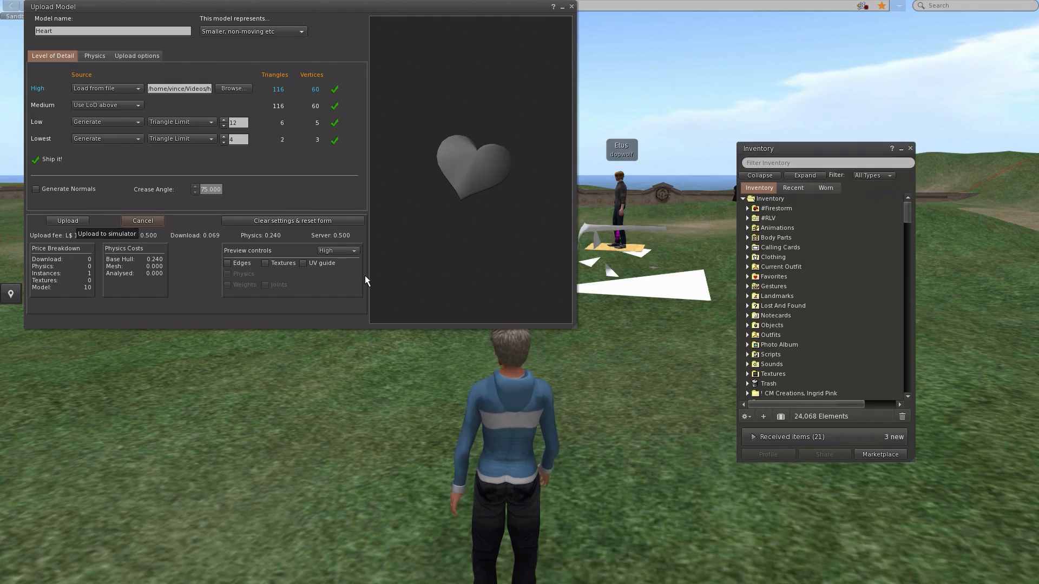
left_click(69, 221)
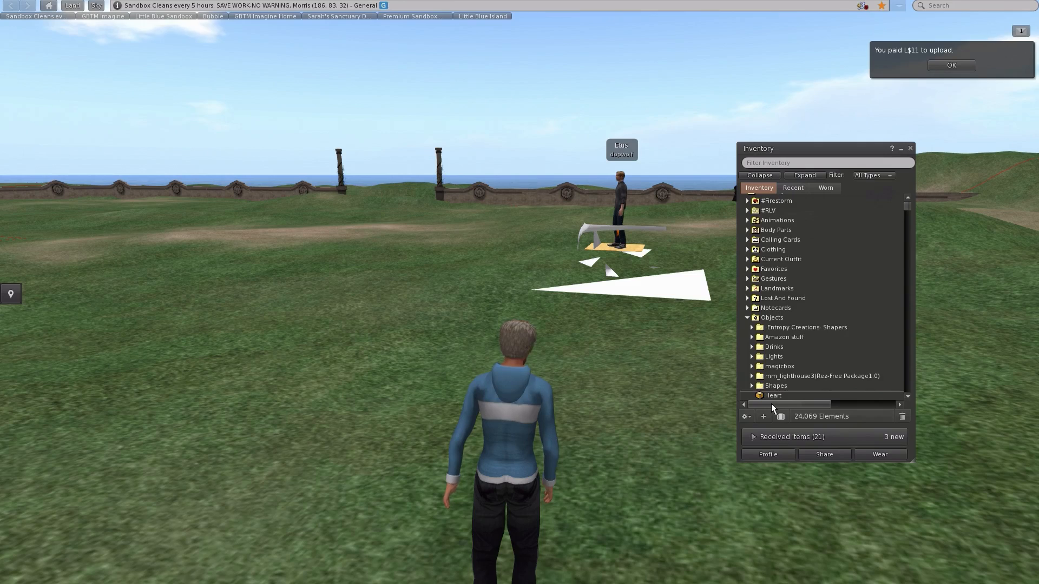
- Place the uploaded Heart object from the inventory on the grass beside the avatar and examine it from above
left_click_drag(770, 400, 349, 467)
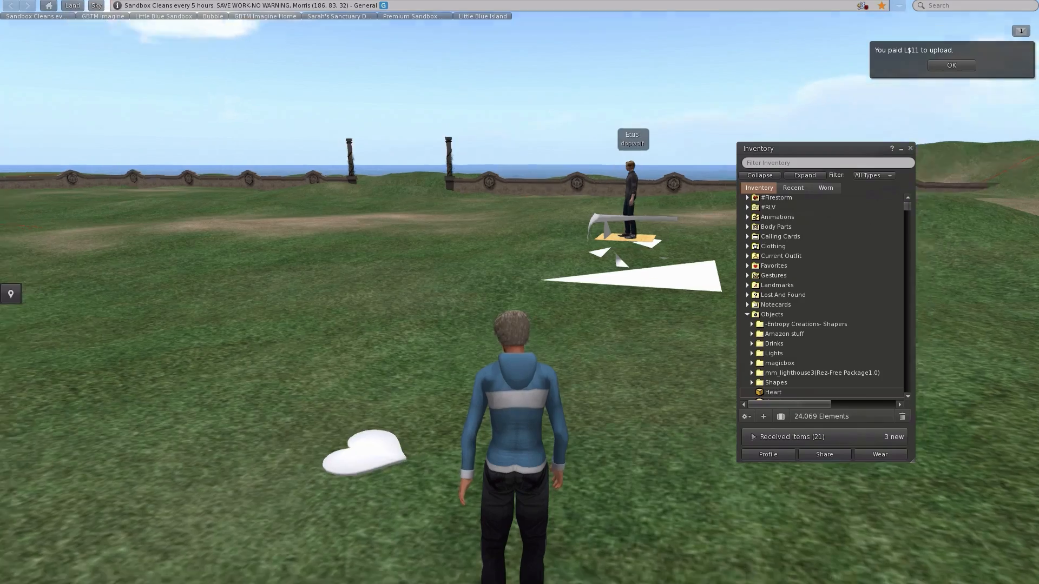
left_click(360, 464, "alt")
left_click_drag(486, 295, 327, 279, "ctrl+alt")
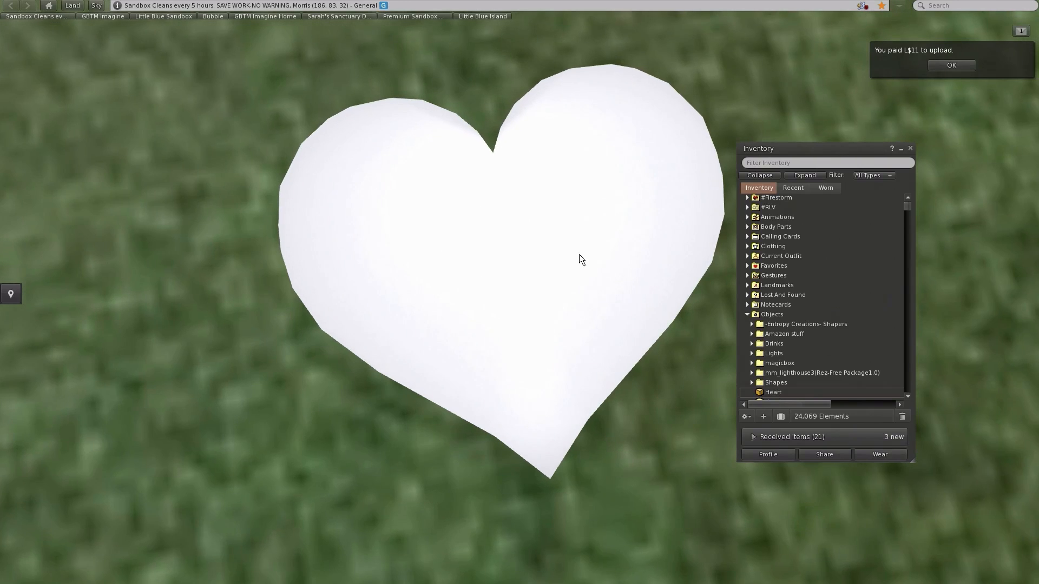
- Edit the placed heart's texture colour to a crimson red of about RGB 240, 7, 78 and finish editing
right_click(566, 256)
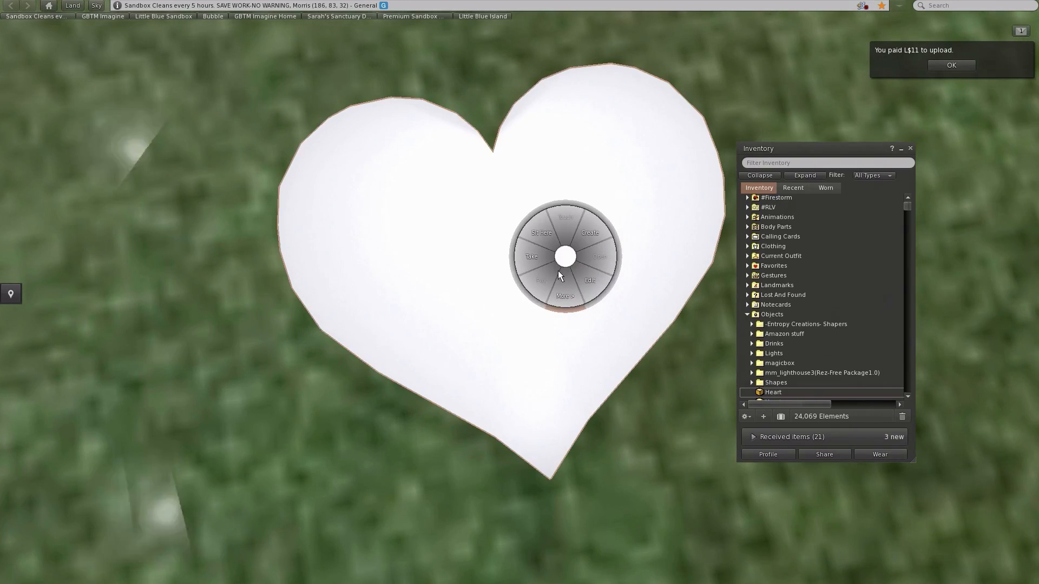
left_click(586, 291)
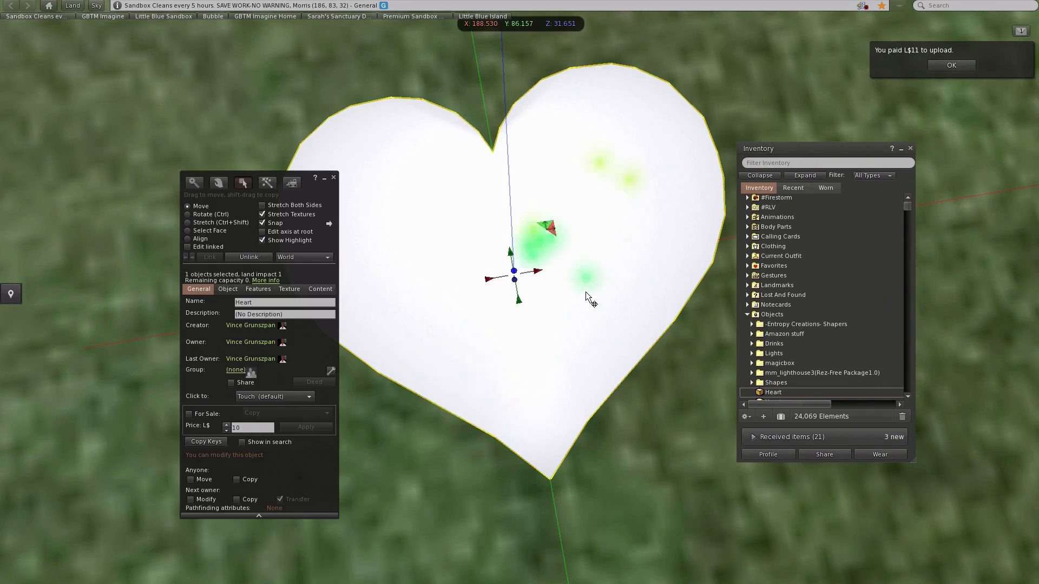
left_click(290, 290)
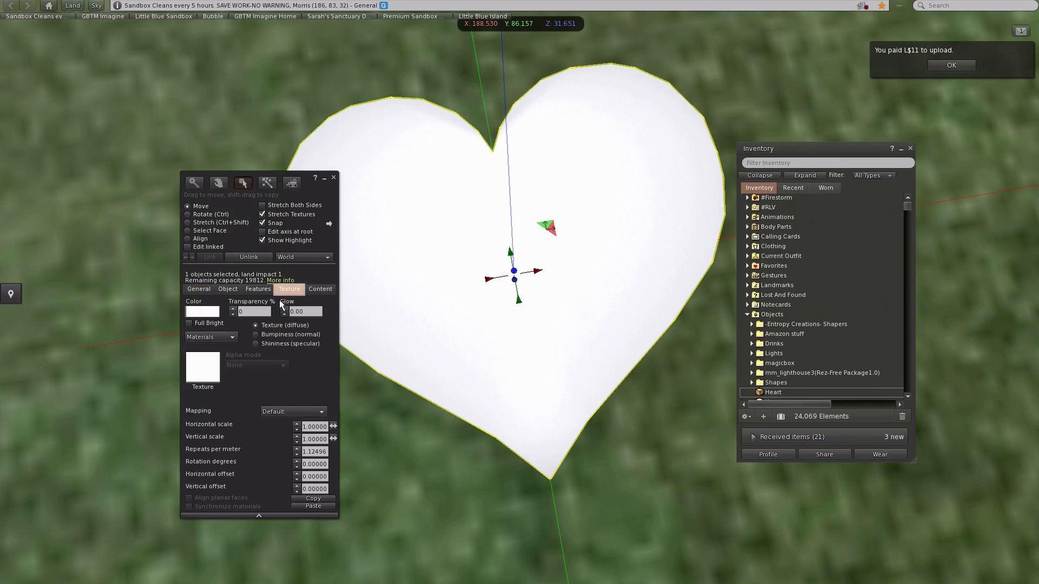
left_click(201, 313)
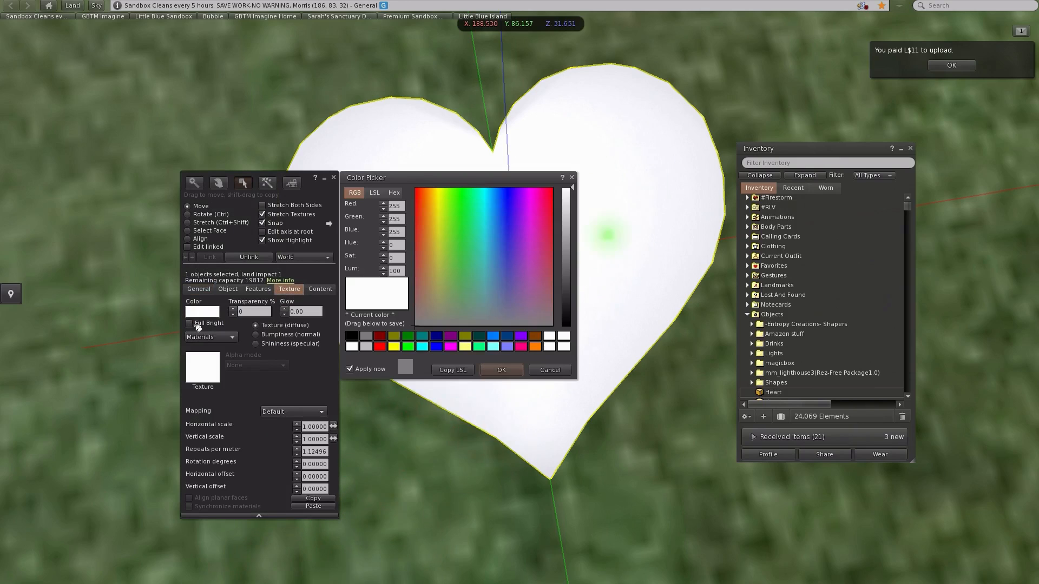
left_click(547, 206)
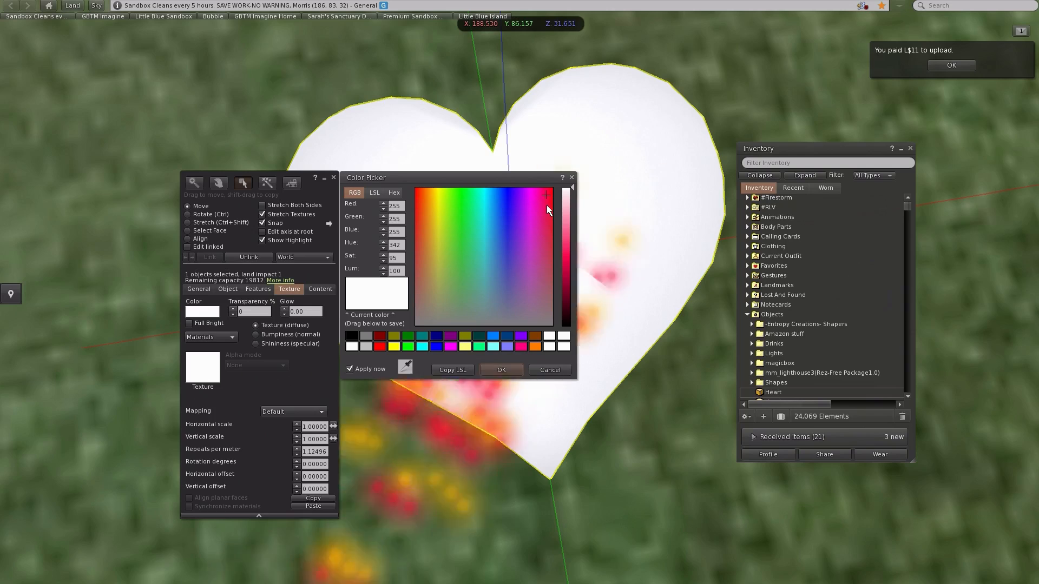
left_click(566, 268)
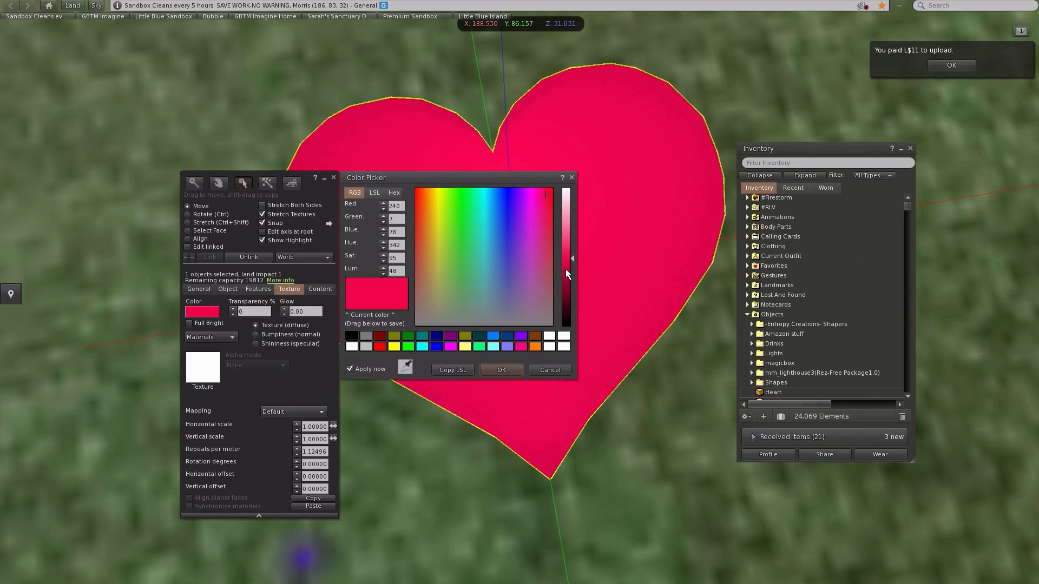
left_click(496, 372)
key("Escape")
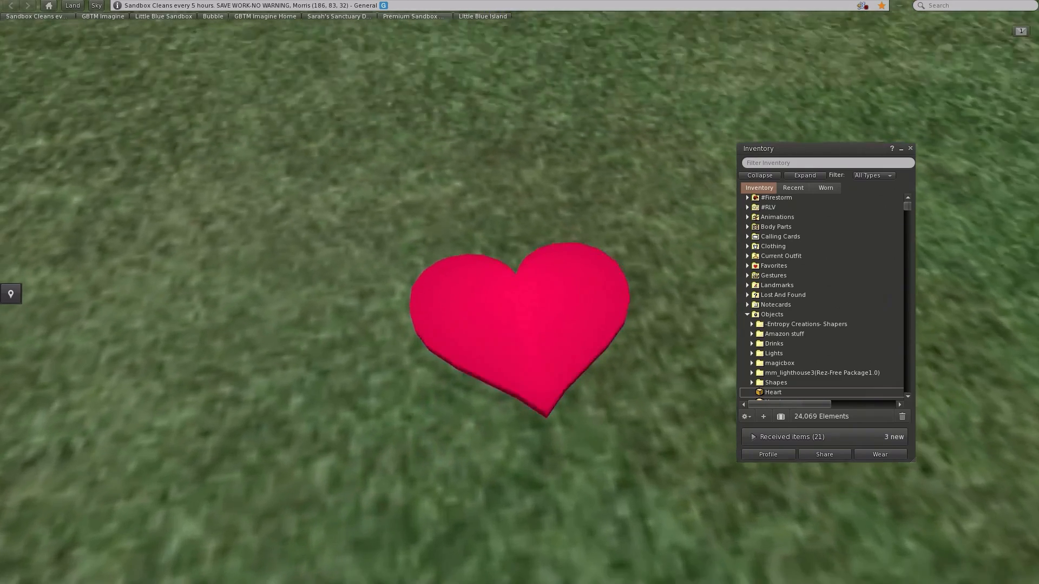
- Delete the original white Heart item from the inventory and take the red heart from the ground into it
mouse_move(520, 320)
left_mouse_down("ctrl+alt")
mouse_move(520, 227)
mouse_move(487, 319)
mouse_move(487, 368)
mouse_move(536, 412)
mouse_move(527, 238)
mouse_move(533, 292)
mouse_move(517, 346)
mouse_move(517, 303)
mouse_move(527, 324)
left_mouse_up("ctrl+alt")
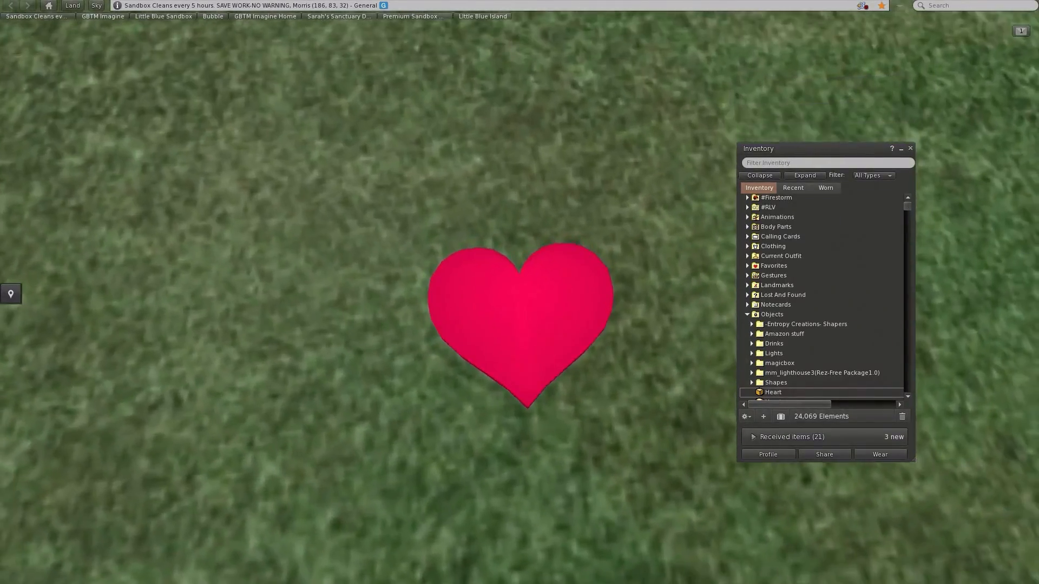
scroll(522, 314, "up", 4)
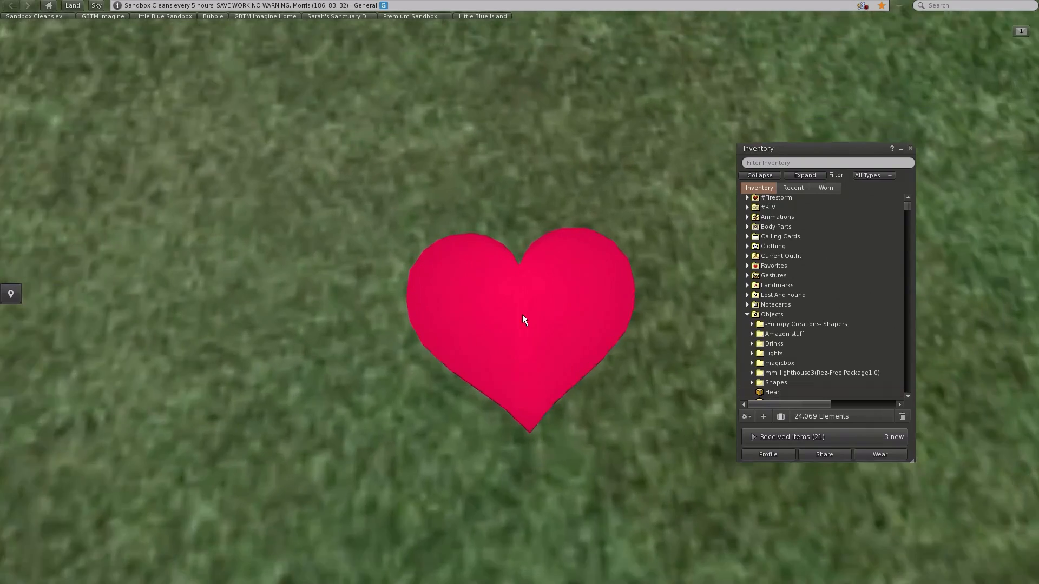
scroll(522, 314, "down", 3)
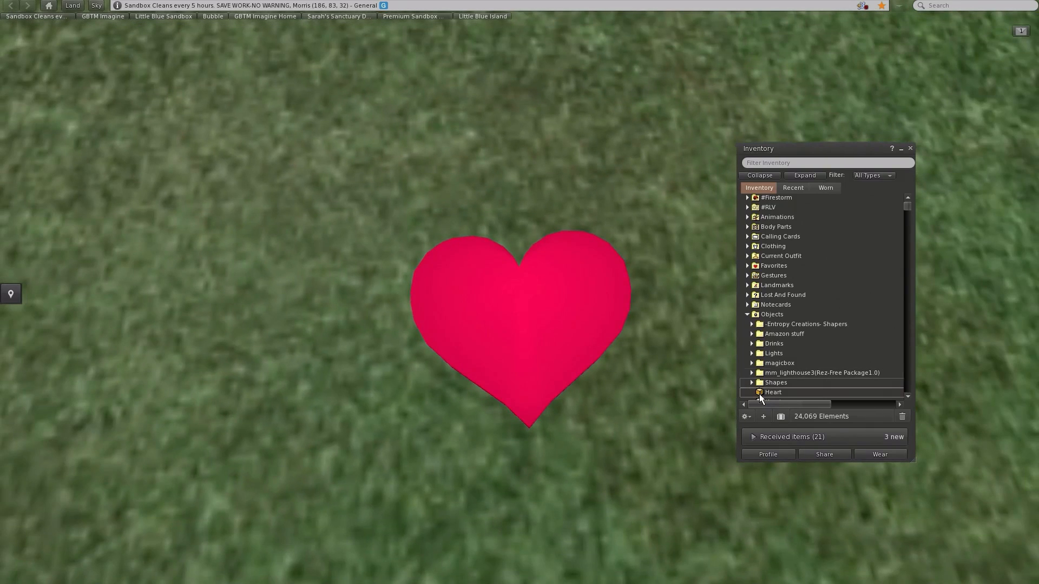
left_click(760, 393)
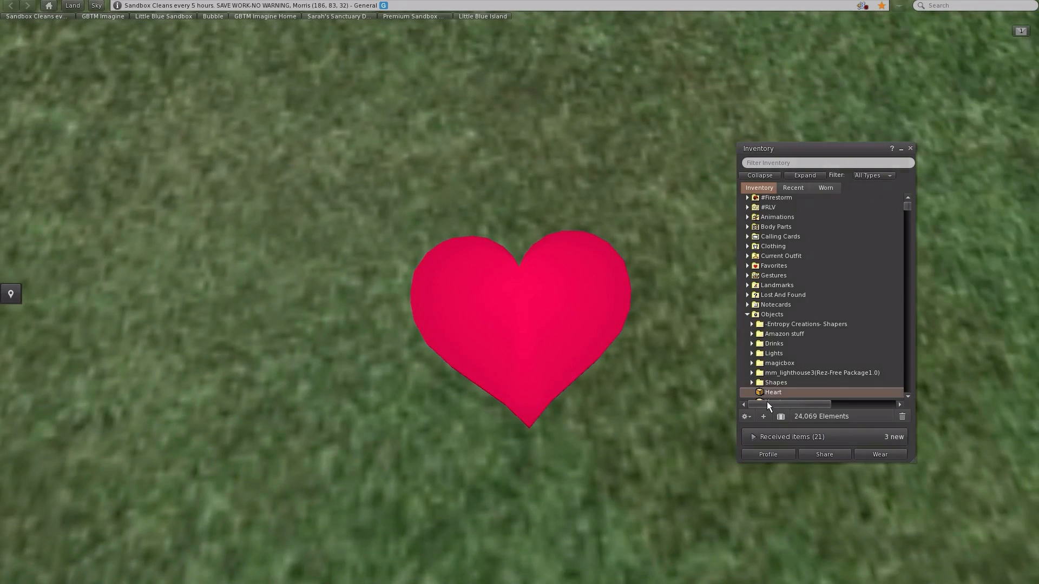
key("Delete")
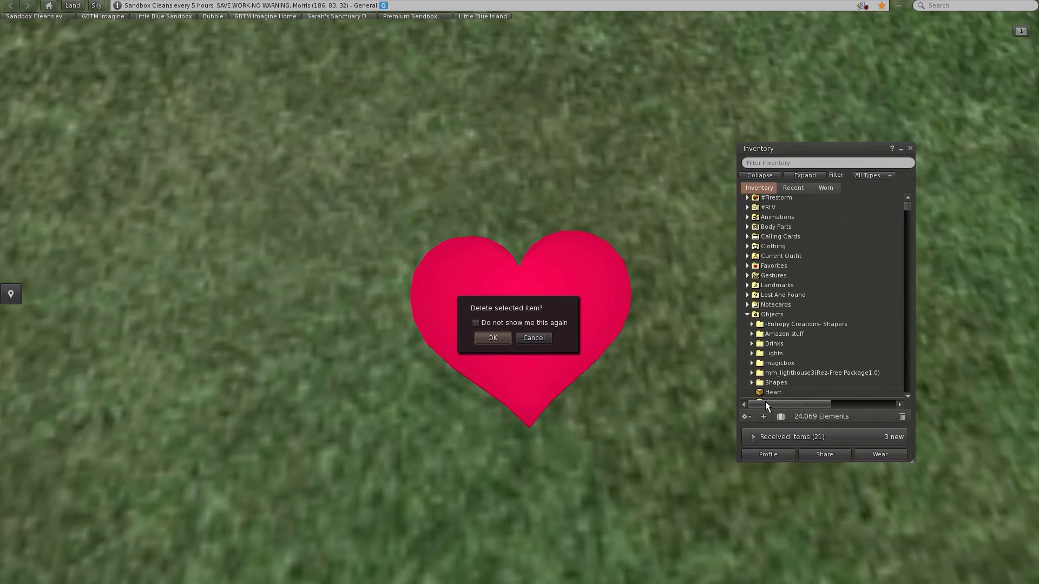
left_click(492, 338)
right_click(498, 345)
left_click(466, 343)
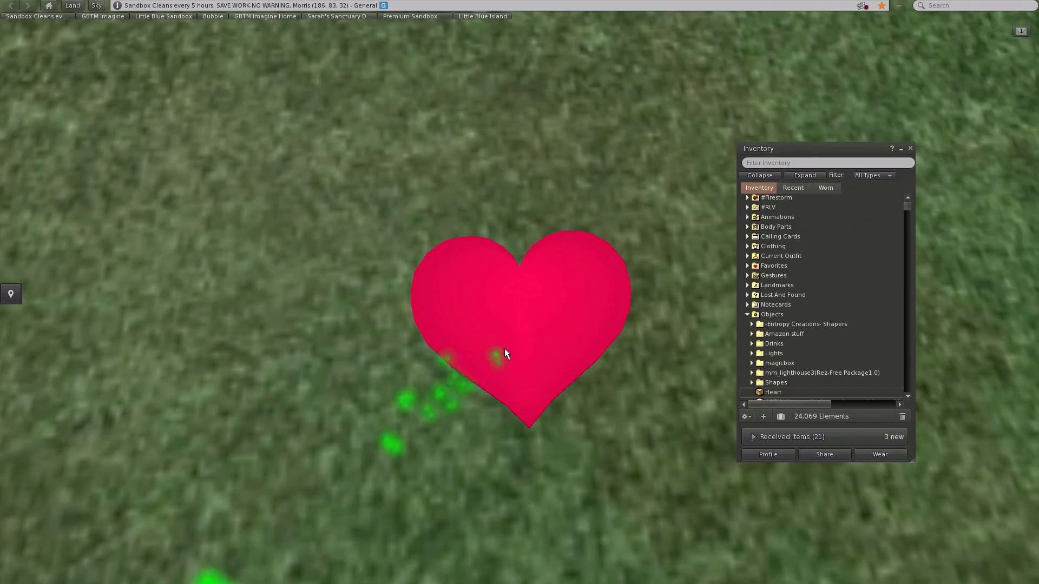